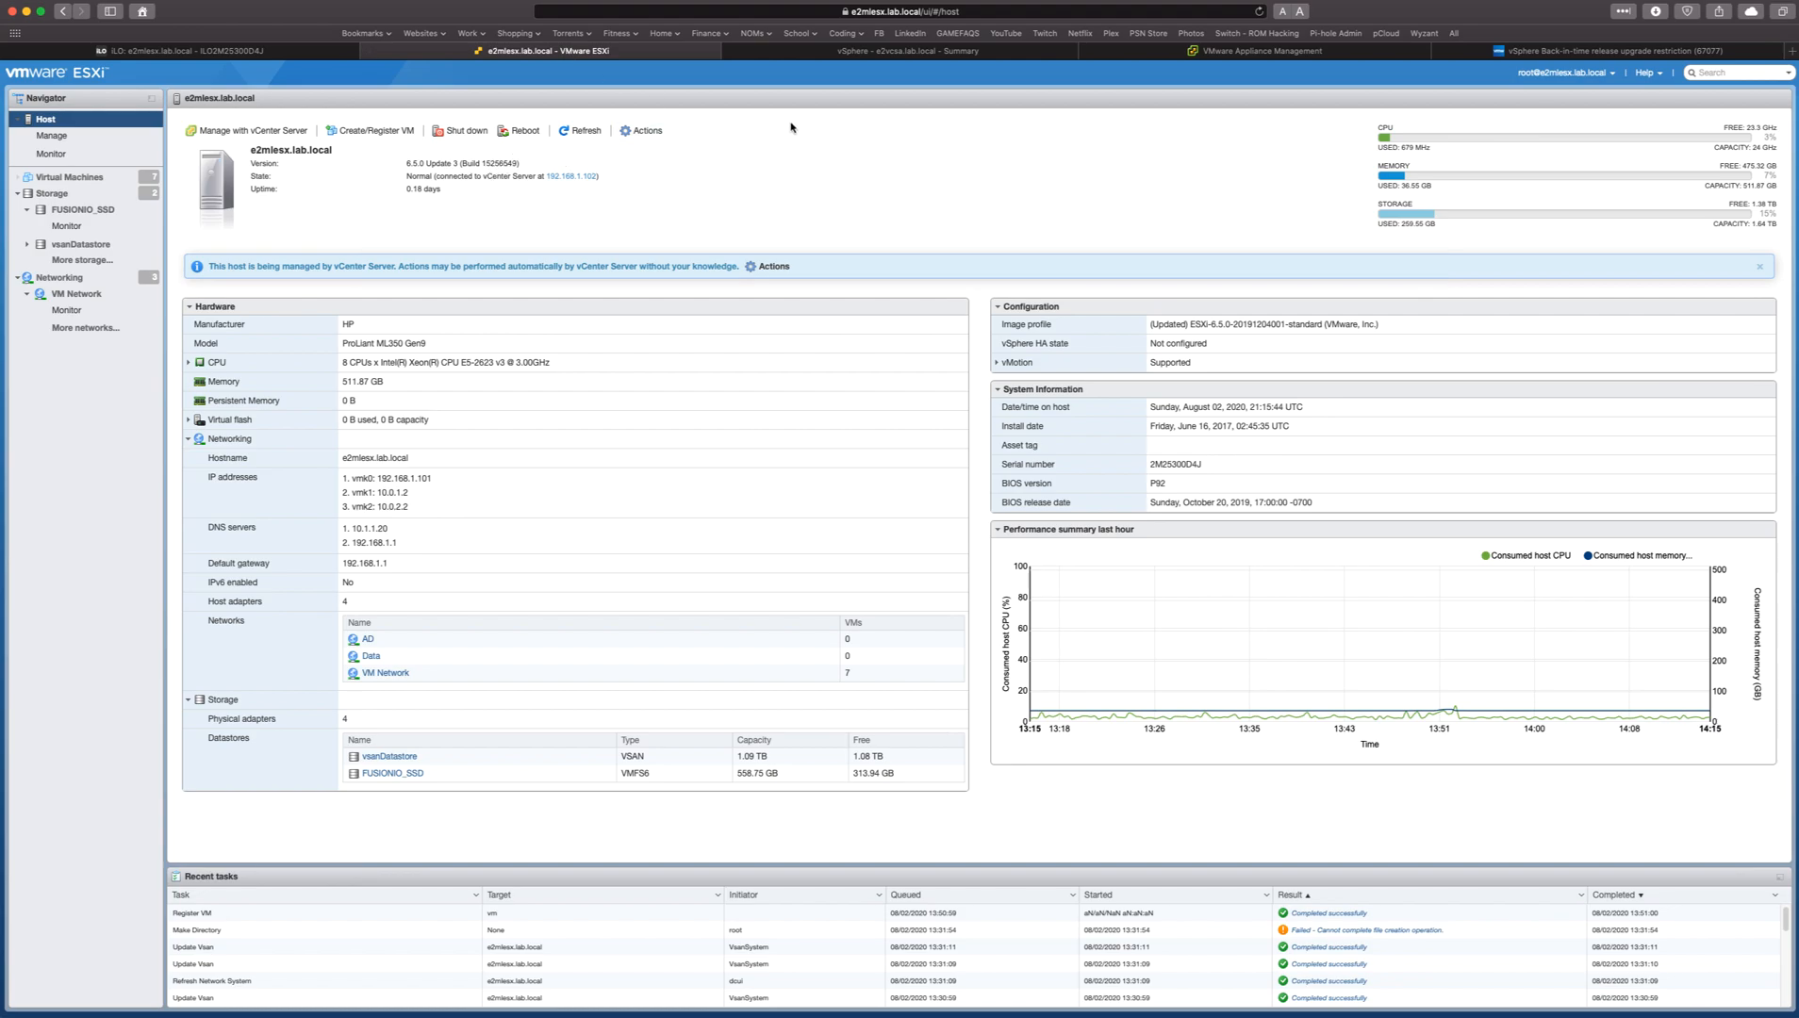
Switch to the vSphere Client summary of e2vcsa.lab.local and check the vCenter Server version and build number.
{"action": "left_click", "coordinate": [863, 52]}
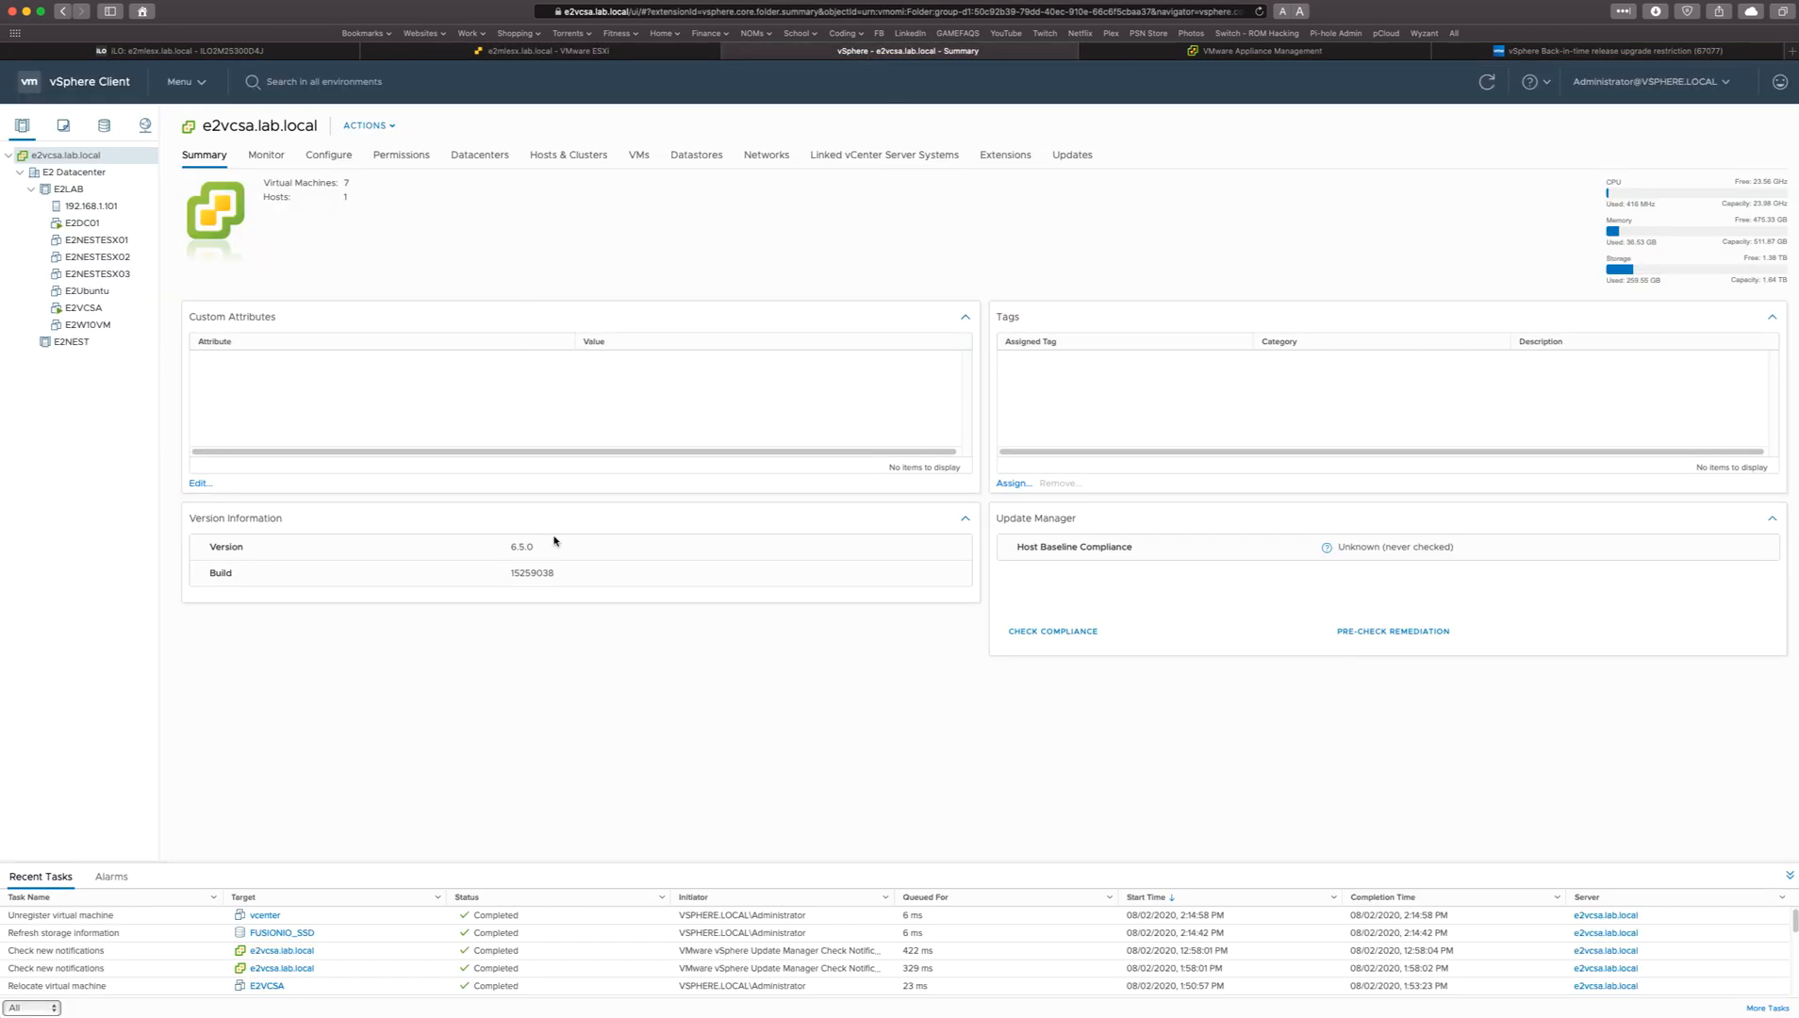
{"action": "double_click", "coordinate": [536, 573]}
{"action": "double_click", "coordinate": [522, 582]}
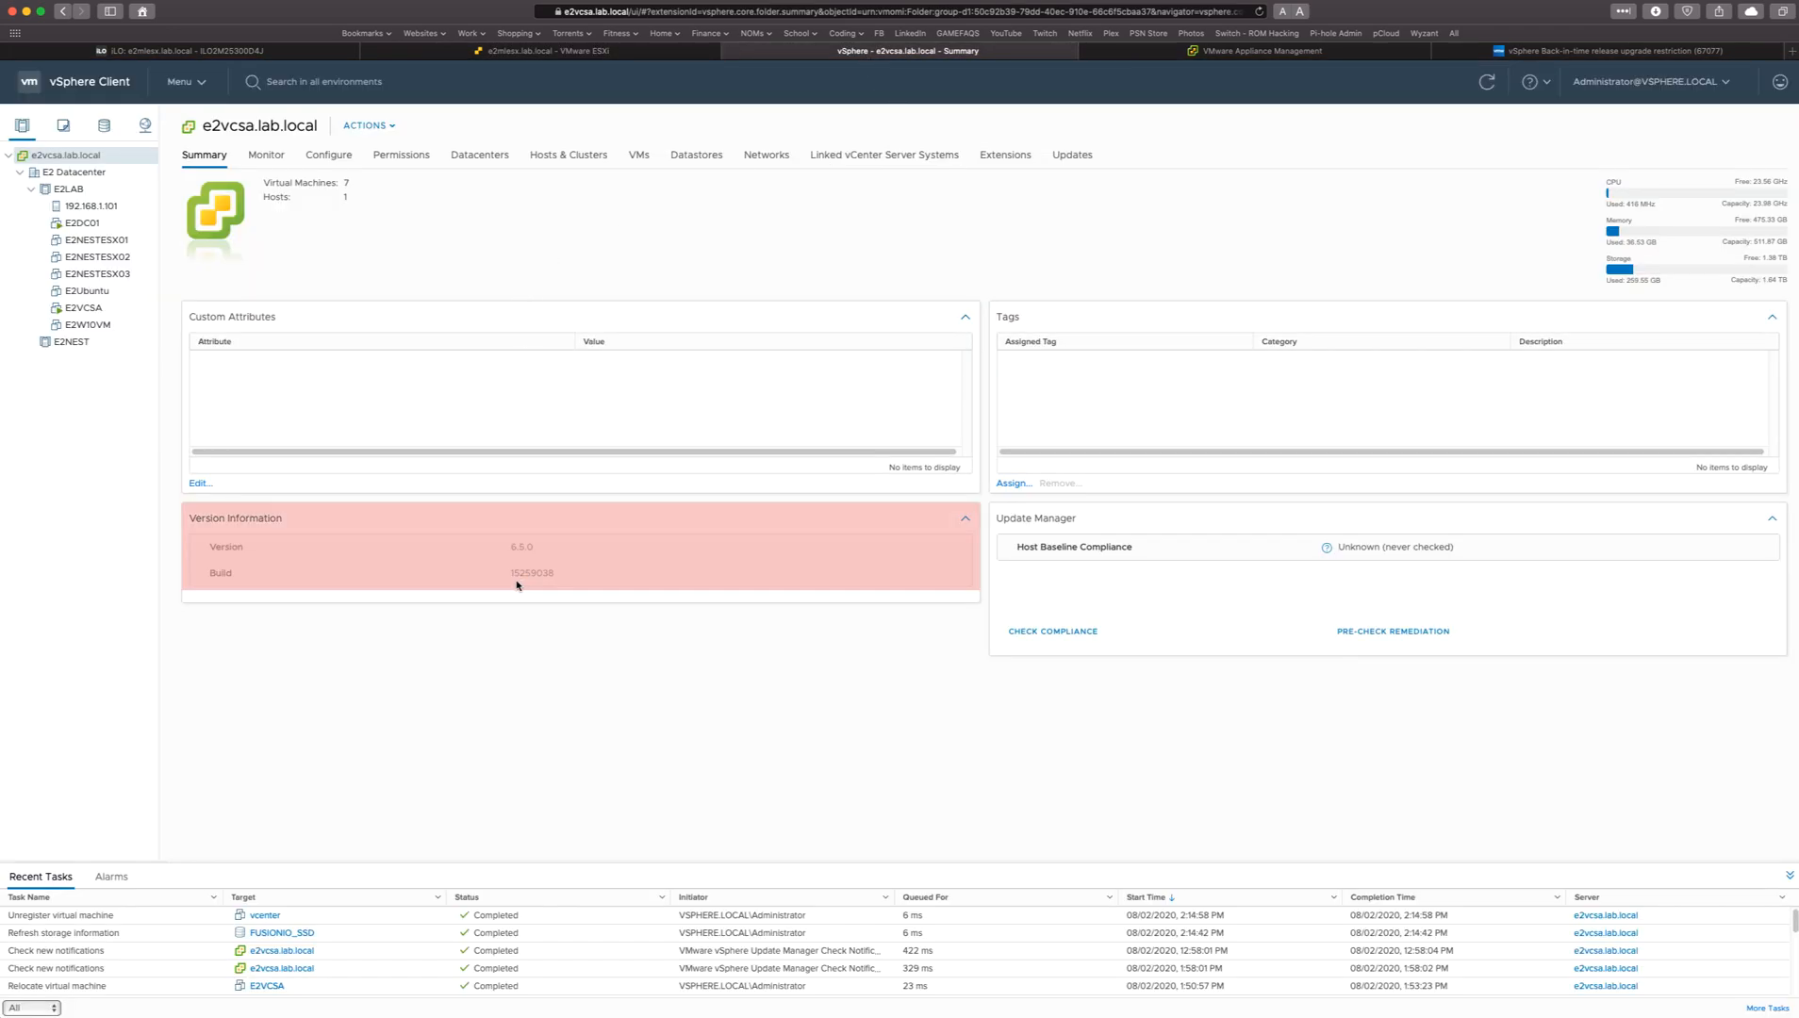
{"action": "left_click", "coordinate": [517, 582]}
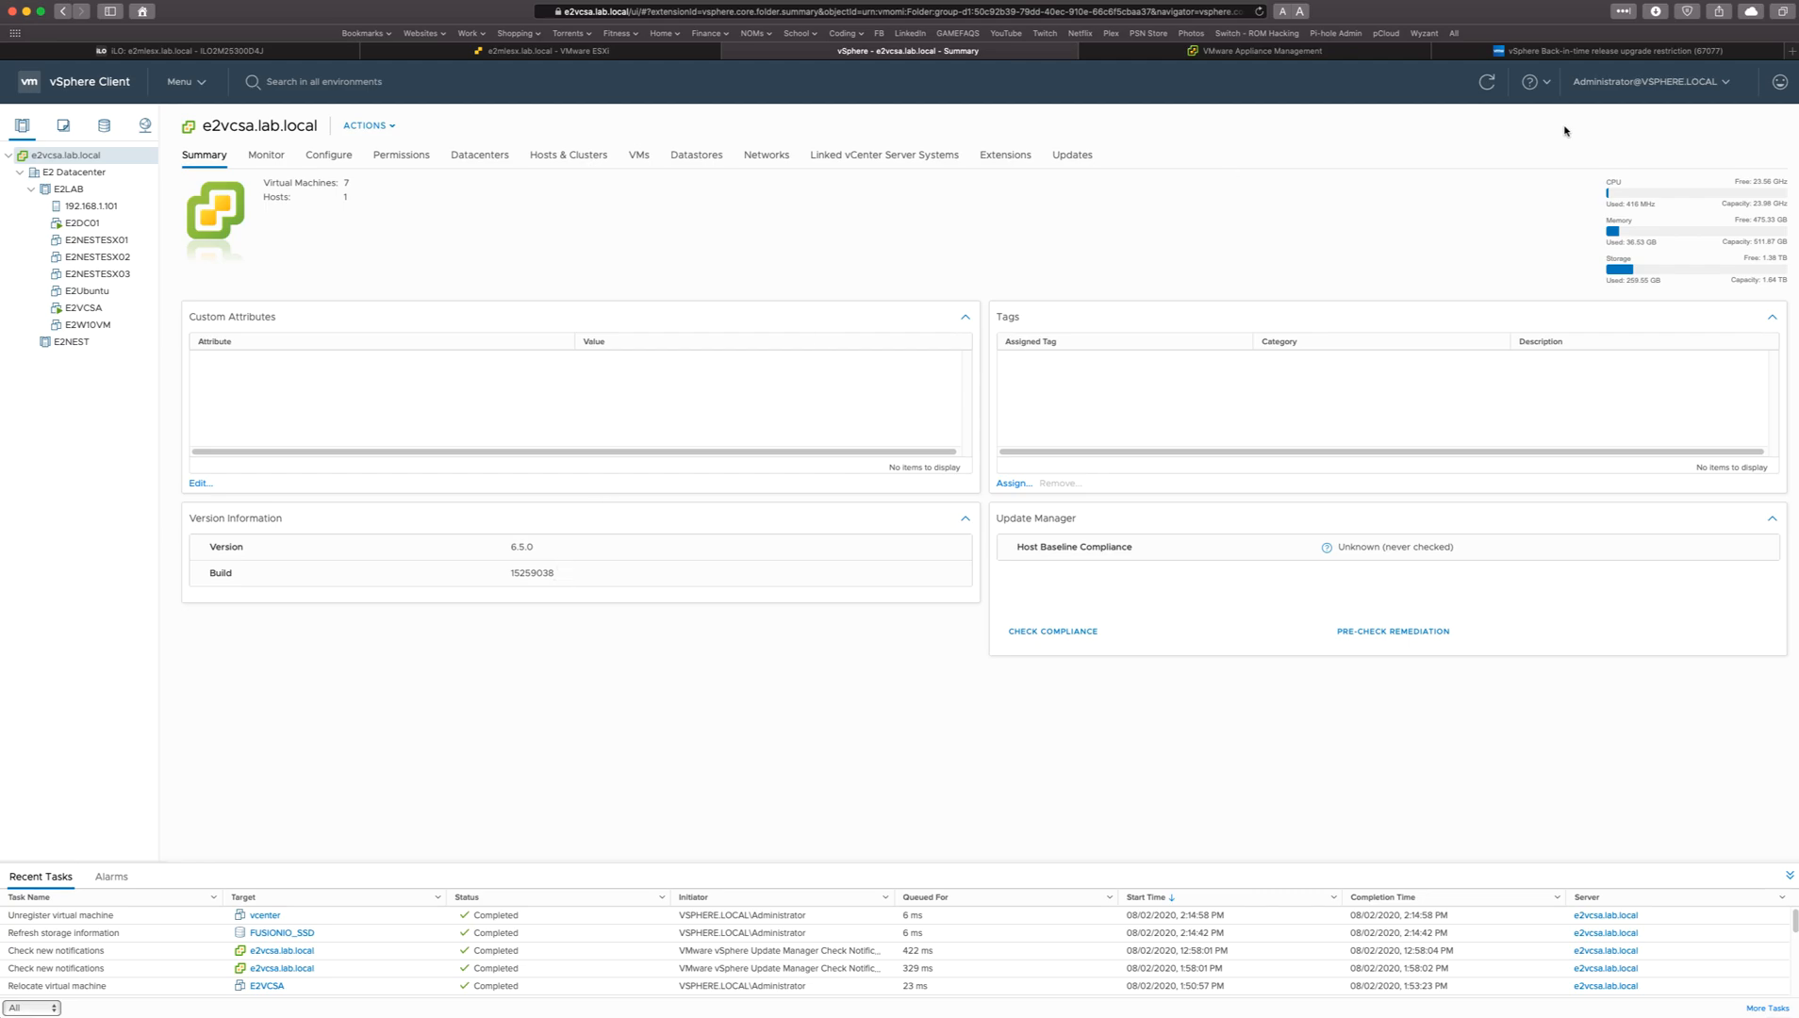
Look up the current vCenter build in the knowledge base article's vCenter Server 6.5 to 7.0 upgrade matrix and check 7.0.0 support.
{"action": "left_click", "coordinate": [1599, 54]}
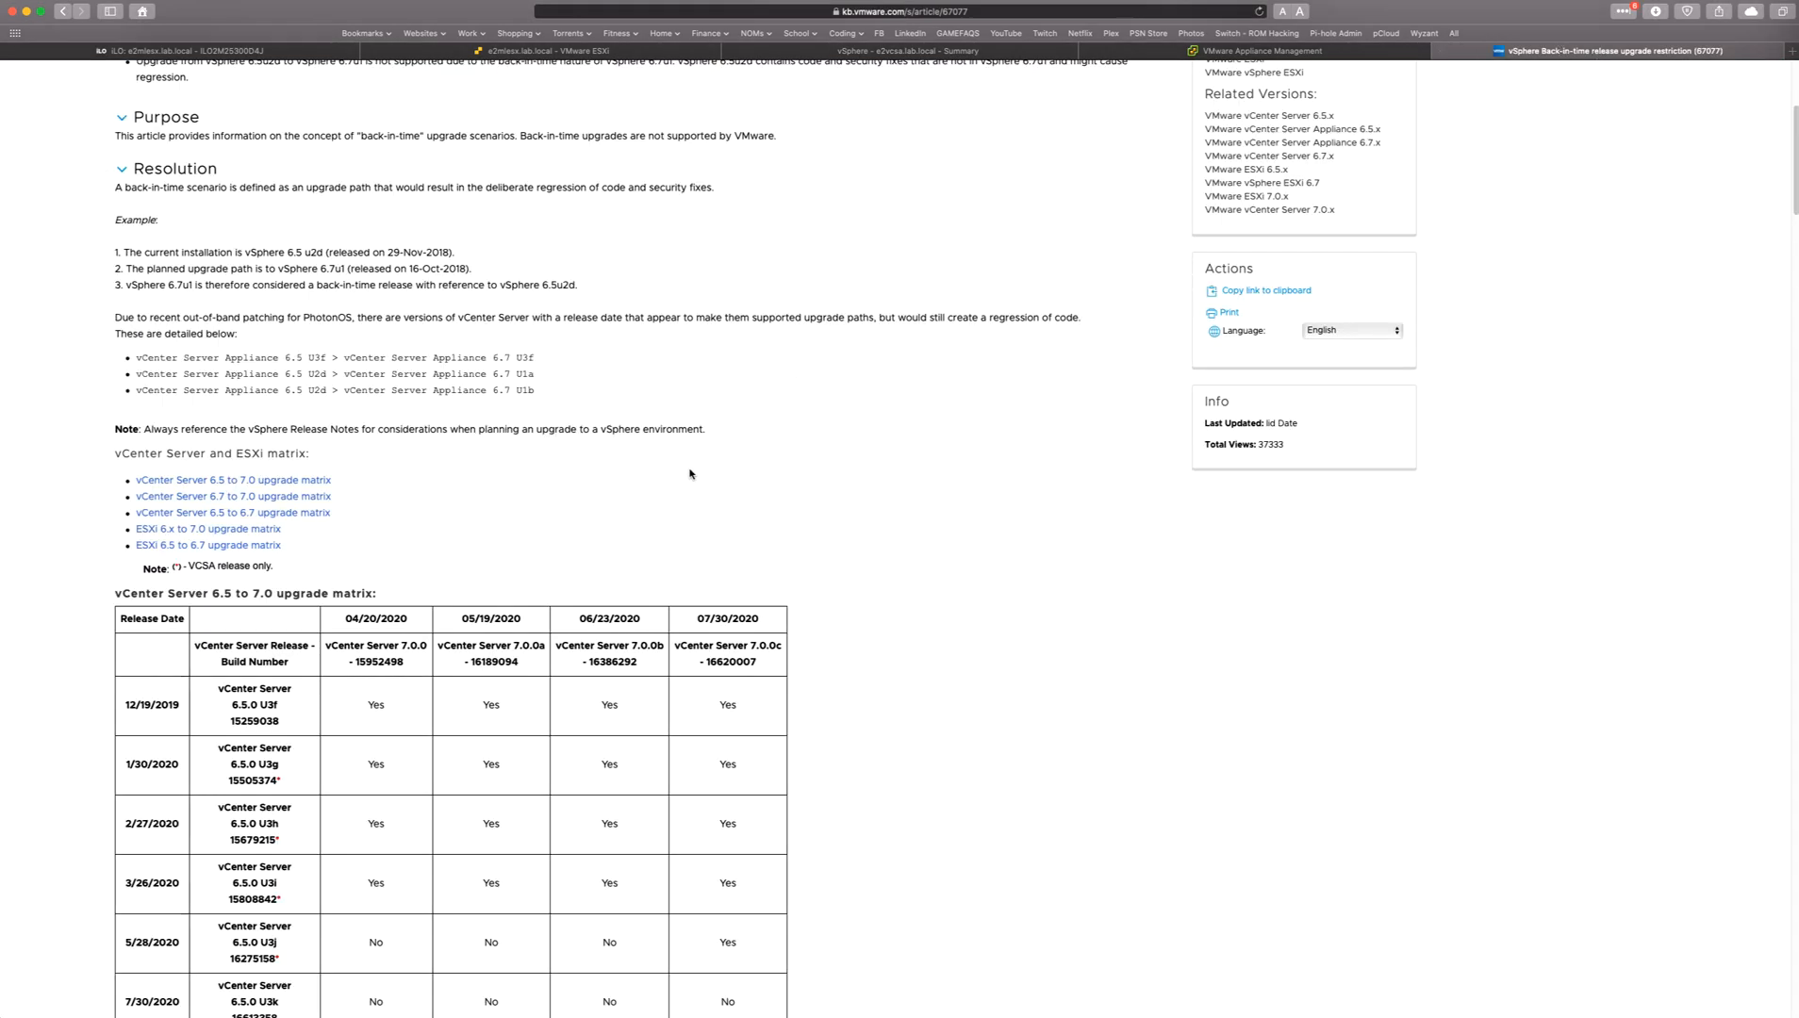
{"action": "double_click", "coordinate": [246, 722]}
{"action": "left_click", "coordinate": [252, 723]}
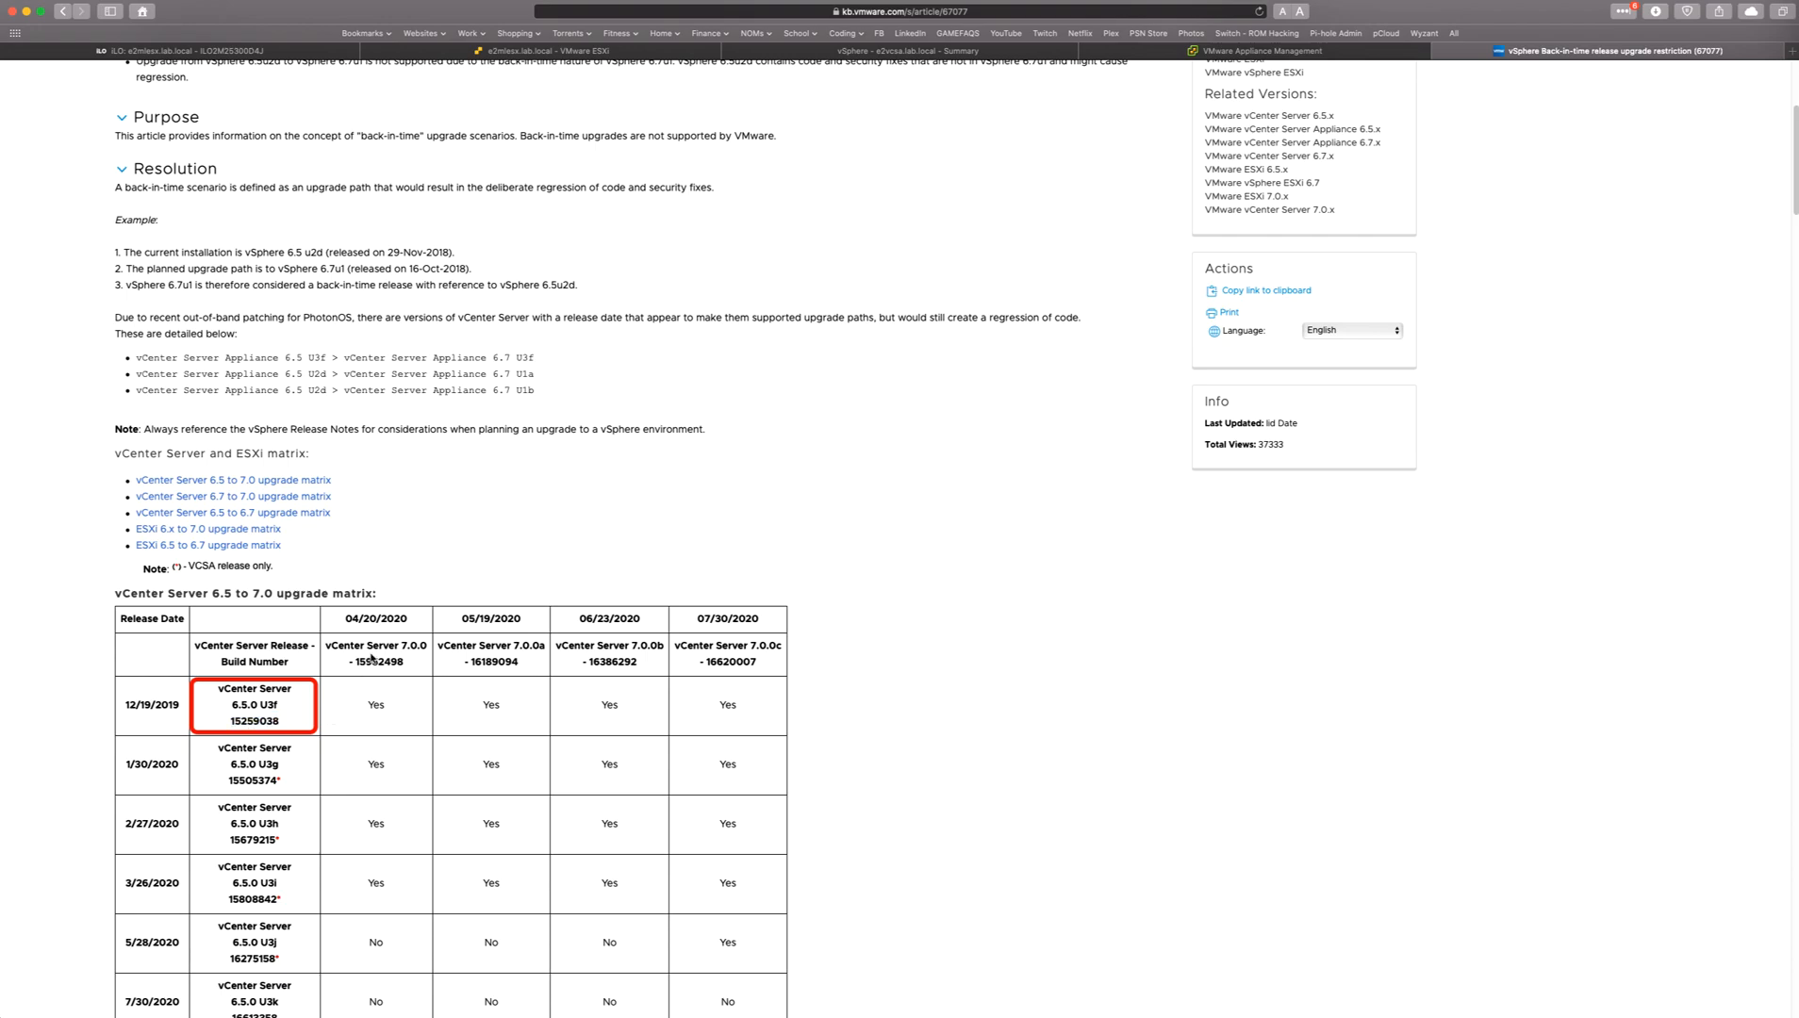
{"action": "left_click_drag", "start_coordinate": [345, 619], "coordinate": [421, 625]}
{"action": "left_click", "coordinate": [363, 709]}
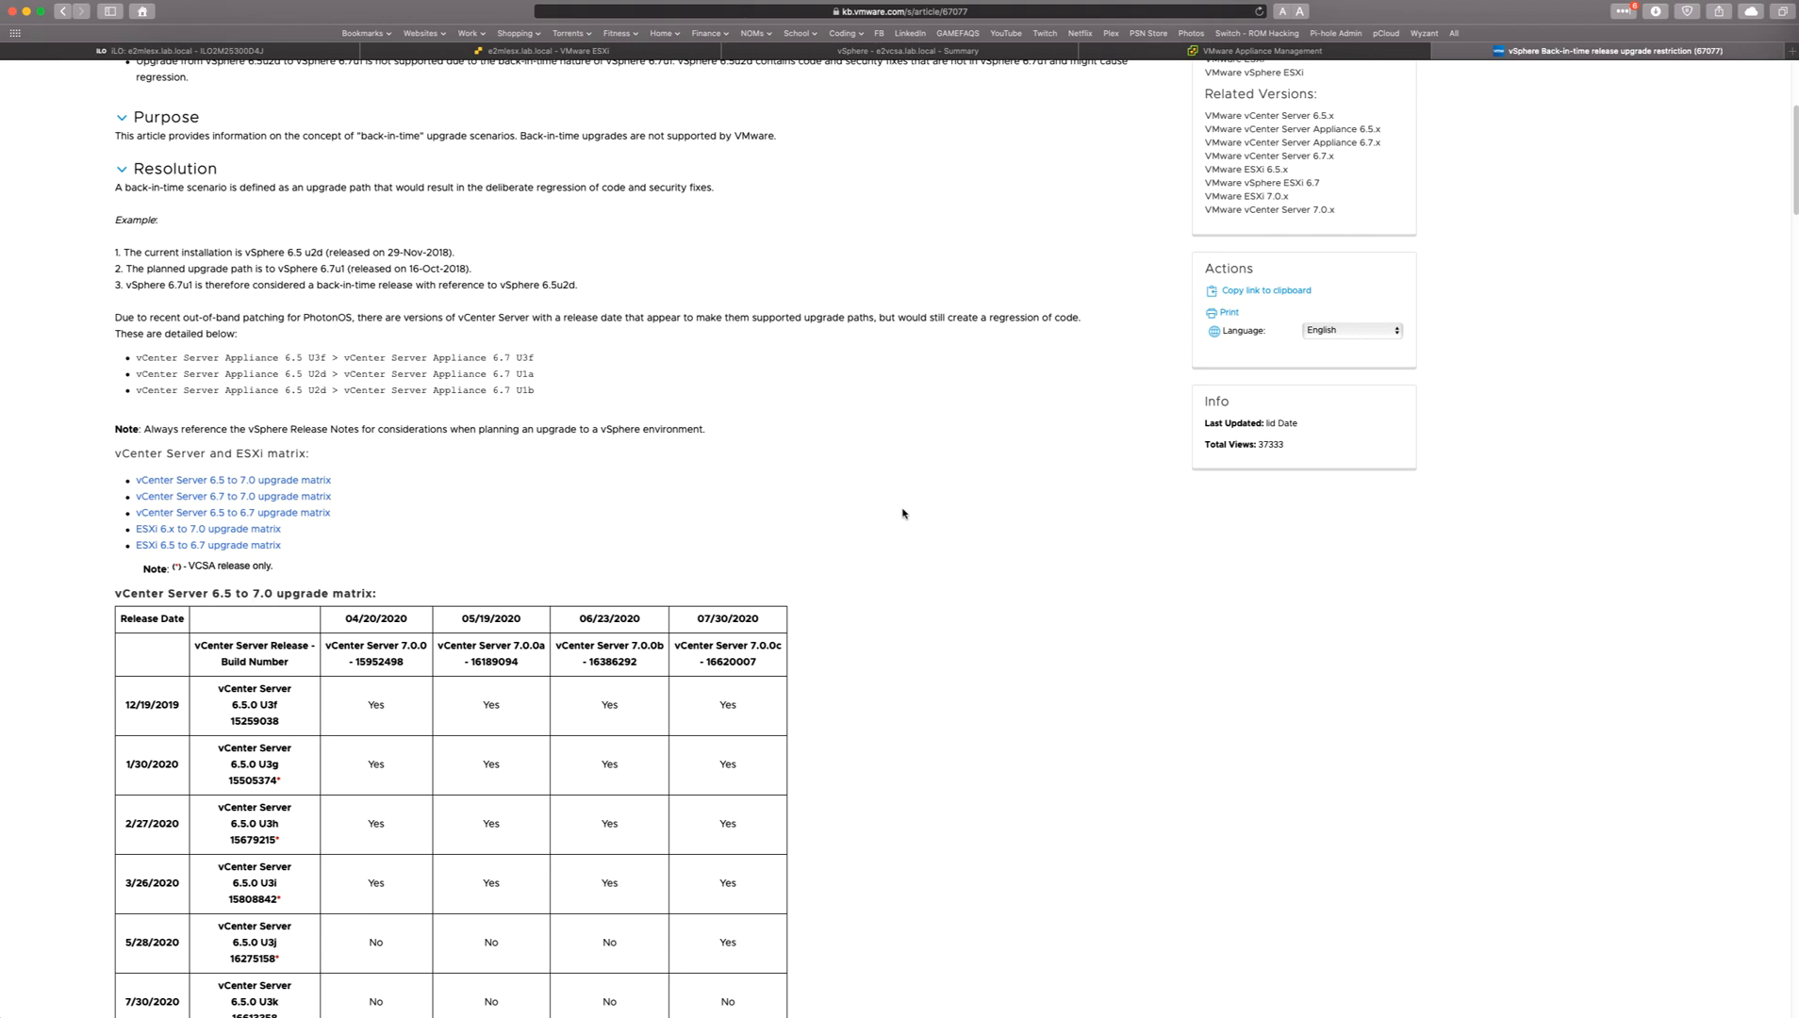
Check the version and build number of ESXi host e2mlesx.lab.local on its host overview page.
{"action": "left_click", "coordinate": [535, 52]}
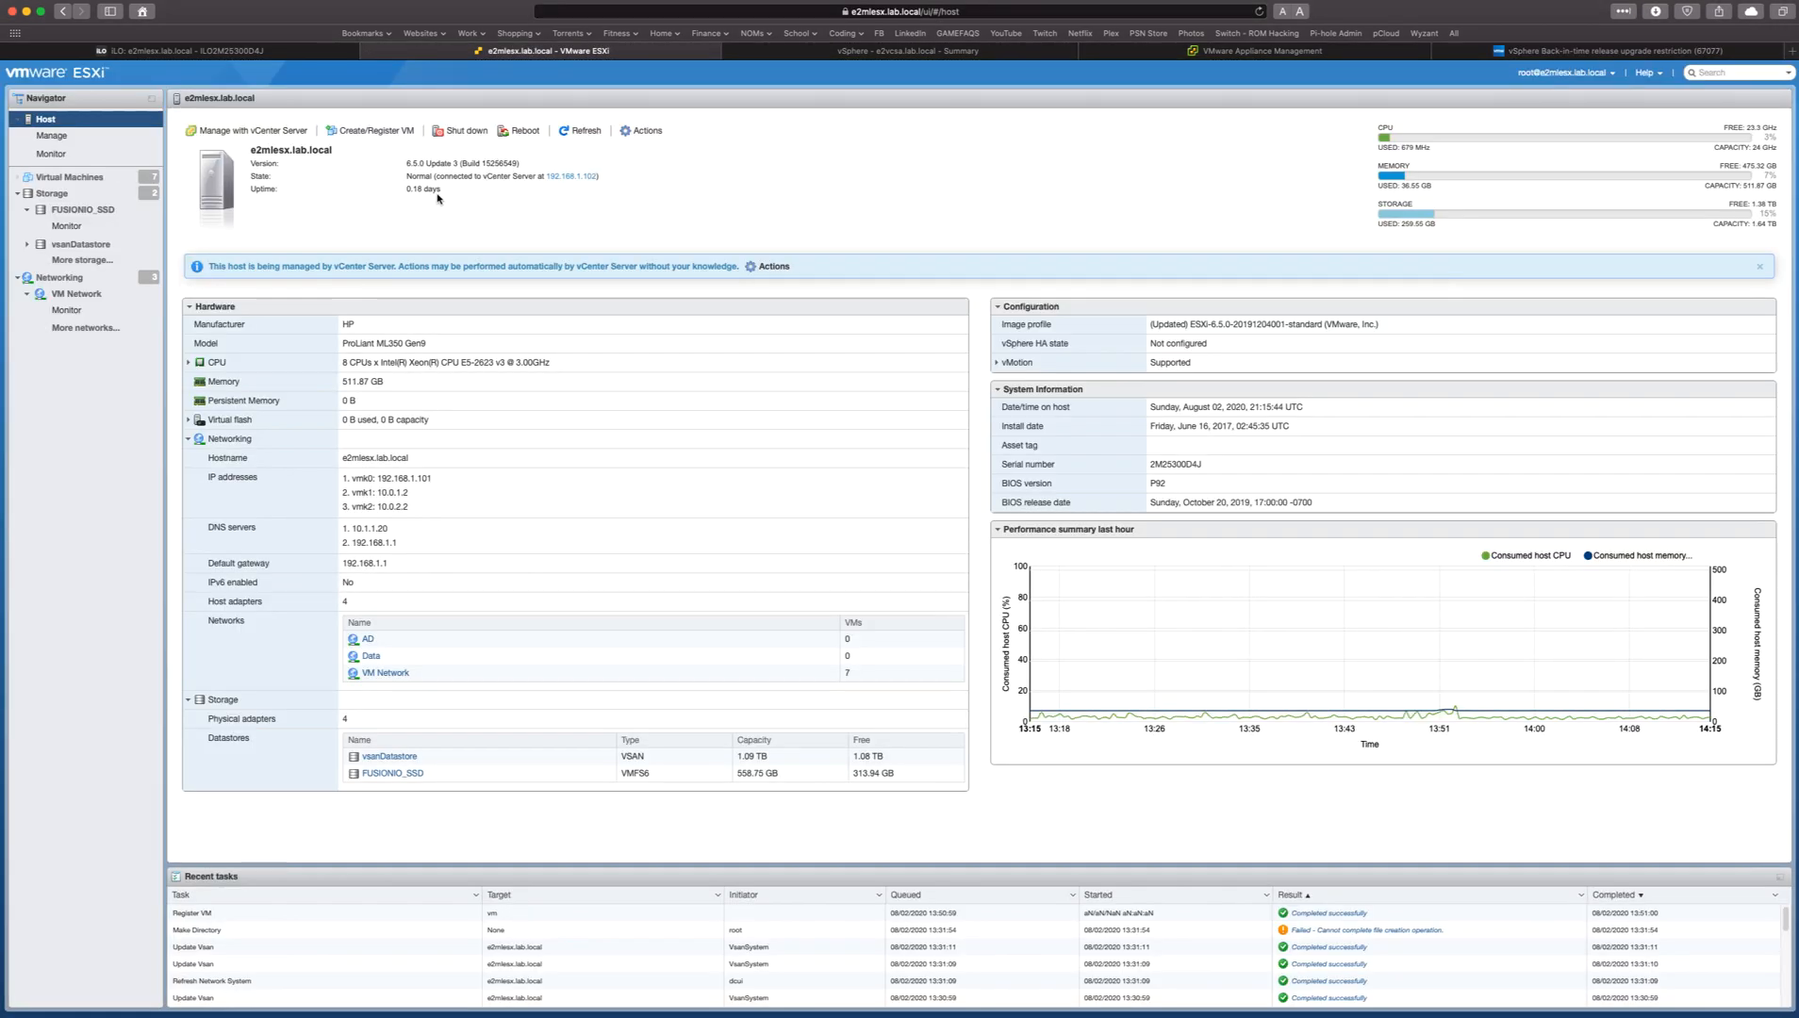
{"action": "left_click_drag", "start_coordinate": [274, 154], "coordinate": [306, 158]}
{"action": "left_click", "coordinate": [322, 171]}
{"action": "double_click", "coordinate": [507, 164]}
{"action": "left_click", "coordinate": [502, 174]}
Find the host's build in the knowledge base article's ESXi 6.x to 7.0 upgrade matrix and check support for ESXi 7.0 GA.
{"action": "left_click", "coordinate": [1553, 52]}
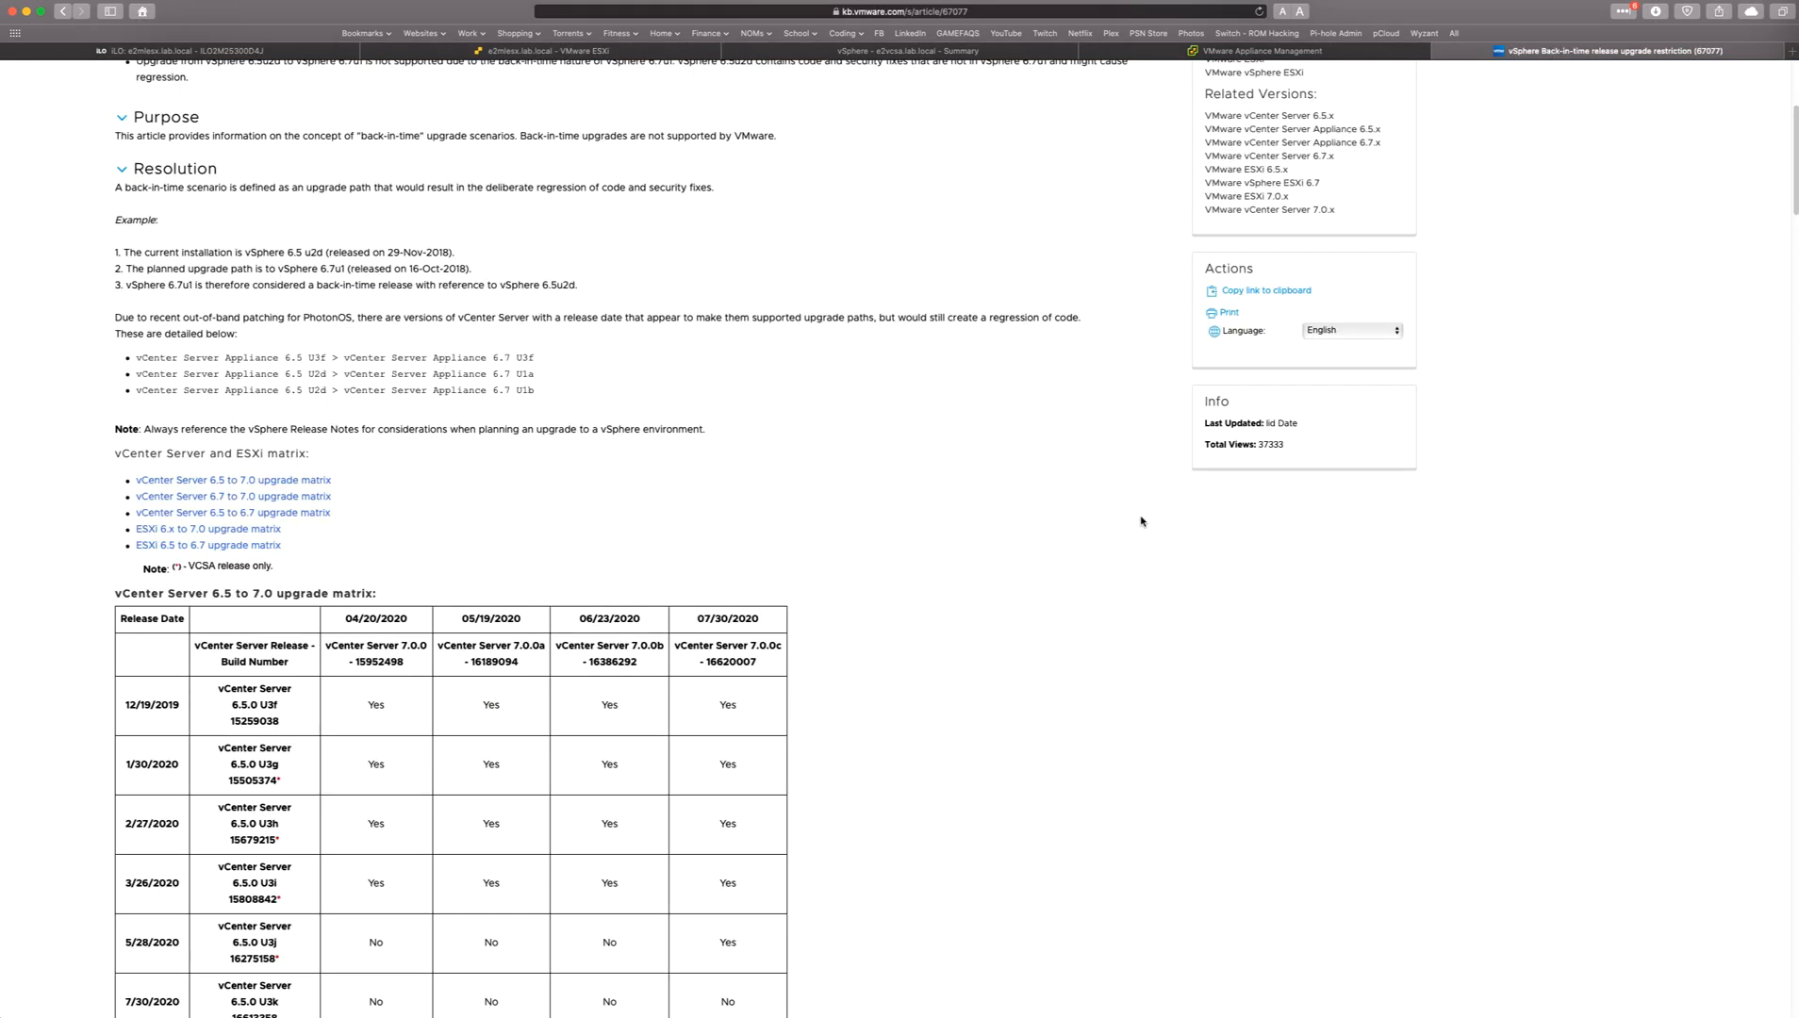
{"action": "scroll", "coordinate": [1141, 521], "scroll_direction": "down", "scroll_amount": 15}
{"action": "scroll", "coordinate": [1141, 520], "scroll_direction": "down", "scroll_amount": 20}
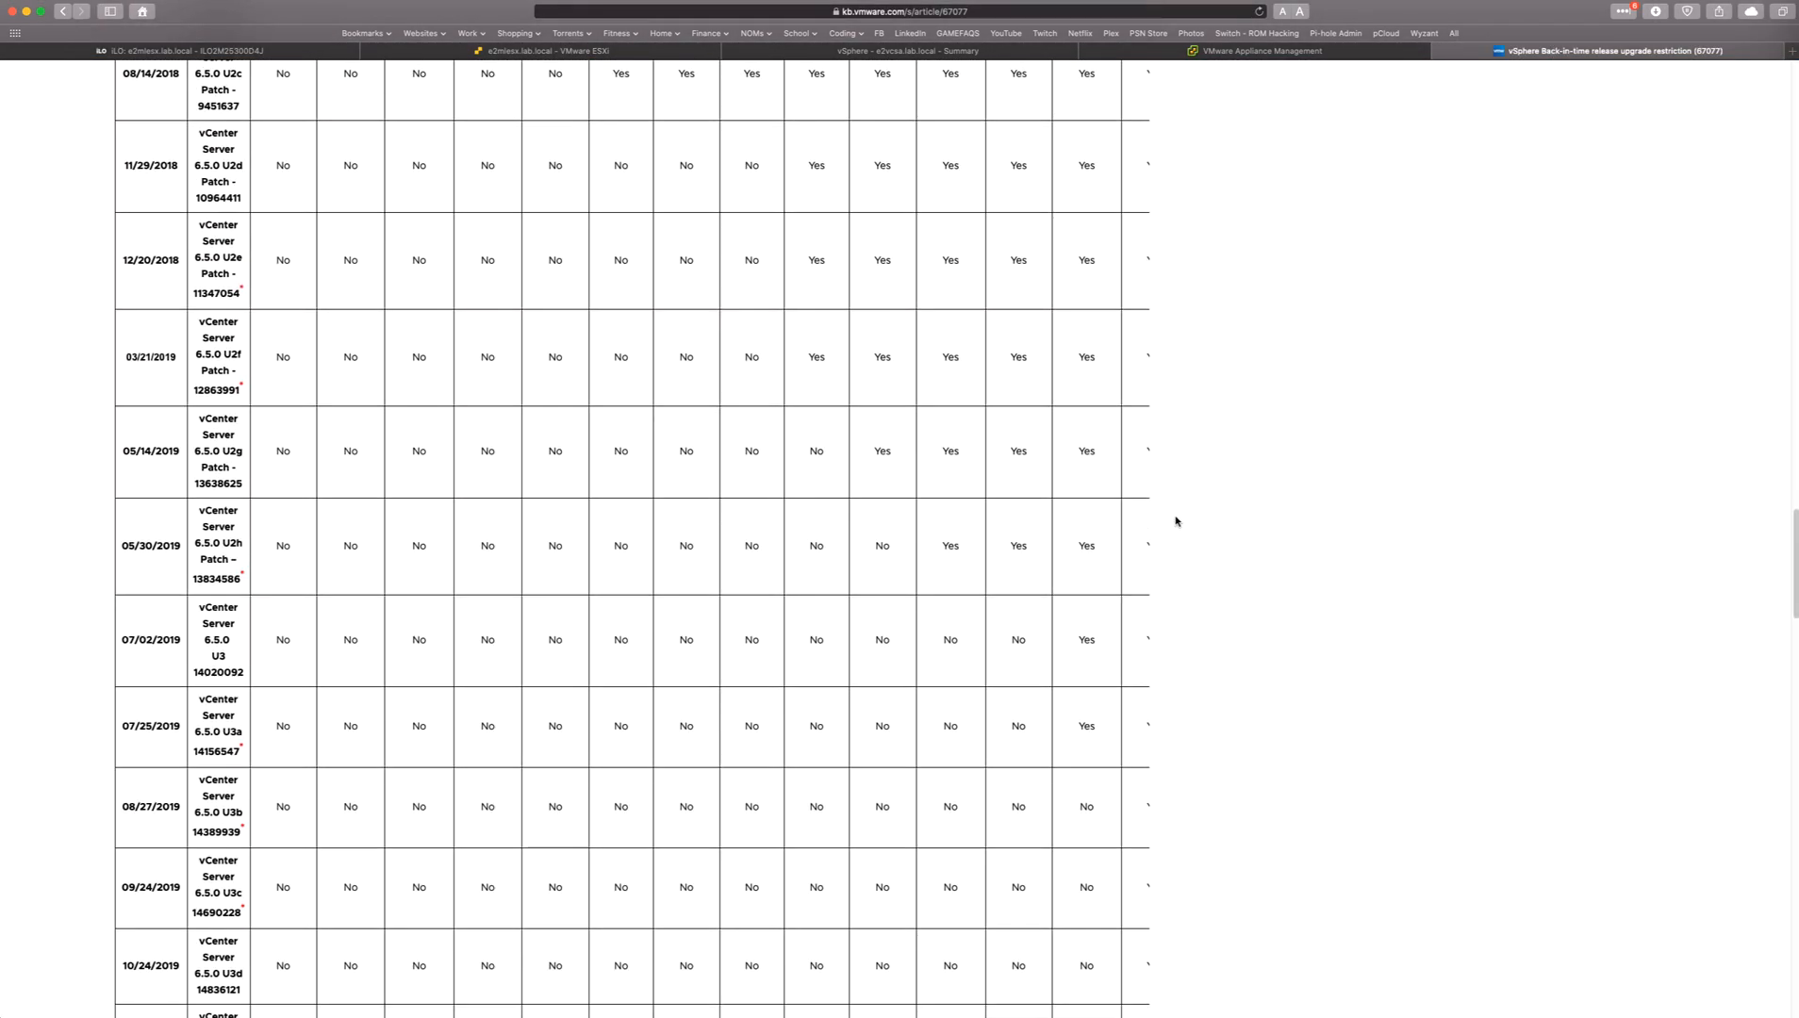
{"action": "scroll", "coordinate": [1210, 523], "scroll_direction": "down", "scroll_amount": 3}
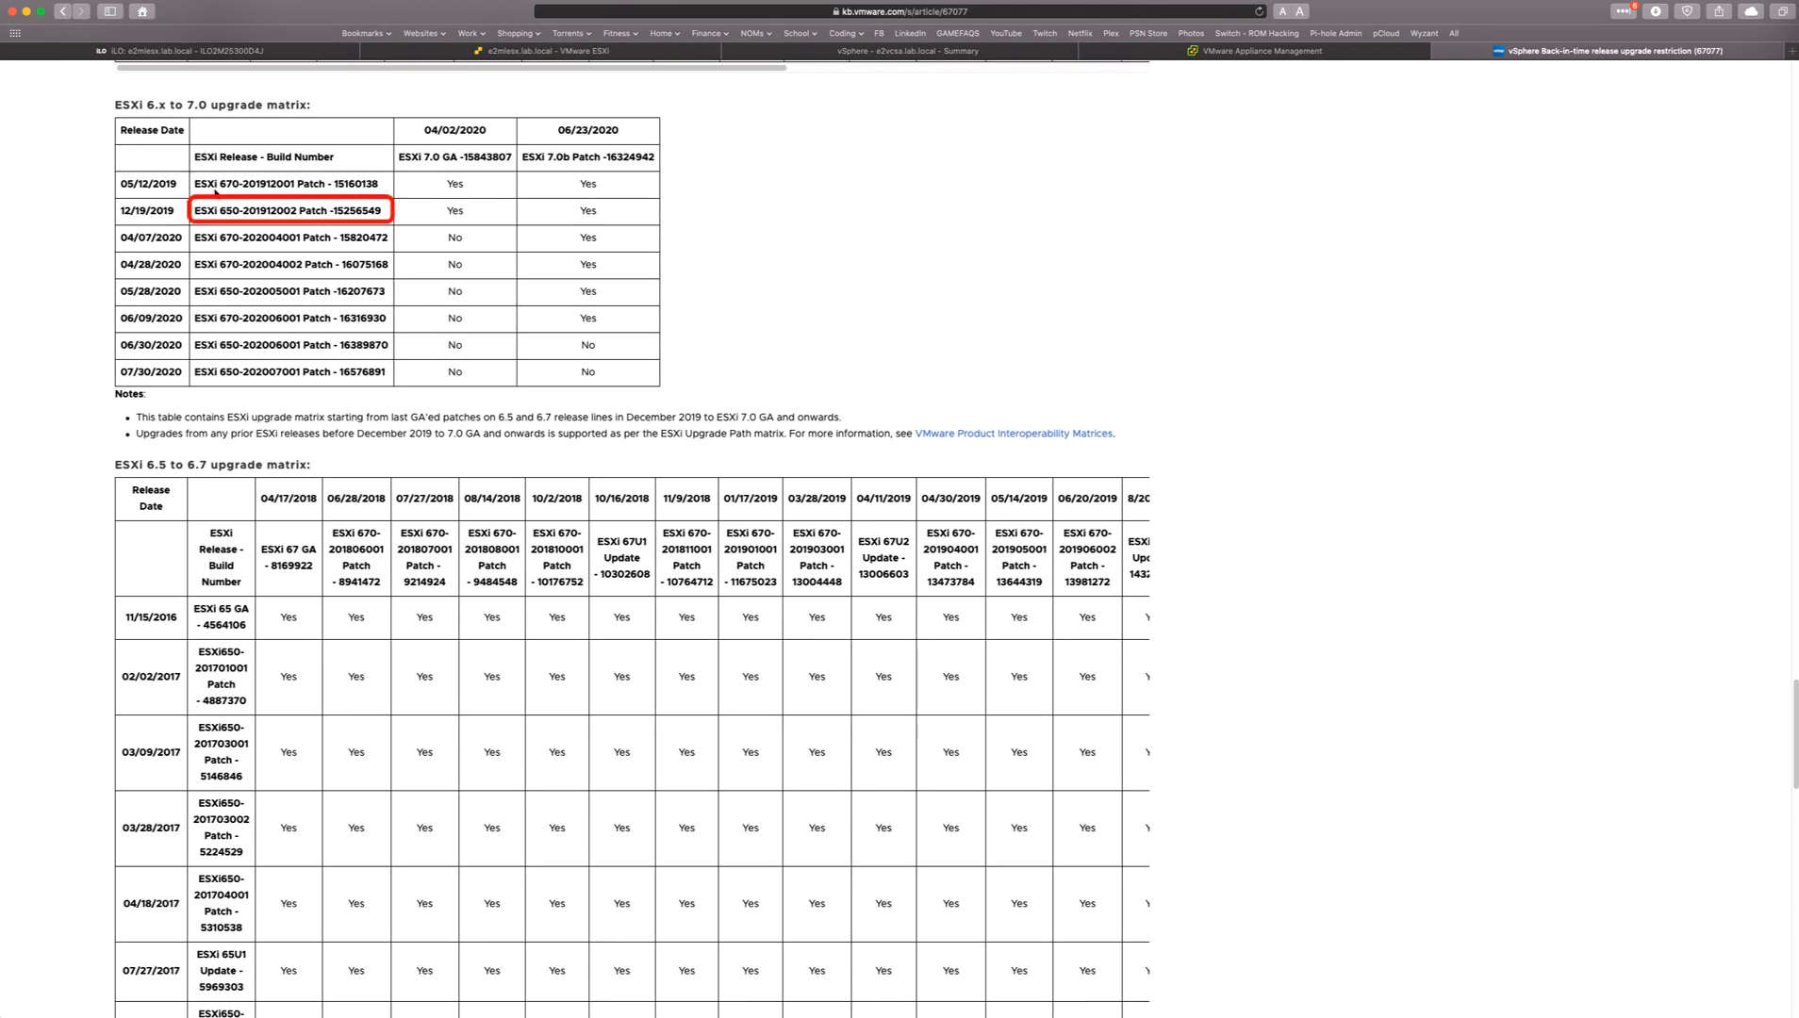
{"action": "double_click", "coordinate": [342, 213]}
{"action": "triple_click", "coordinate": [349, 217]}
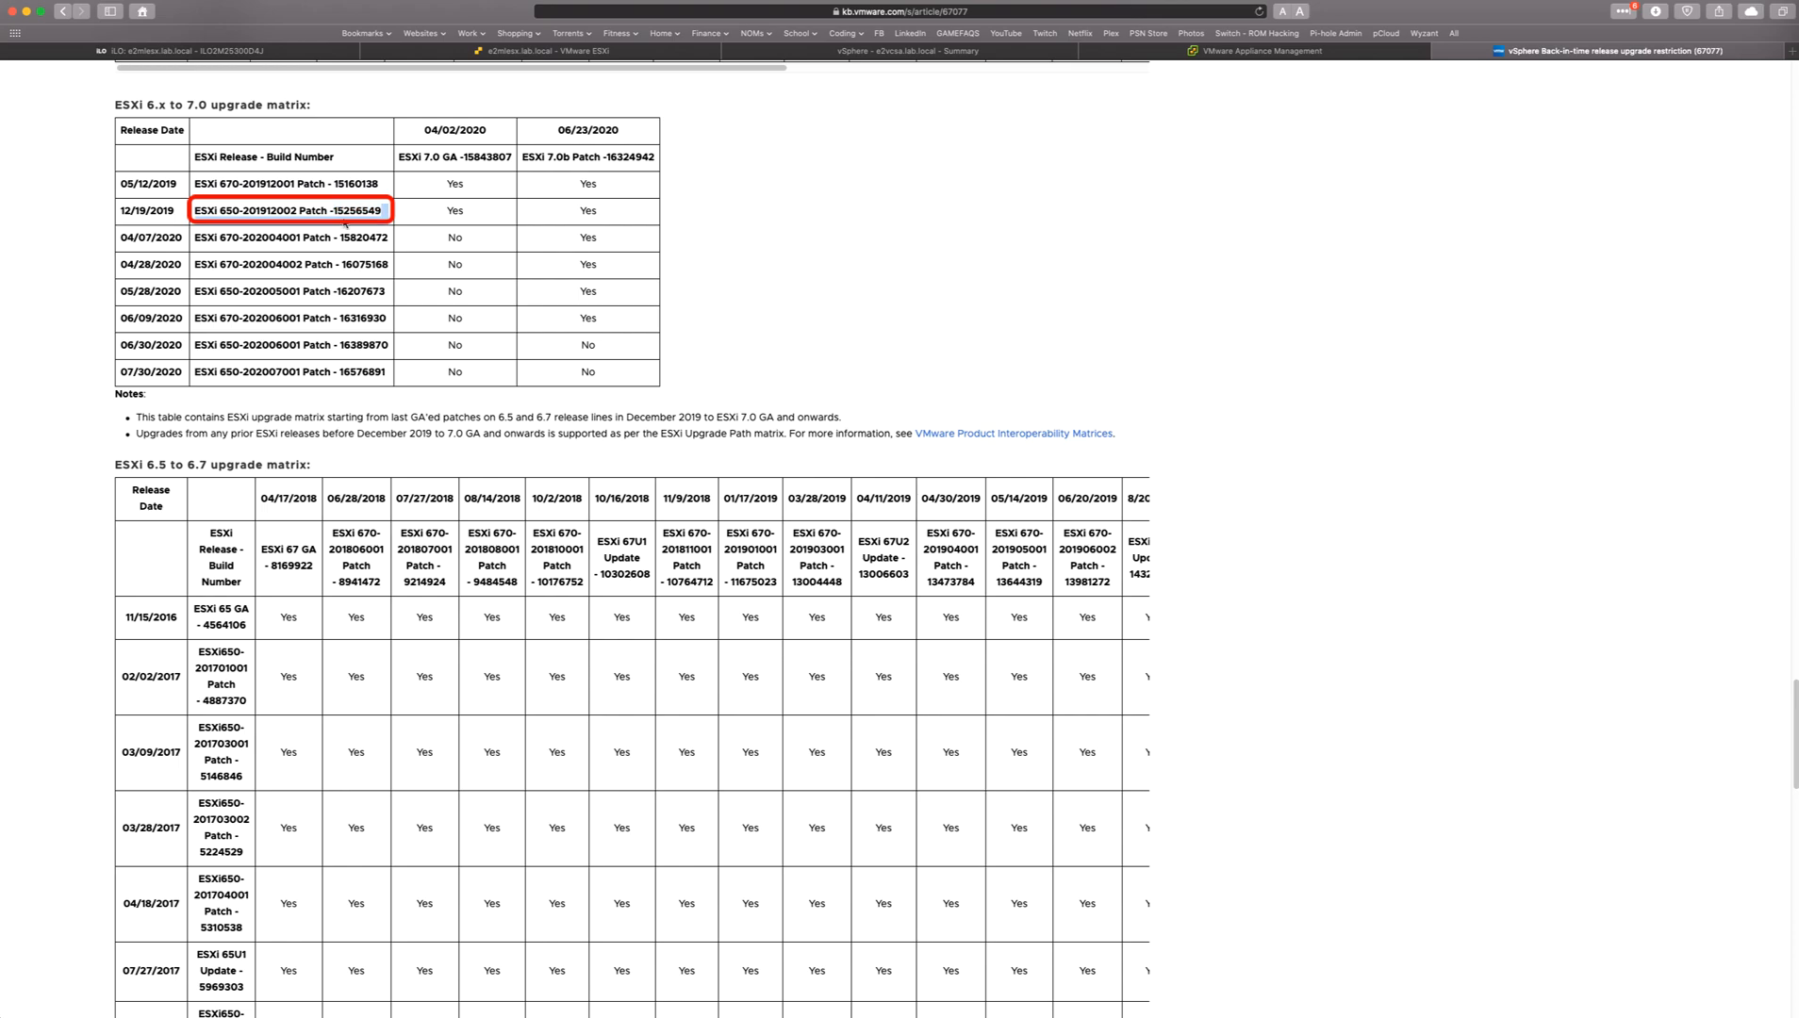
{"action": "double_click", "coordinate": [460, 211]}
{"action": "left_click", "coordinate": [450, 123]}
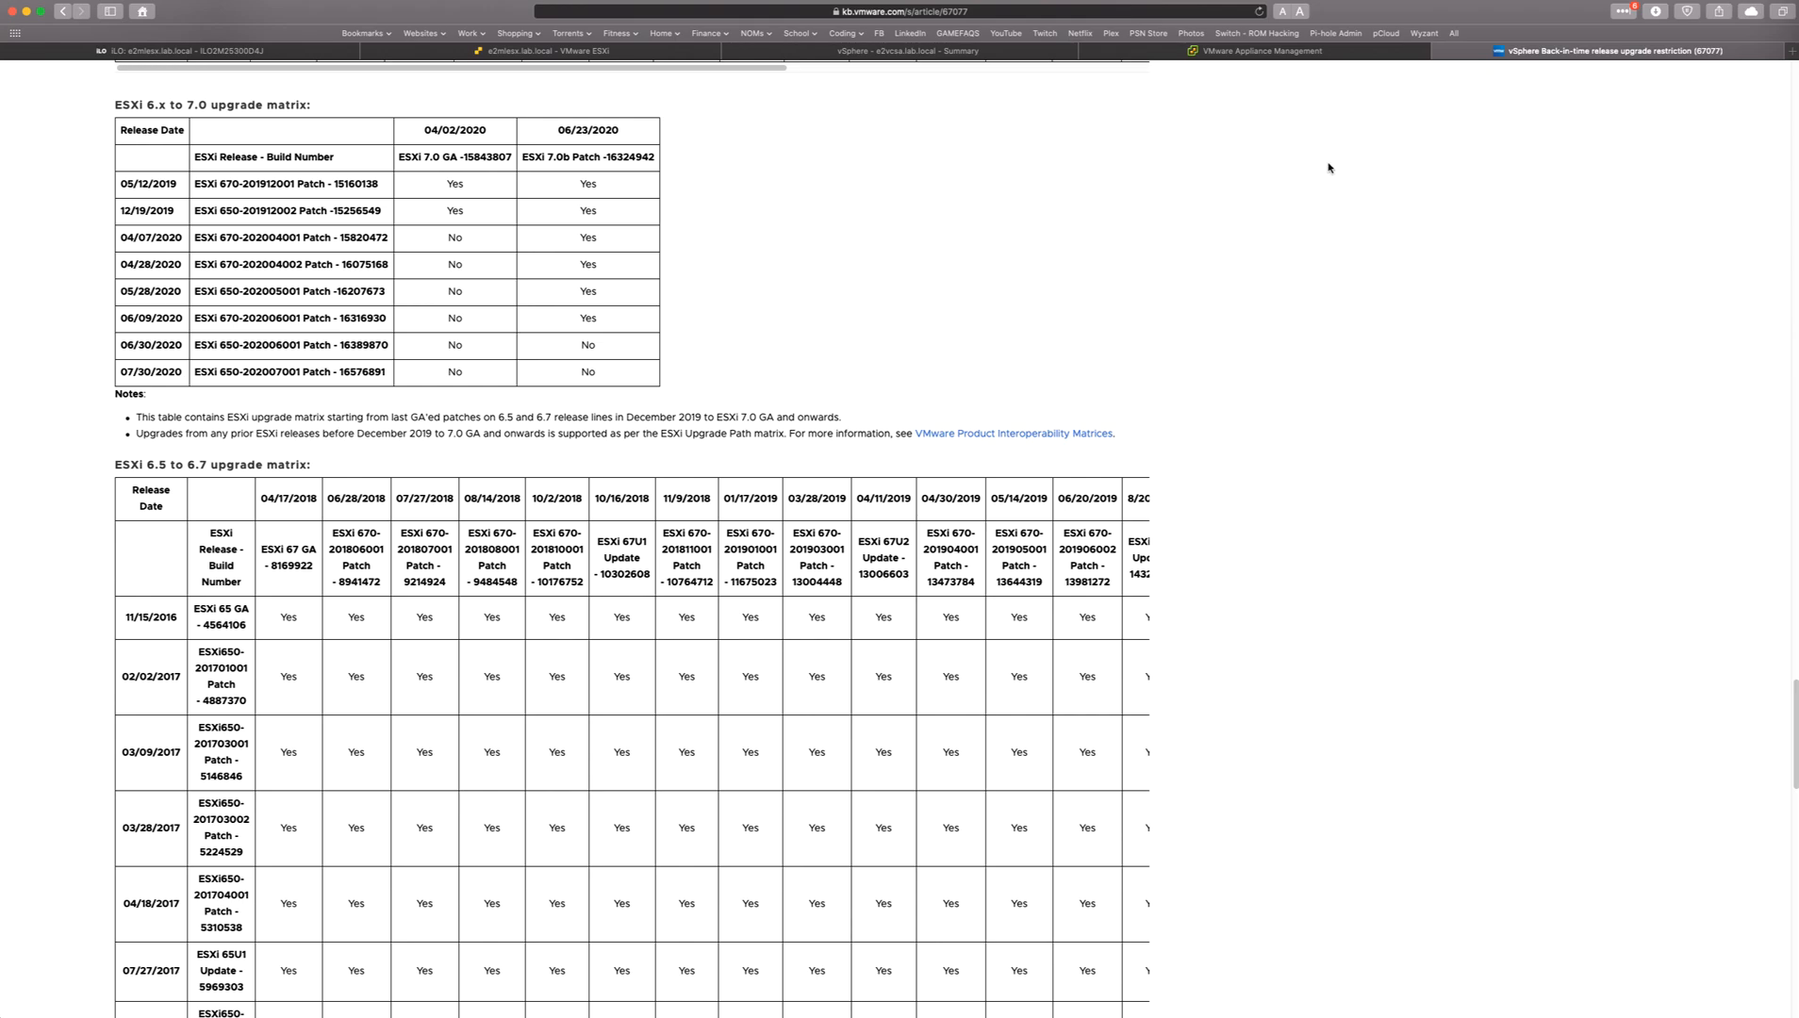
Check the vCenter Server Appliance version in VMware Appliance Management and return to the vSphere Client.
{"action": "left_click", "coordinate": [1261, 50]}
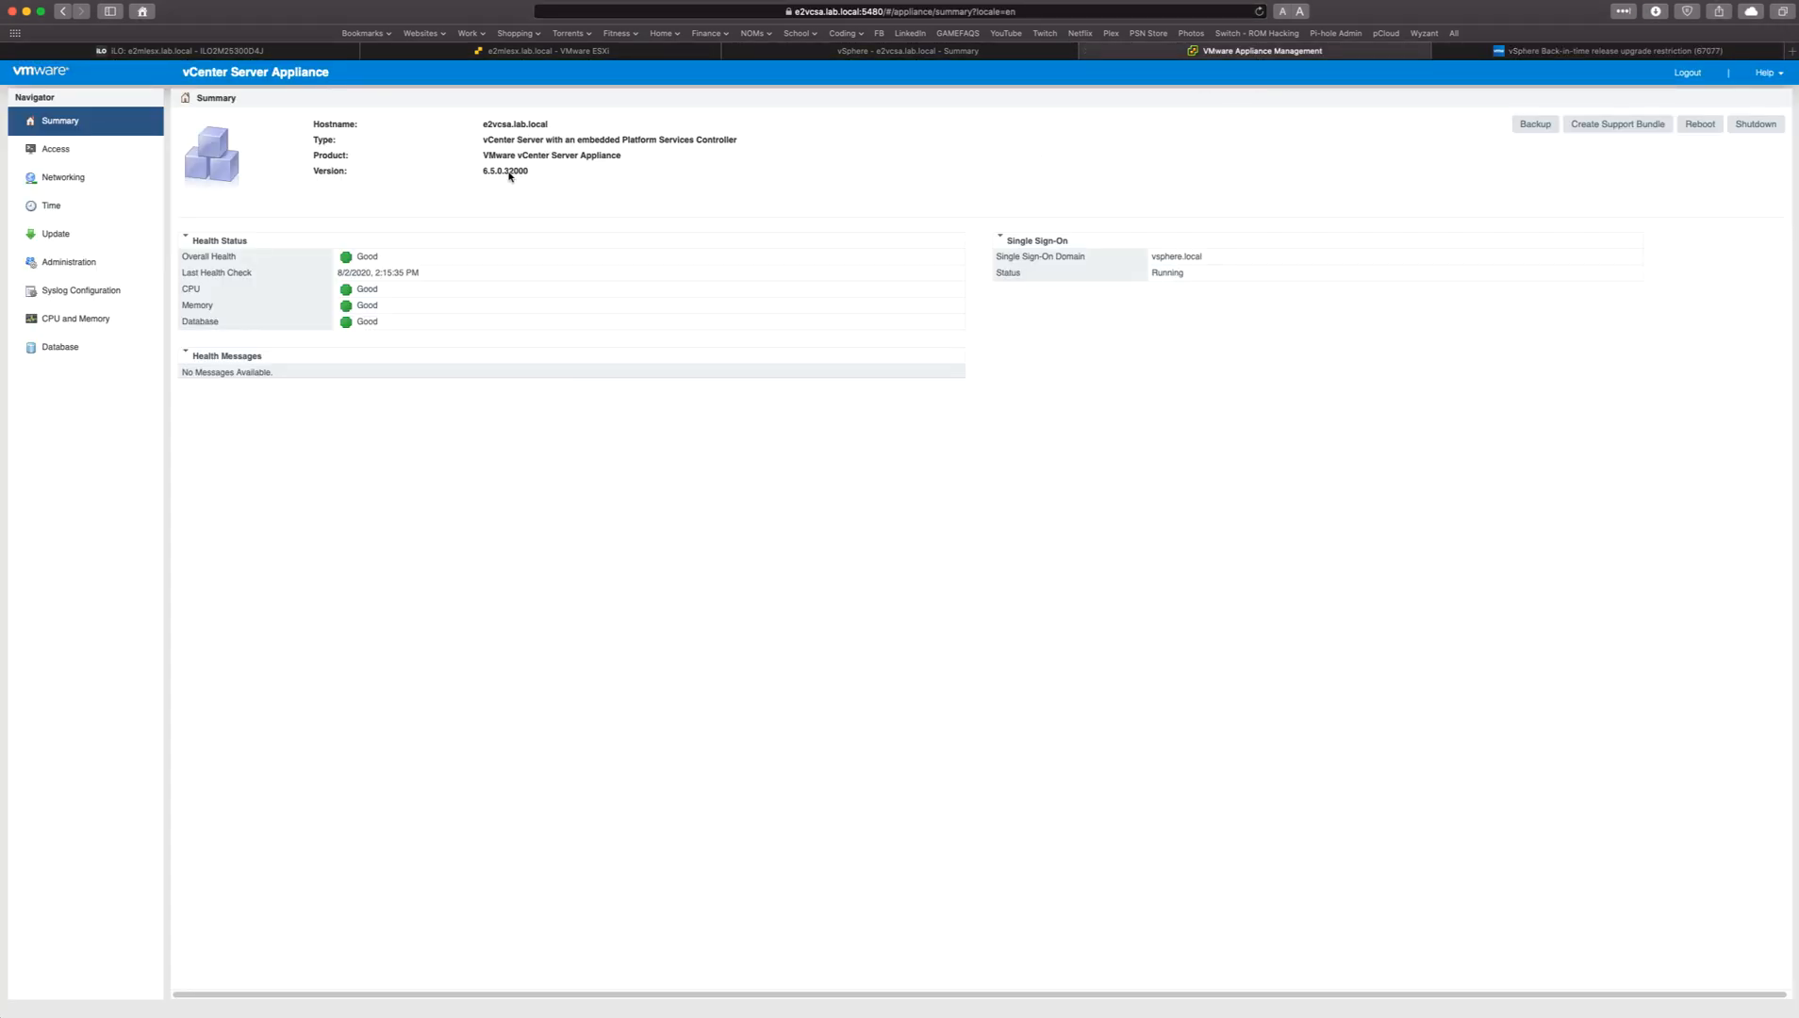
{"action": "left_click", "coordinate": [830, 53]}
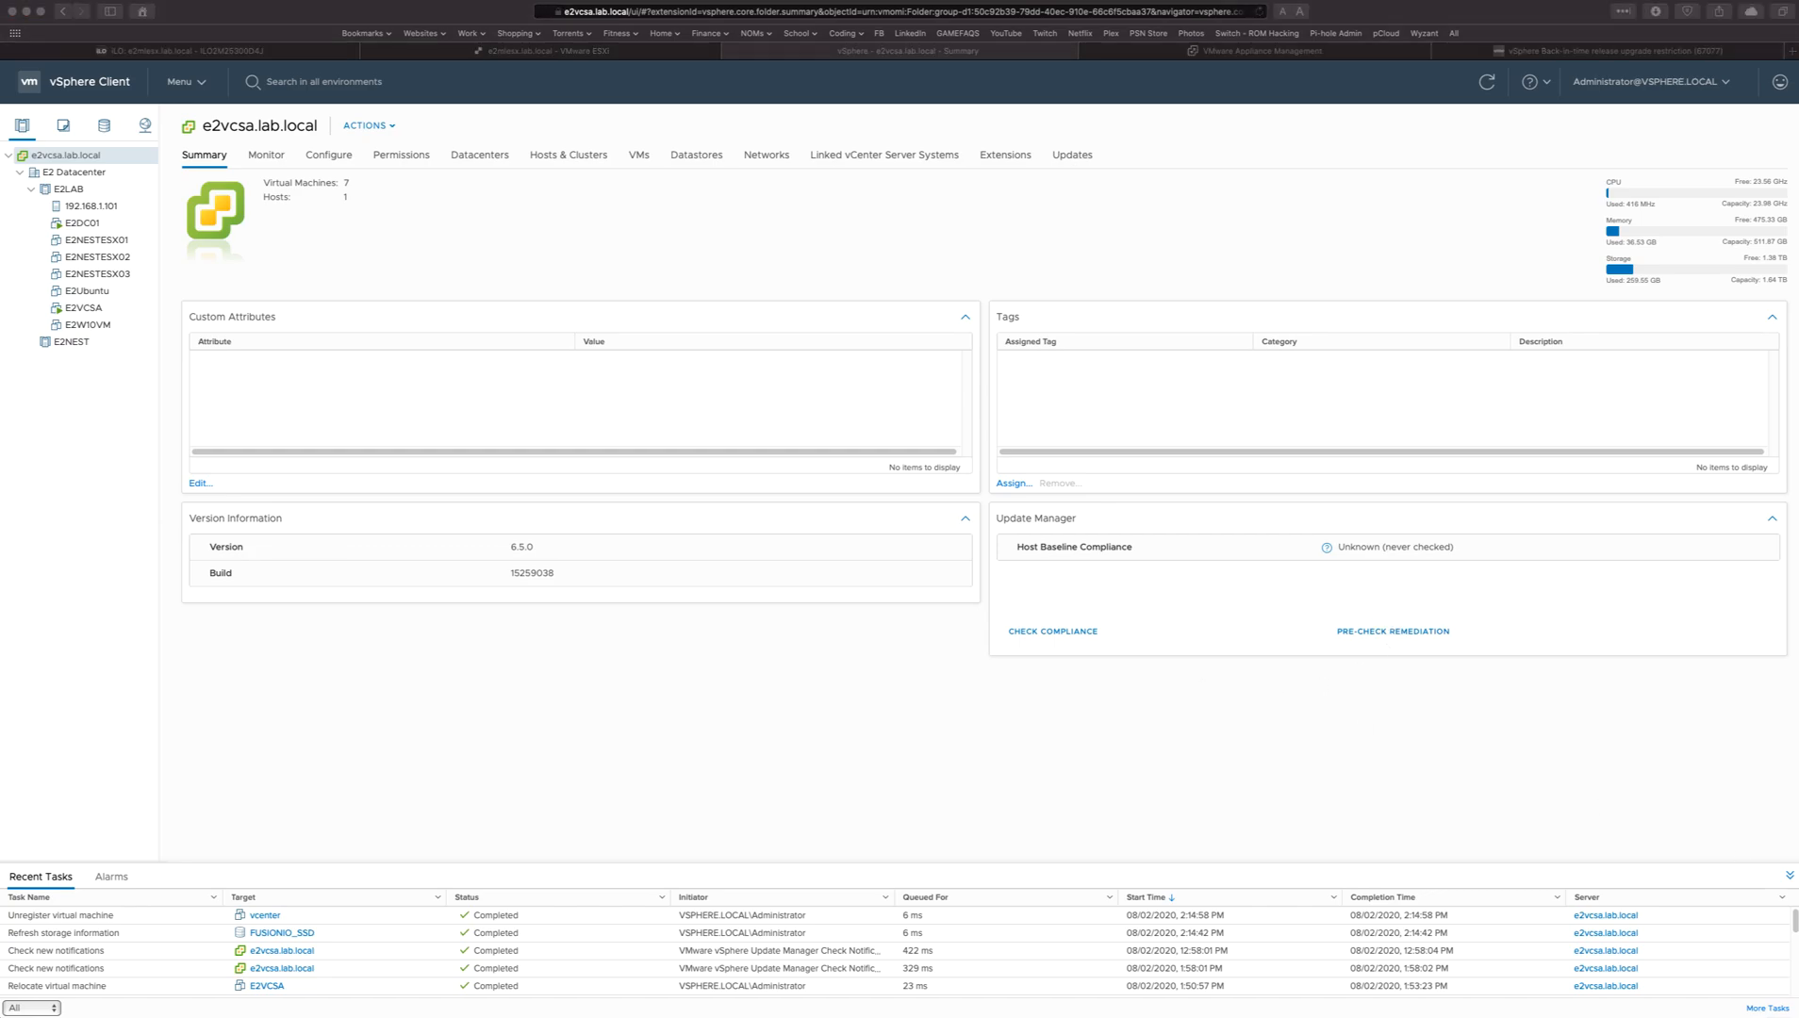
Launch the vCenter Server 7.0 installer from the mac folder of vcsa-ui-installer and choose Upgrade.
{"action": "left_click_drag", "start_coordinate": [1798, 557], "coordinate": [1140, 451]}
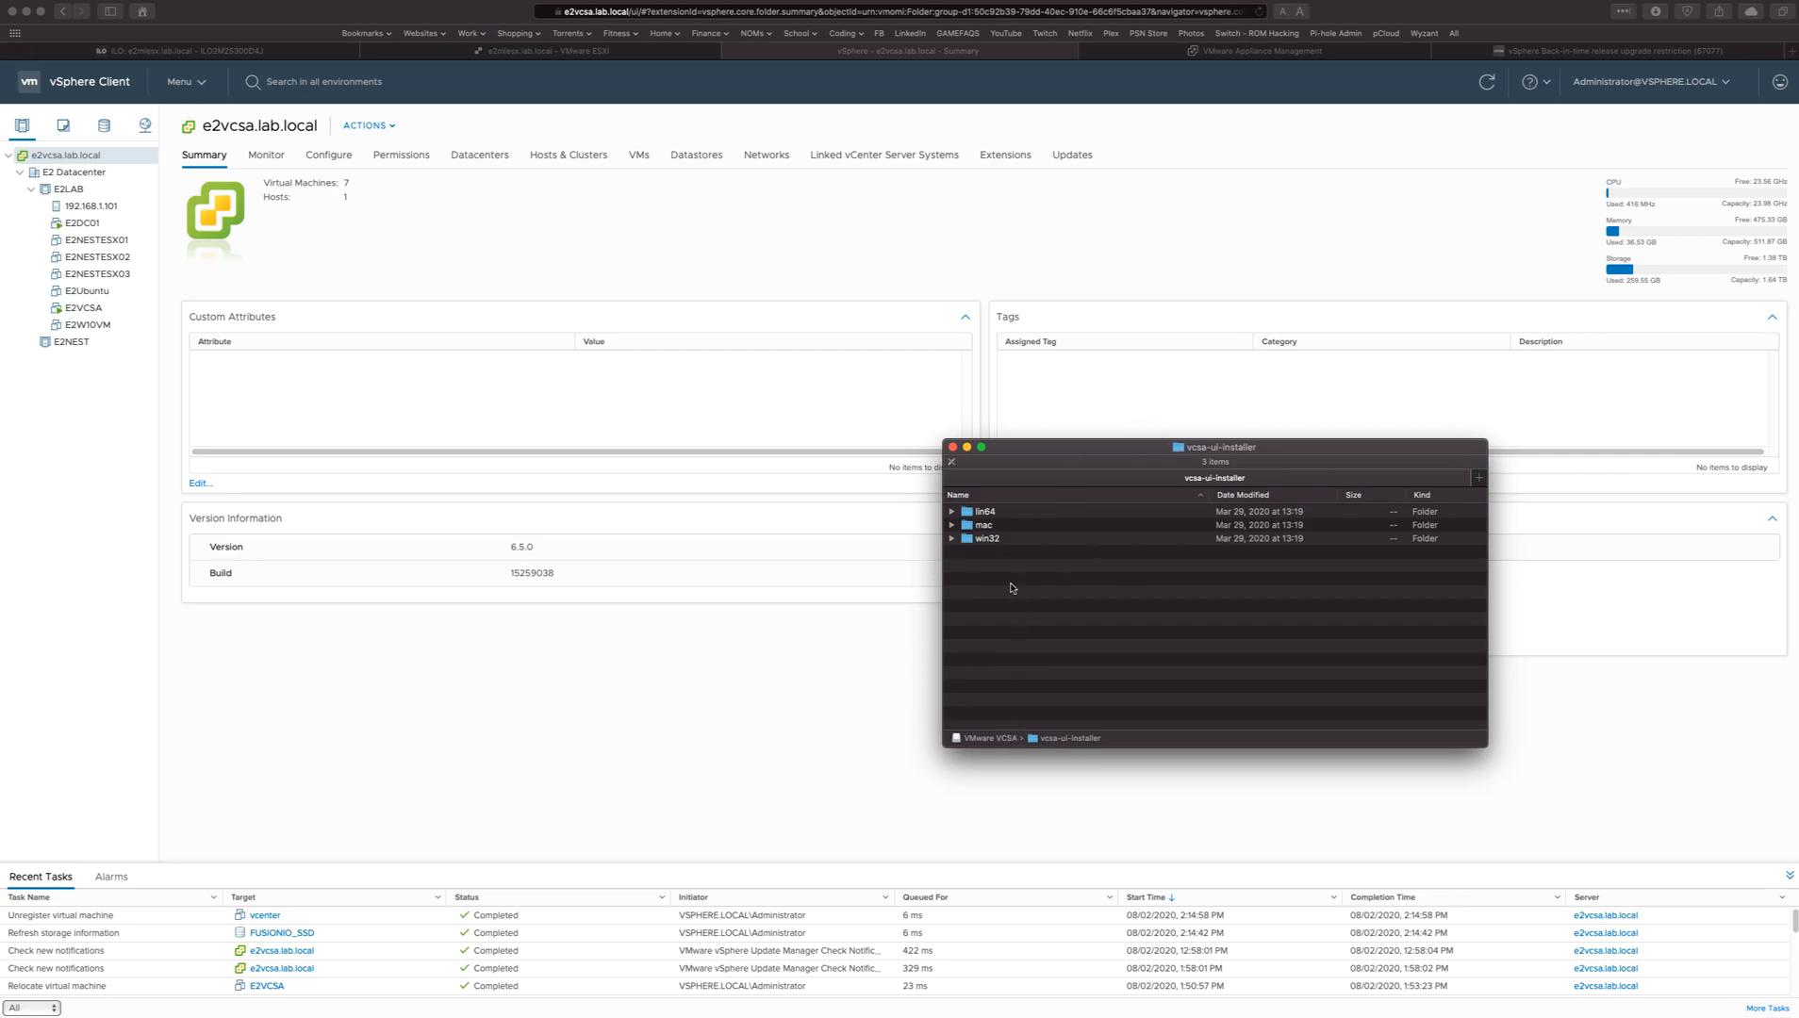
{"action": "left_click", "coordinate": [952, 526]}
{"action": "double_click", "coordinate": [996, 541]}
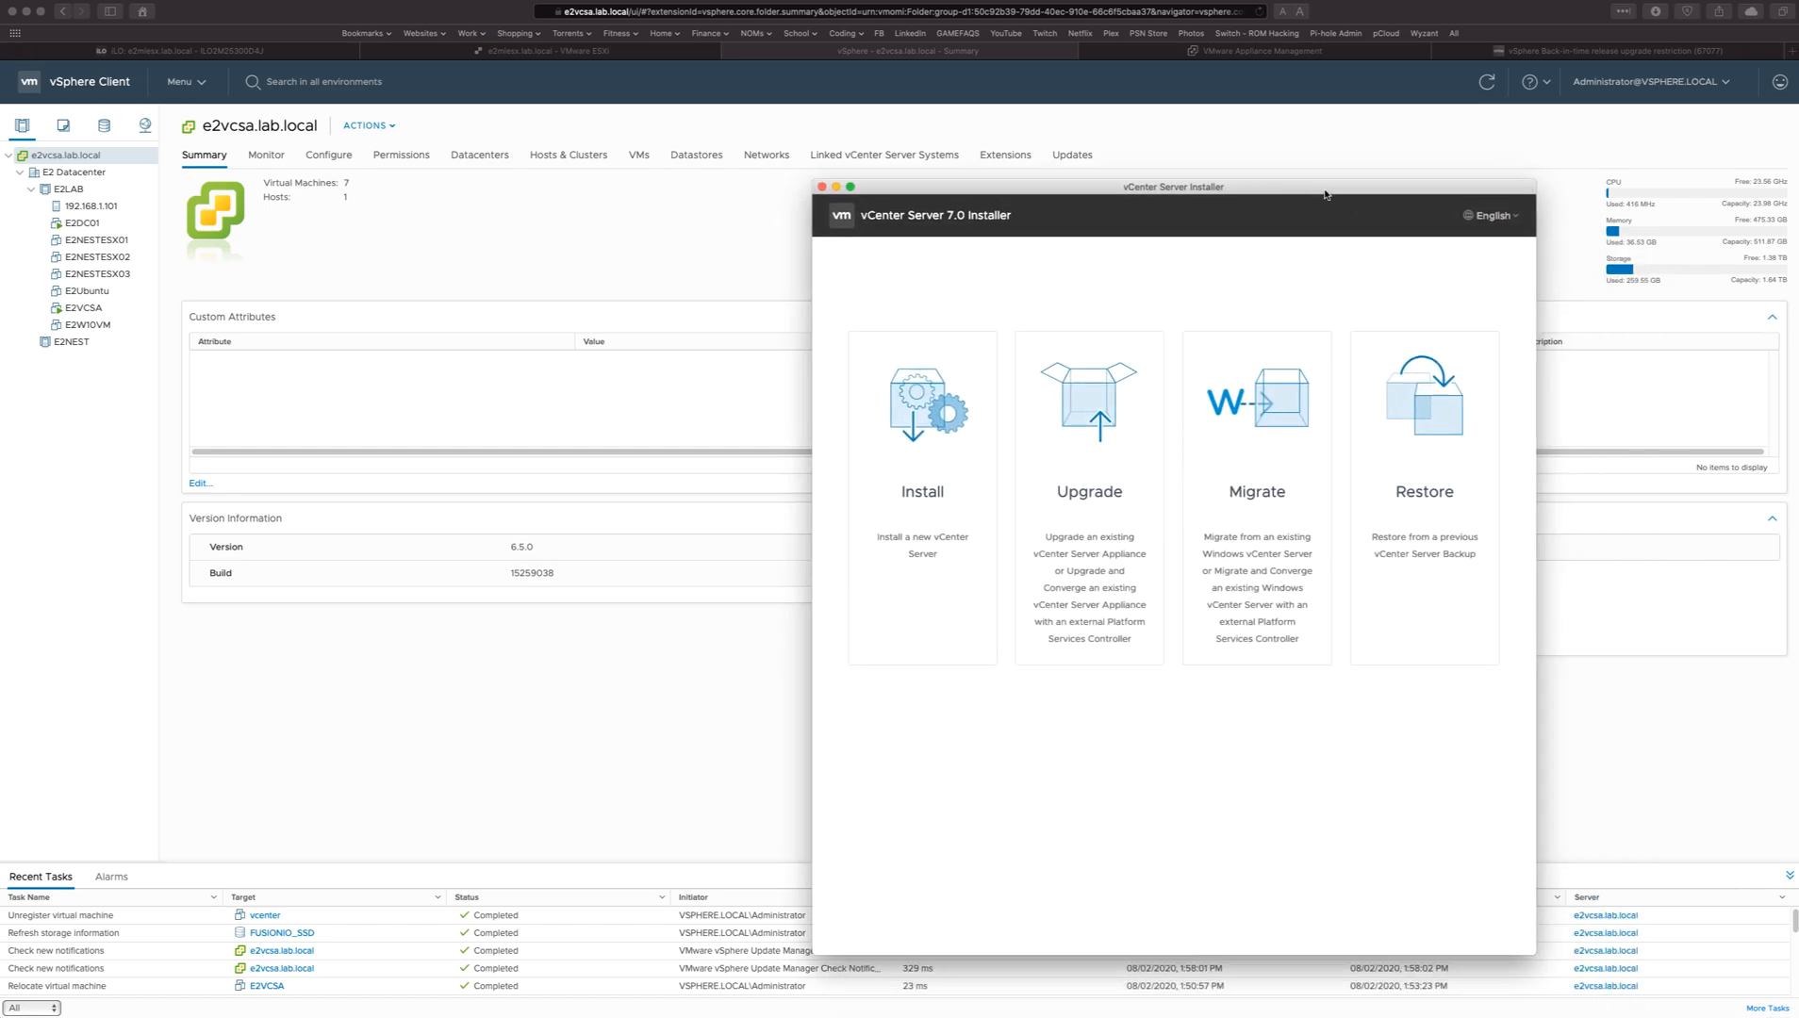
{"action": "left_click", "coordinate": [1103, 449]}
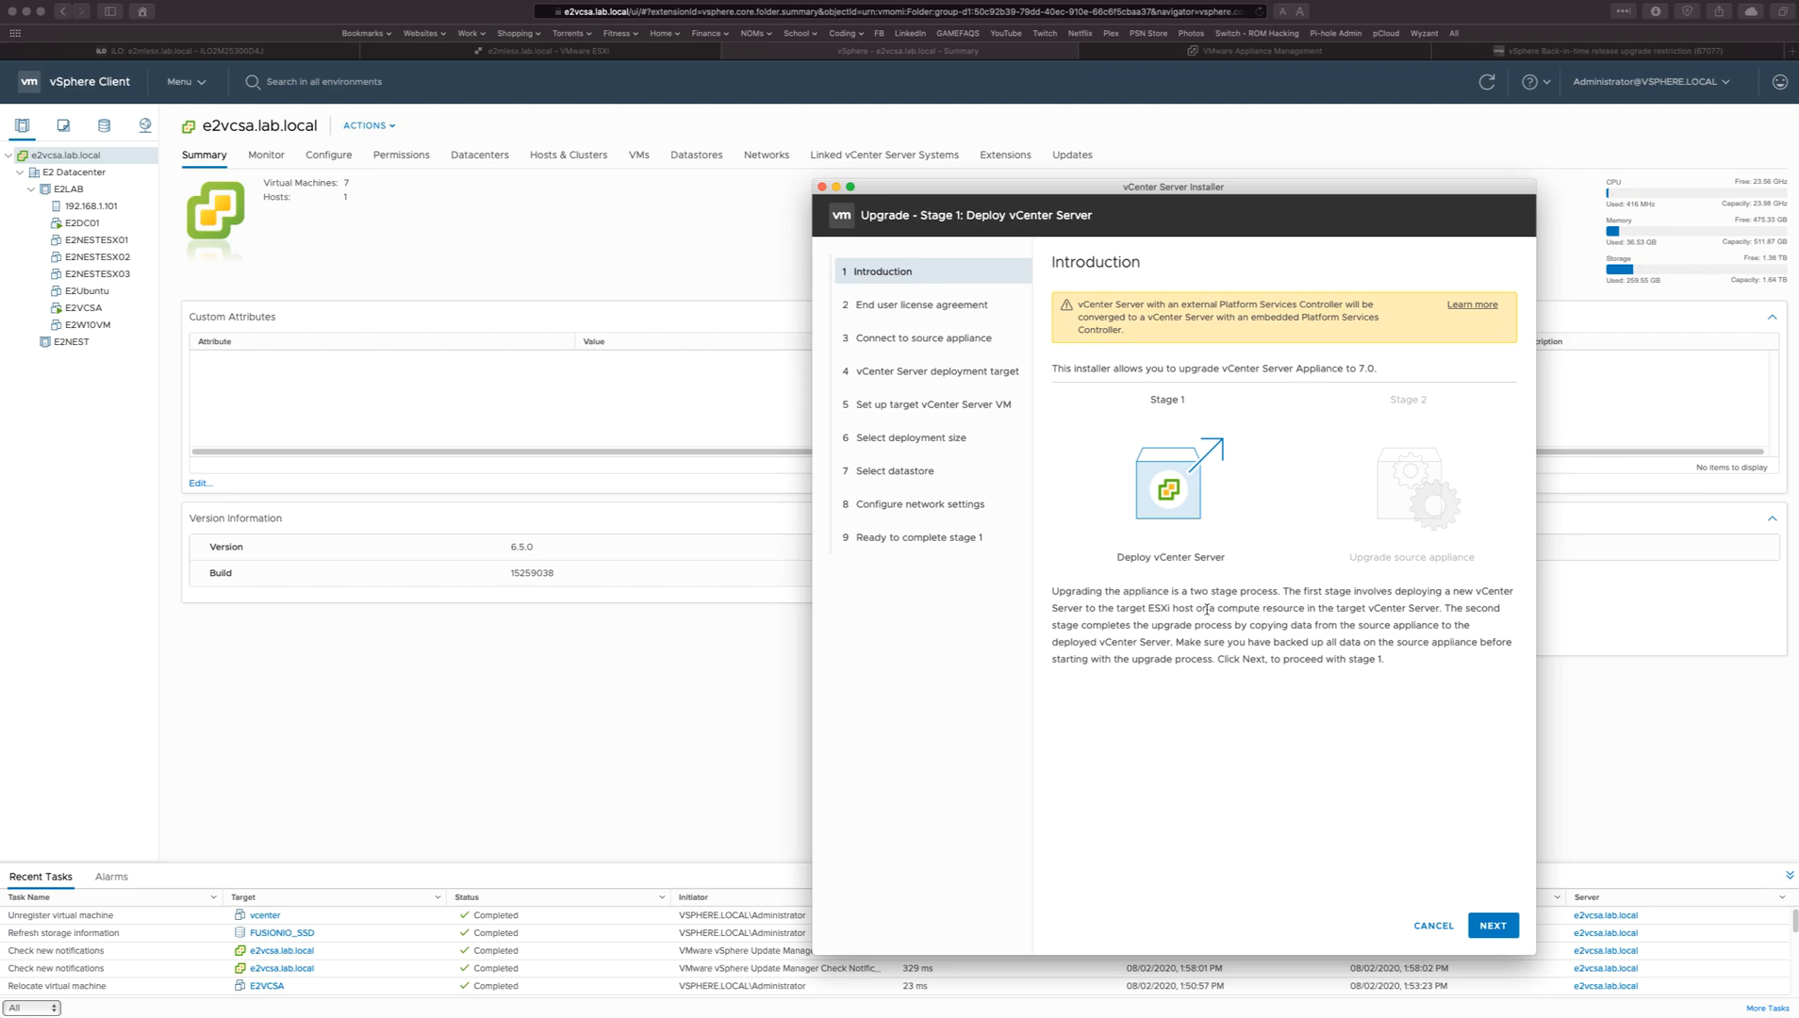
Continue past the stage 1 introduction, accept the license agreement terms and proceed to the source appliance connection.
{"action": "left_click", "coordinate": [1492, 925]}
{"action": "scroll", "coordinate": [1164, 451], "scroll_direction": "down", "scroll_amount": 10}
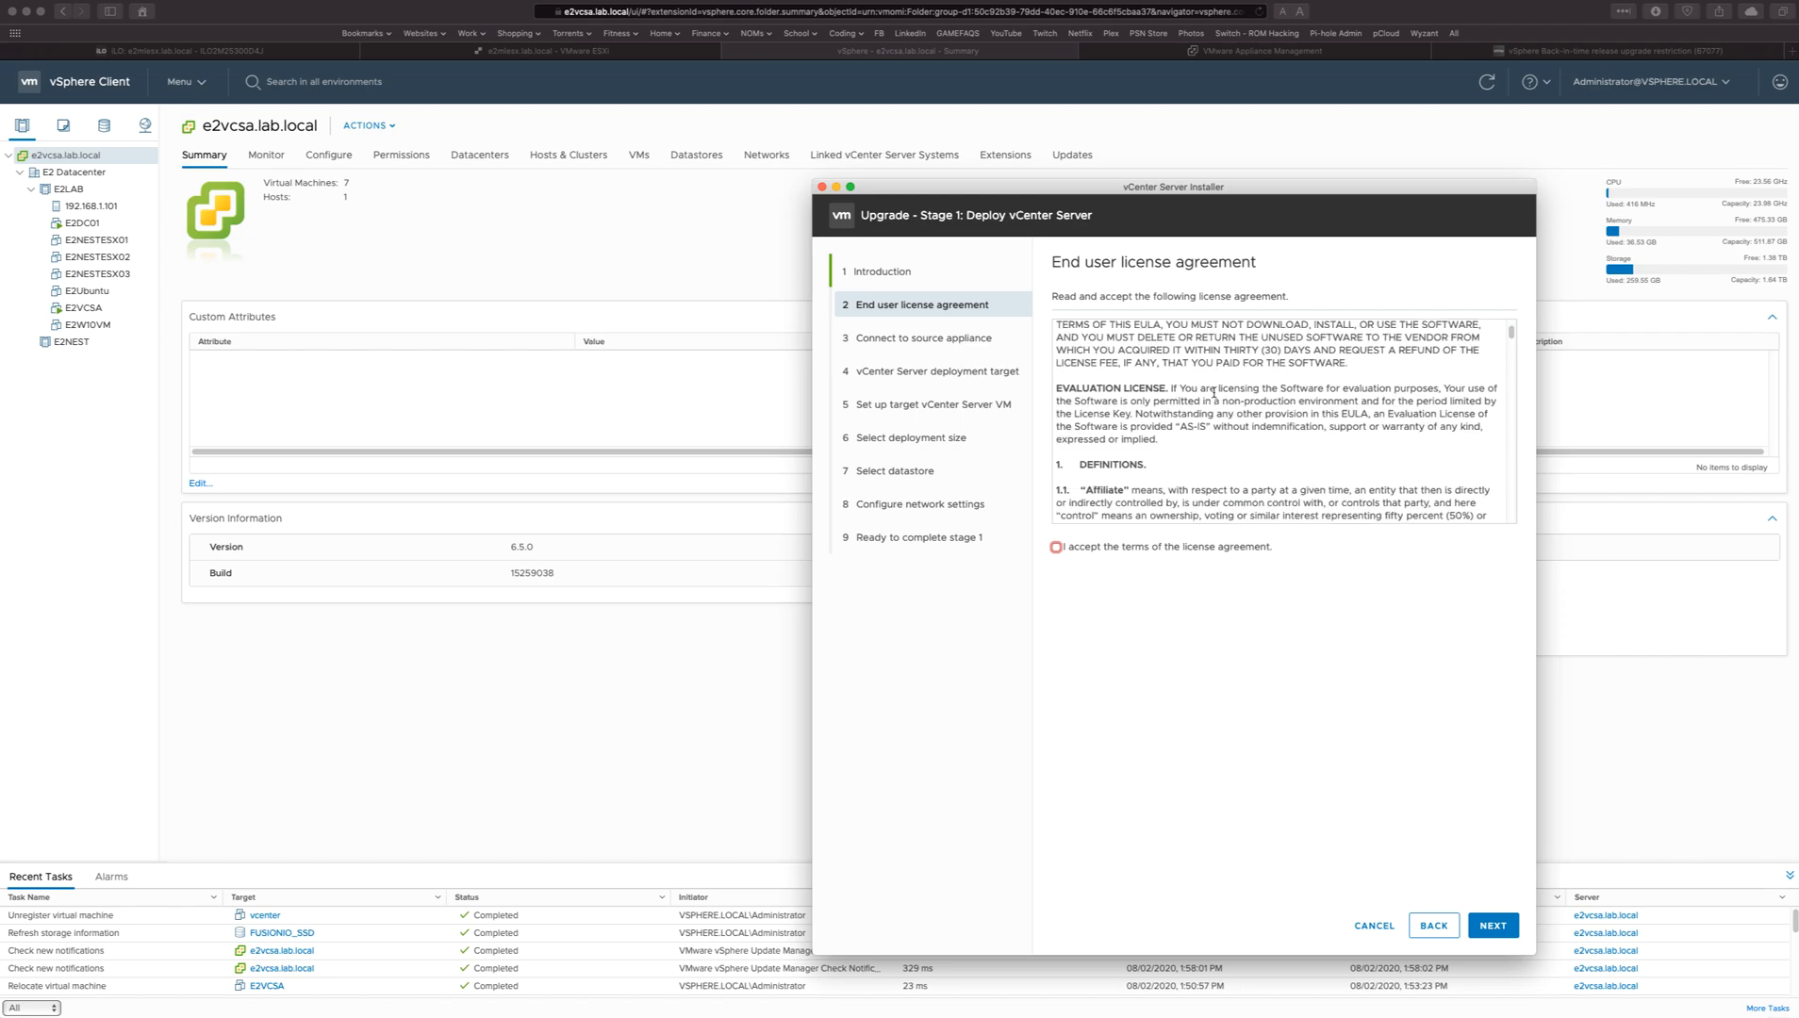
{"action": "left_click", "coordinate": [1102, 549]}
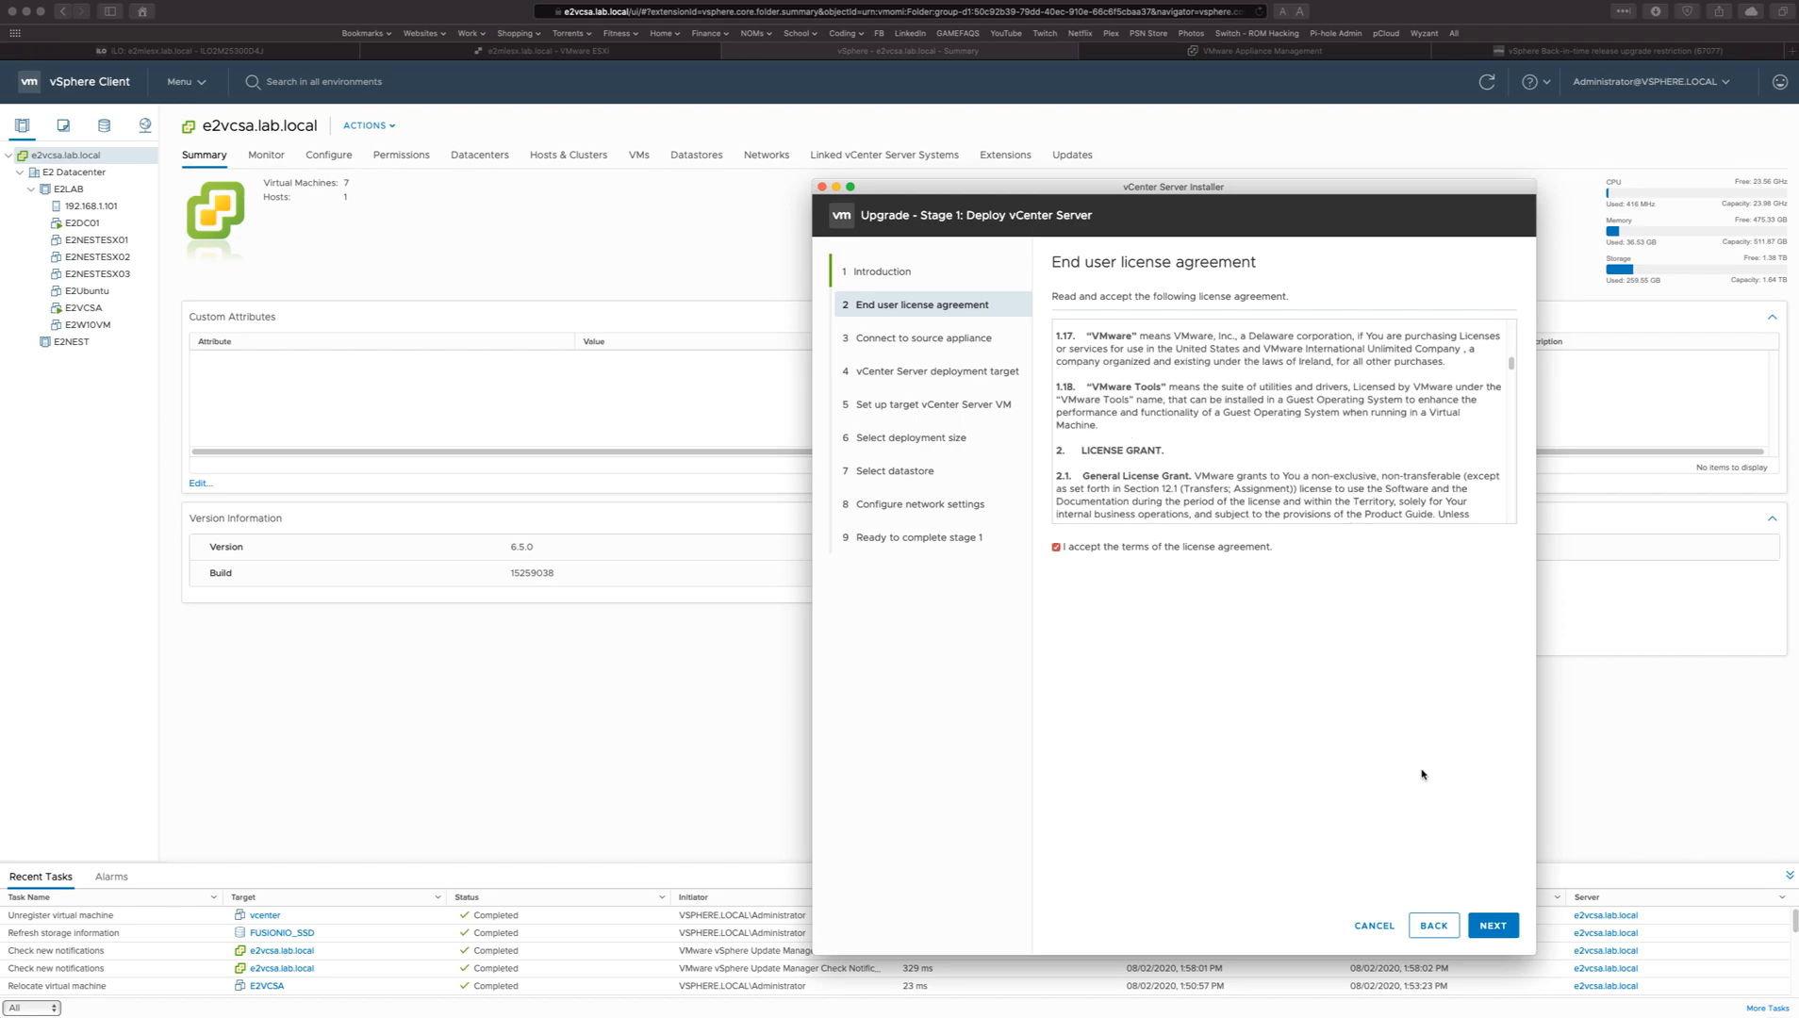
{"action": "left_click", "coordinate": [1489, 922]}
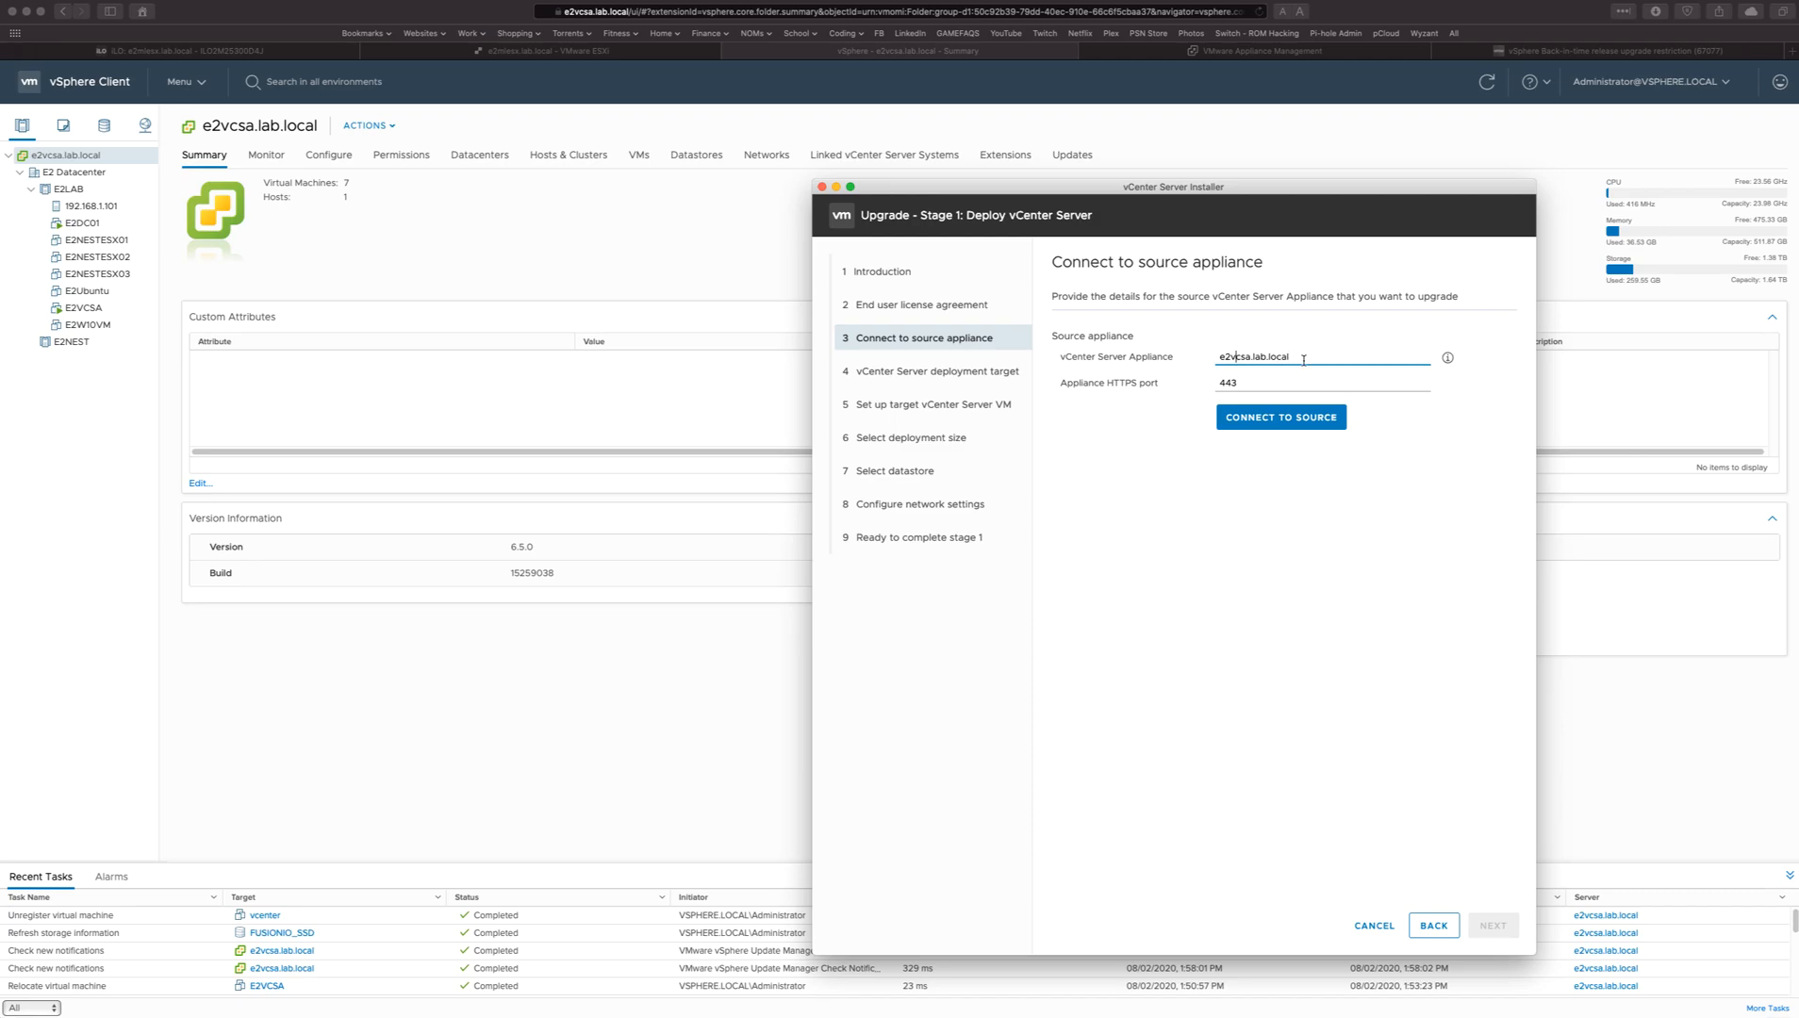
Connect to source appliance e2vcsa.lab.local on HTTPS port 443 and enter the SSO password and the appliance root password.
{"action": "left_click", "coordinate": [1284, 436]}
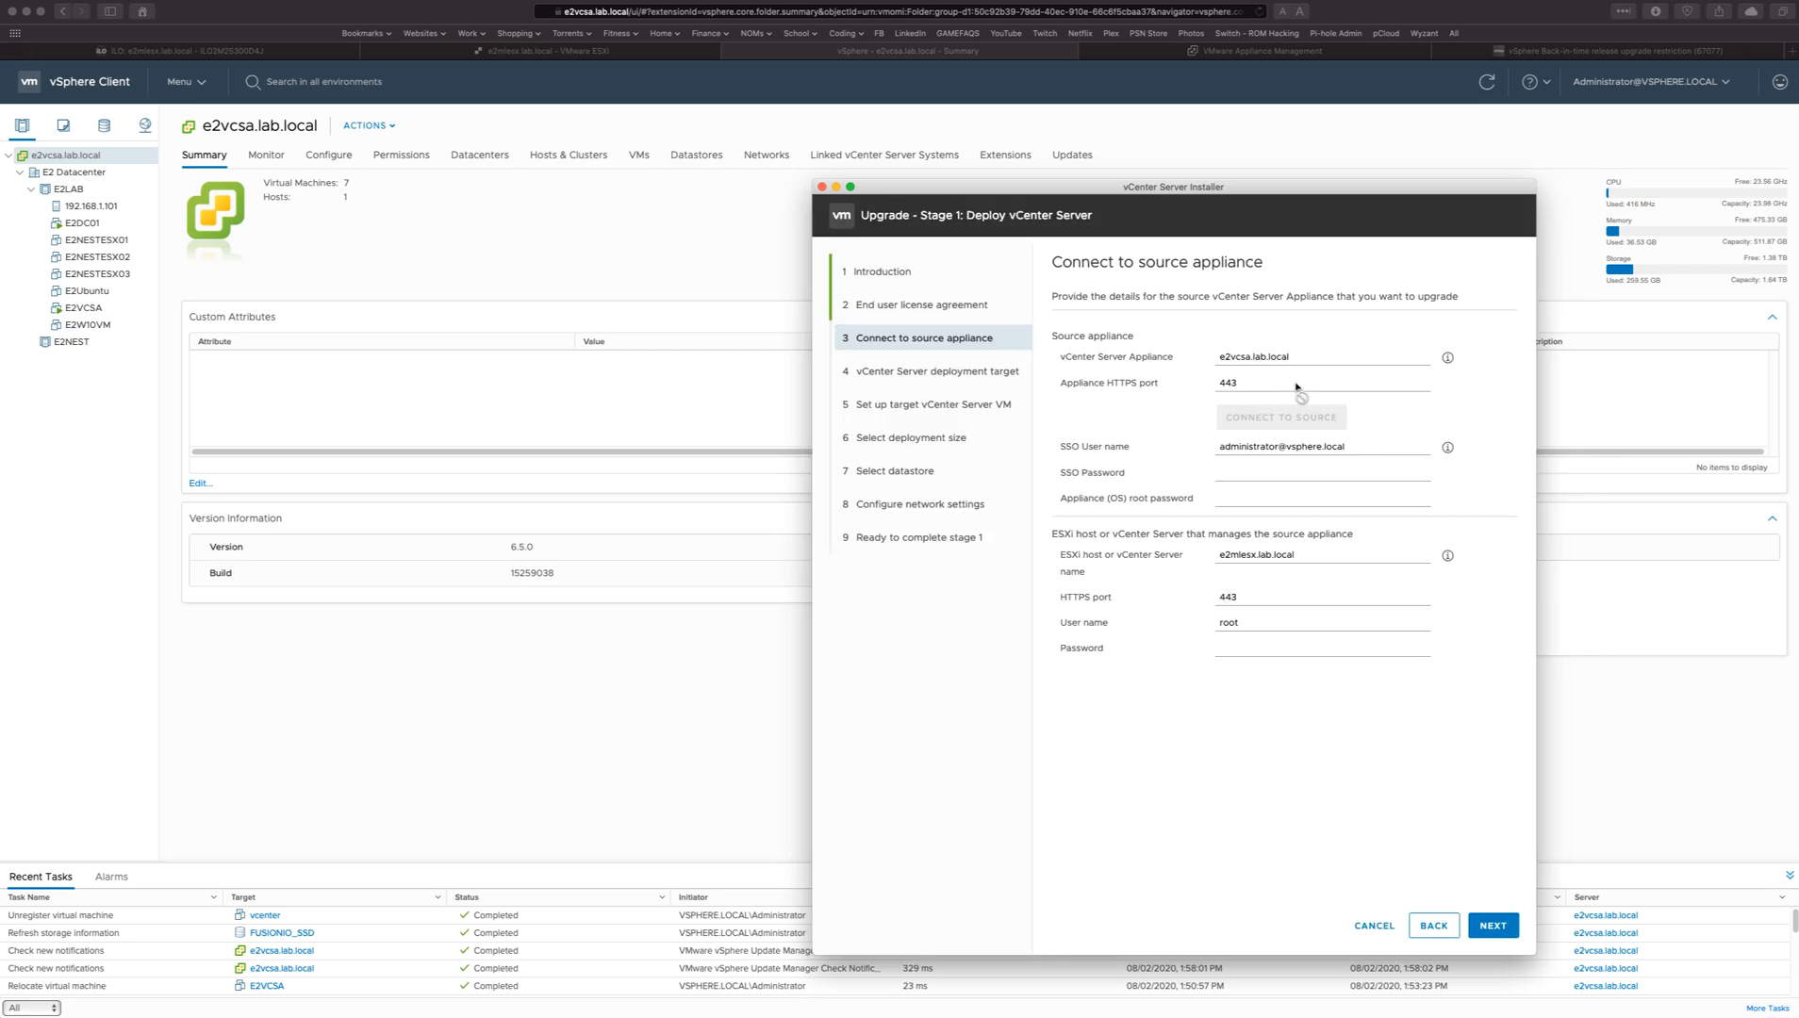
{"action": "left_click", "coordinate": [1312, 475]}
{"action": "type", "text": "•••••••••••"}
{"action": "key", "text": "Tab"}
{"action": "type", "text": "•••••"}
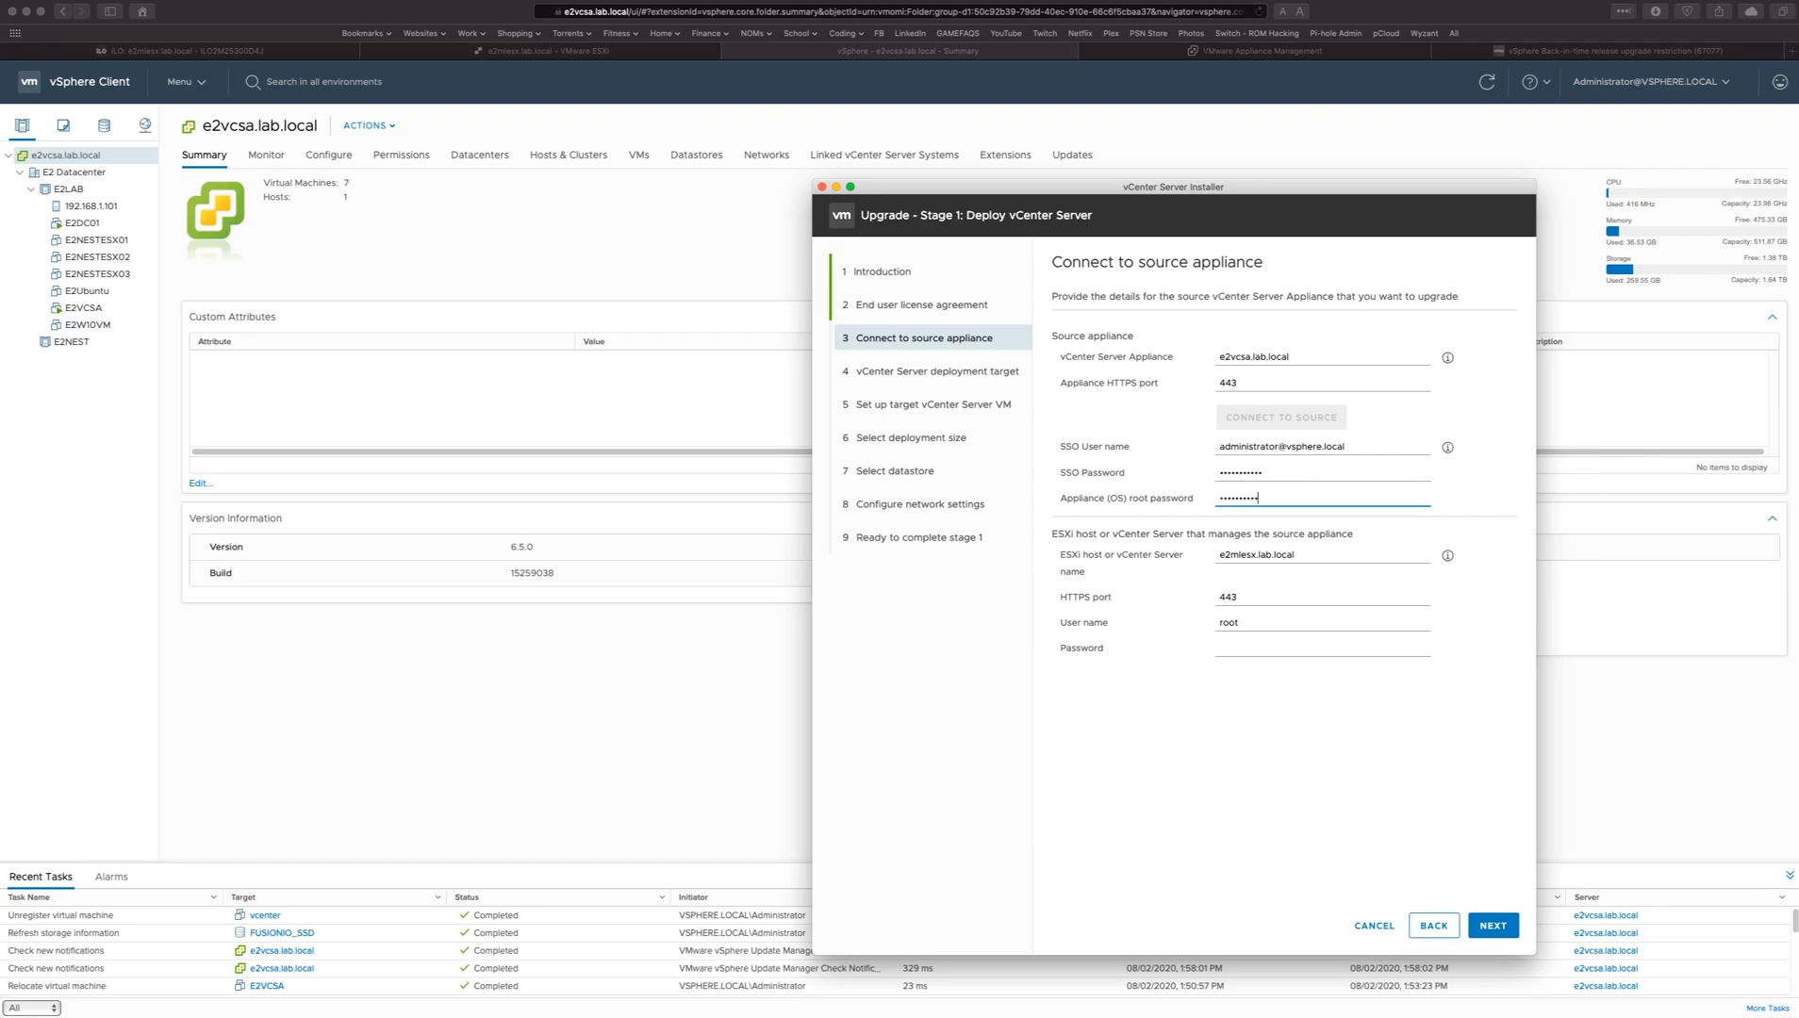
Enter the root password for managing ESXi host e2mlesx.lab.local, submit the source details and accept the certificate warning.
{"action": "left_click", "coordinate": [1348, 551]}
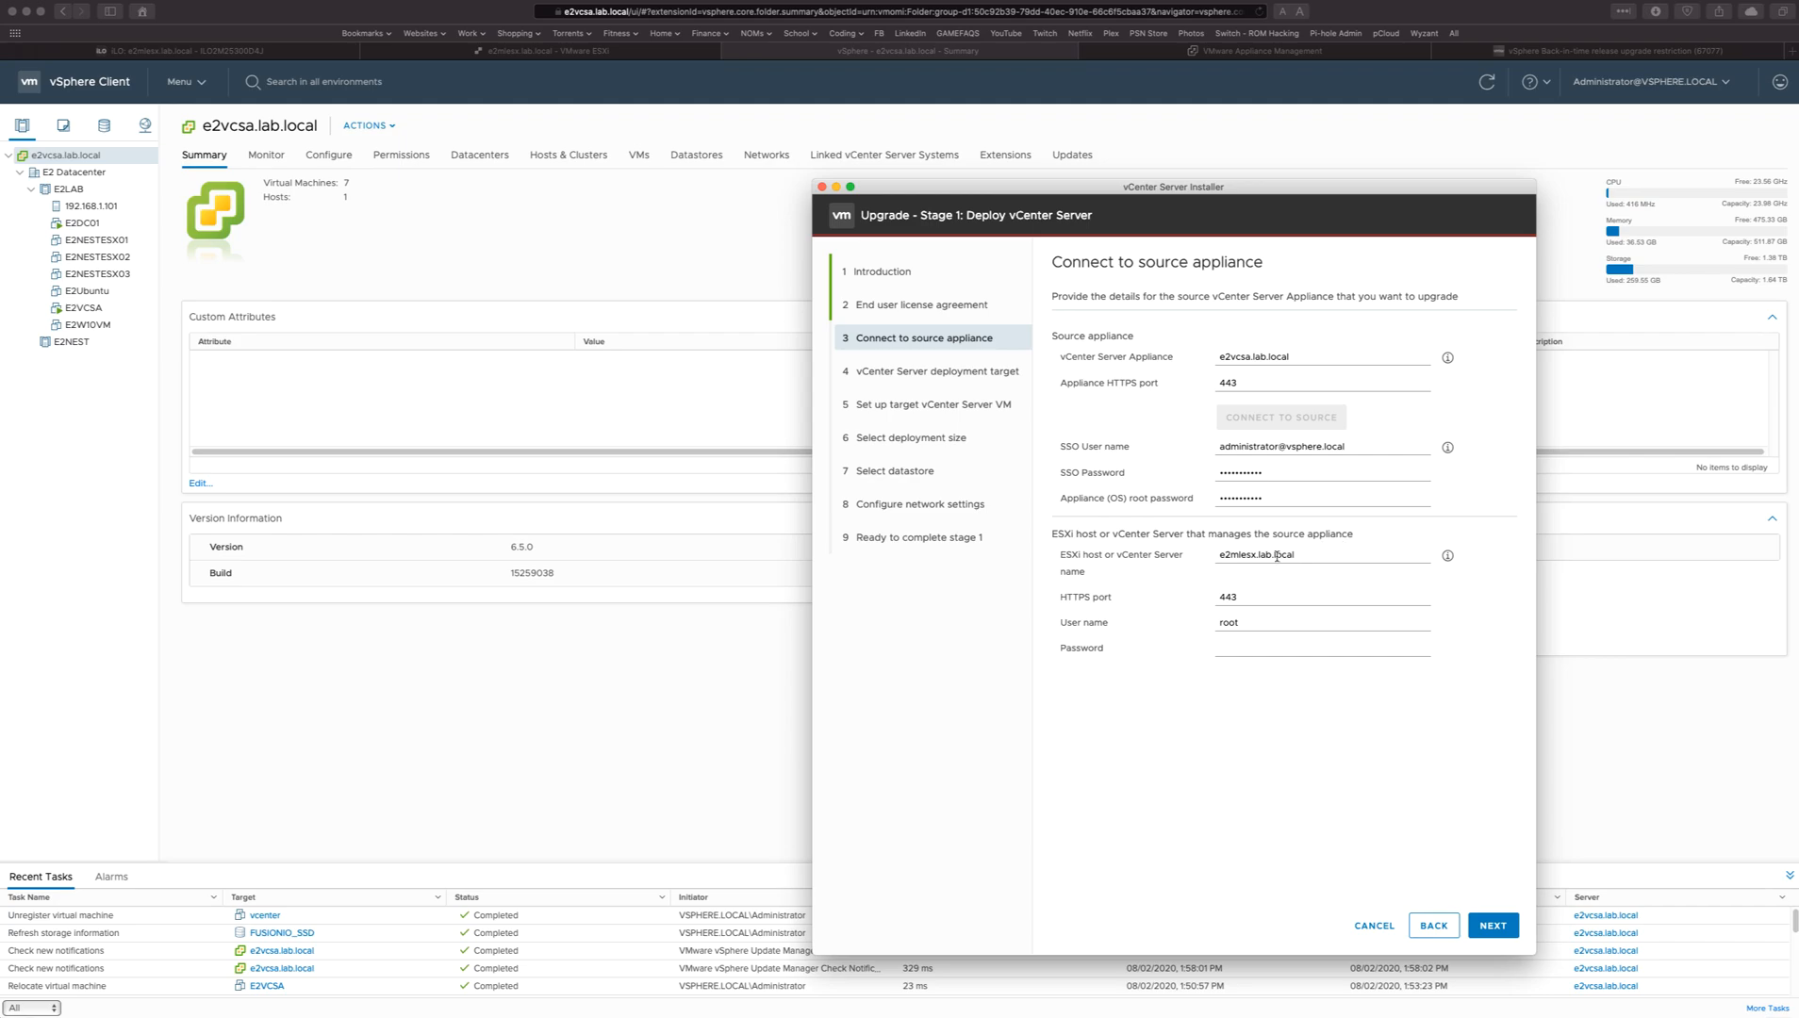
{"action": "left_click_drag", "start_coordinate": [1307, 556], "coordinate": [1218, 554]}
{"action": "left_click", "coordinate": [1222, 554]}
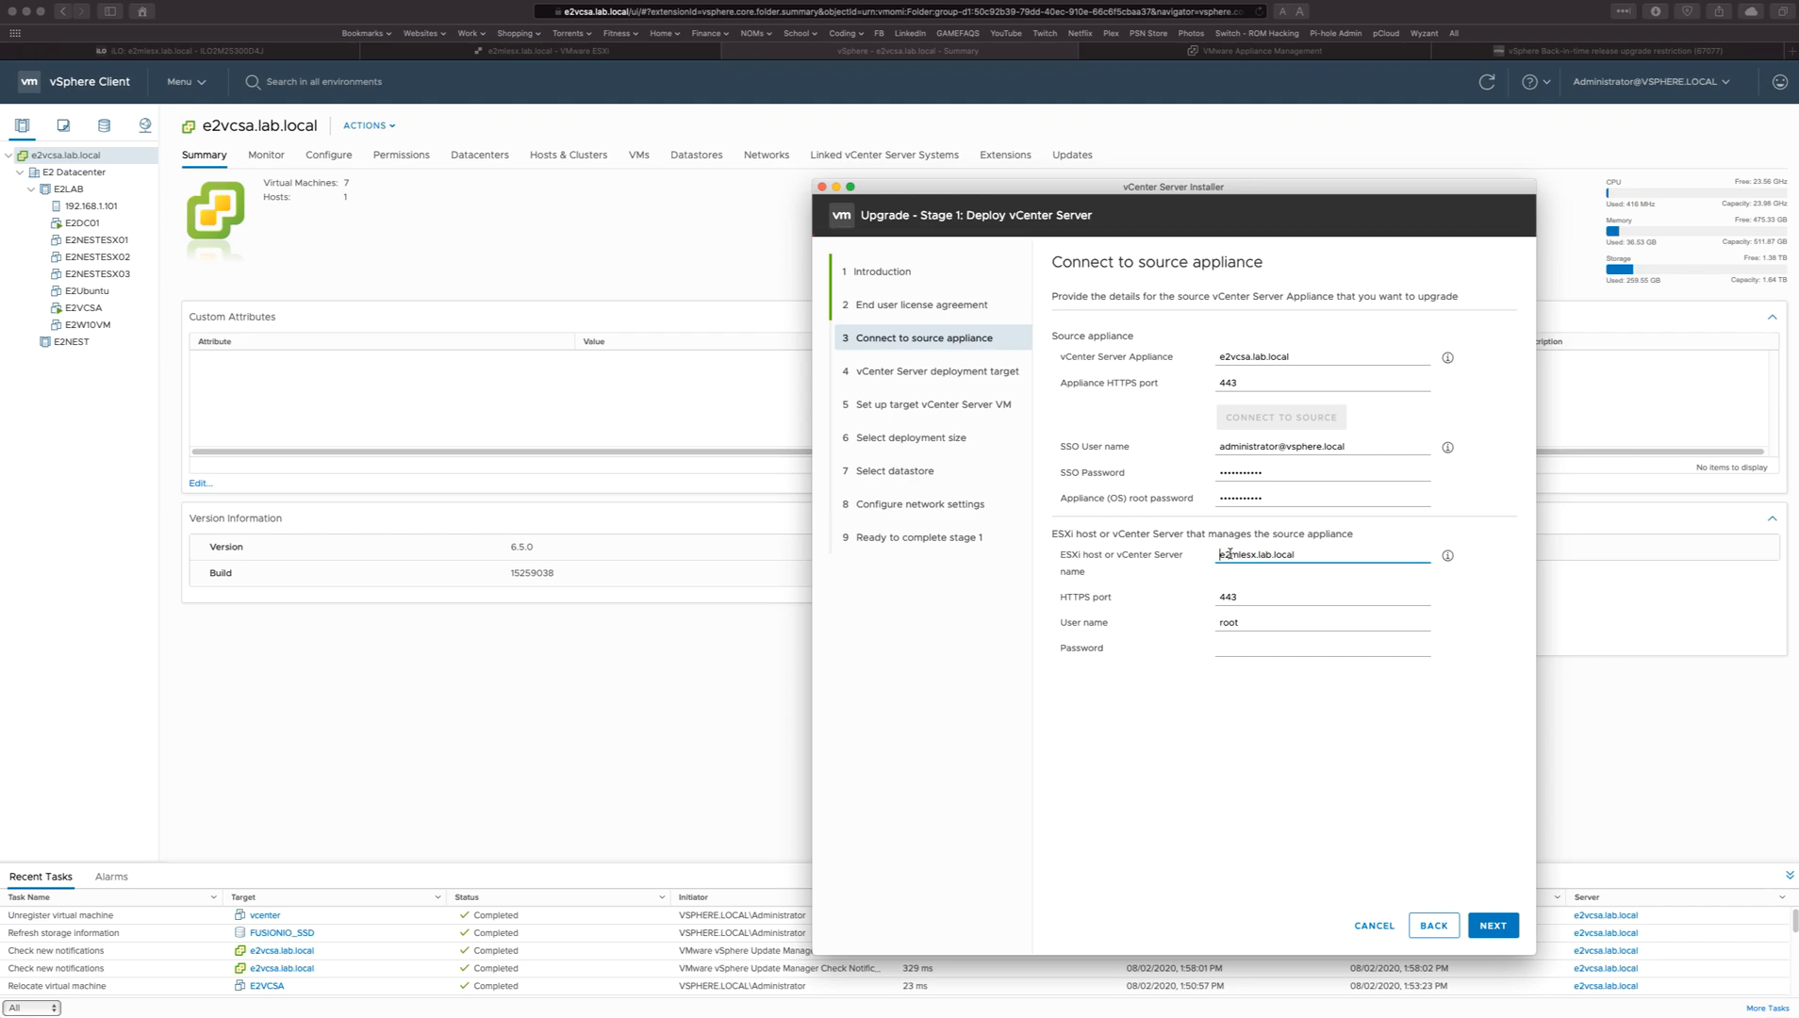
{"action": "left_click", "coordinate": [1242, 600]}
{"action": "left_click", "coordinate": [1251, 645]}
{"action": "type", "text": "•••••••••"}
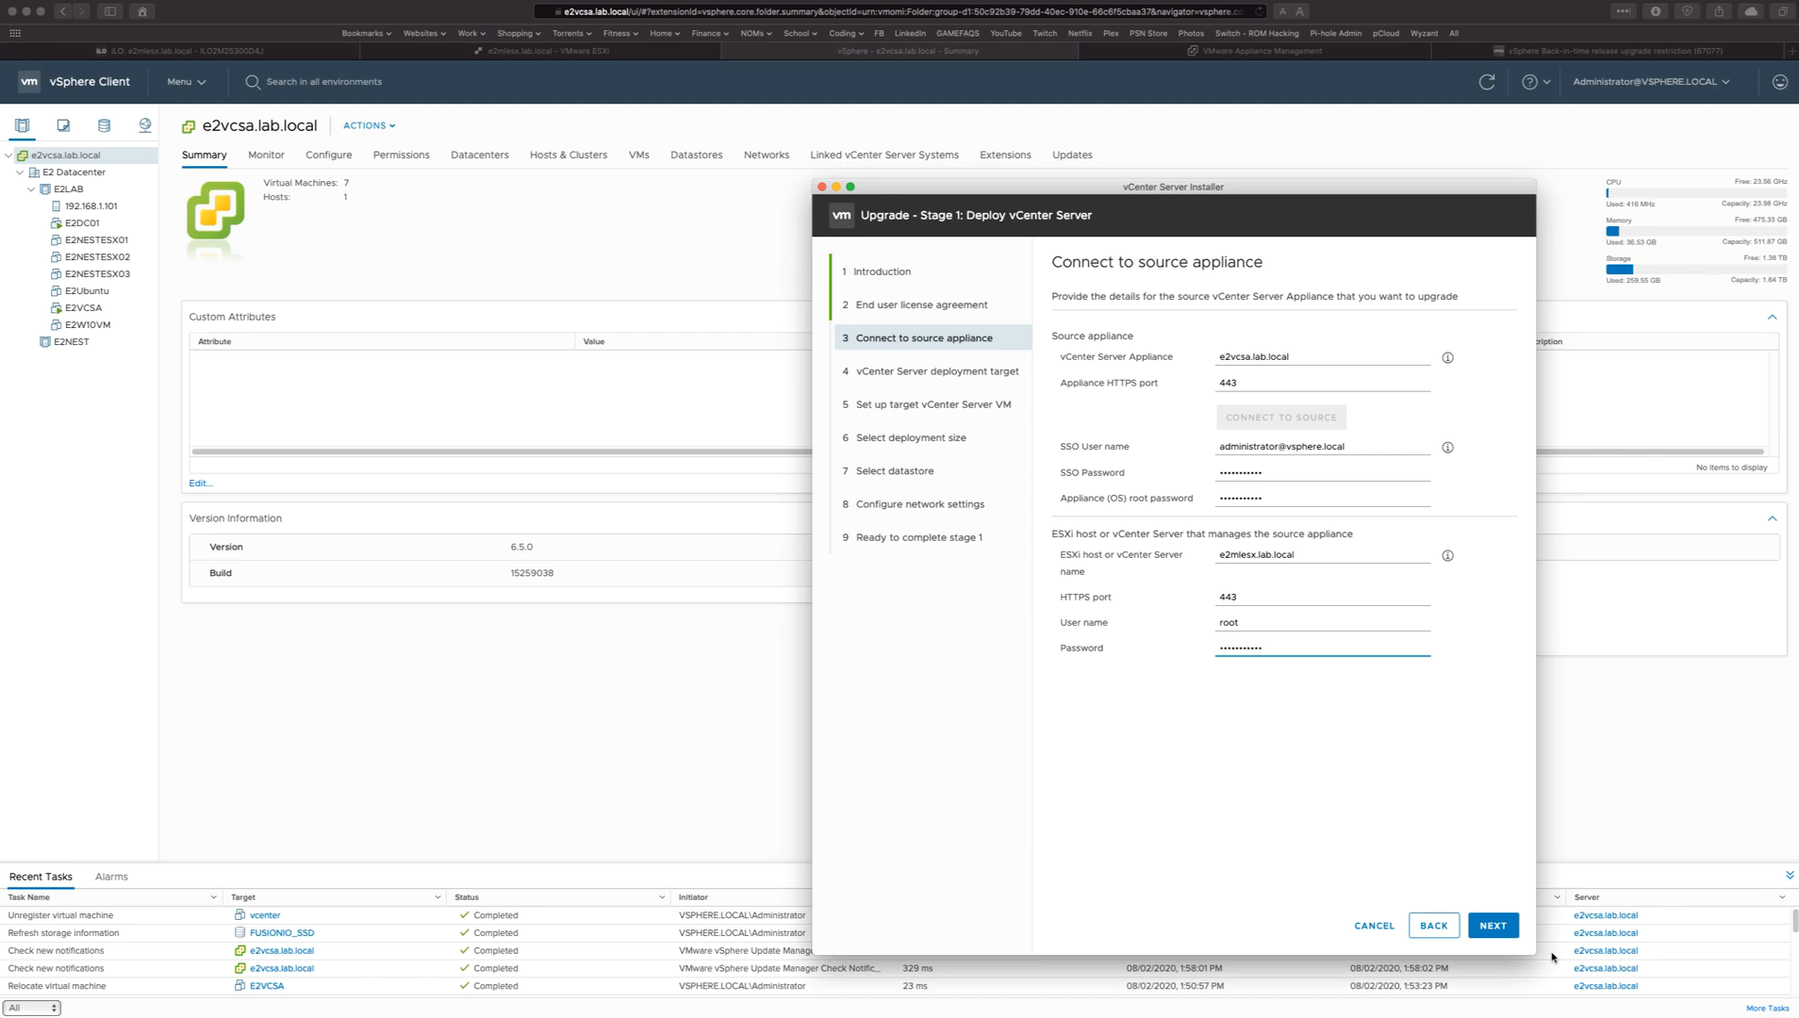
{"action": "left_click", "coordinate": [1507, 928]}
{"action": "left_click", "coordinate": [1323, 720]}
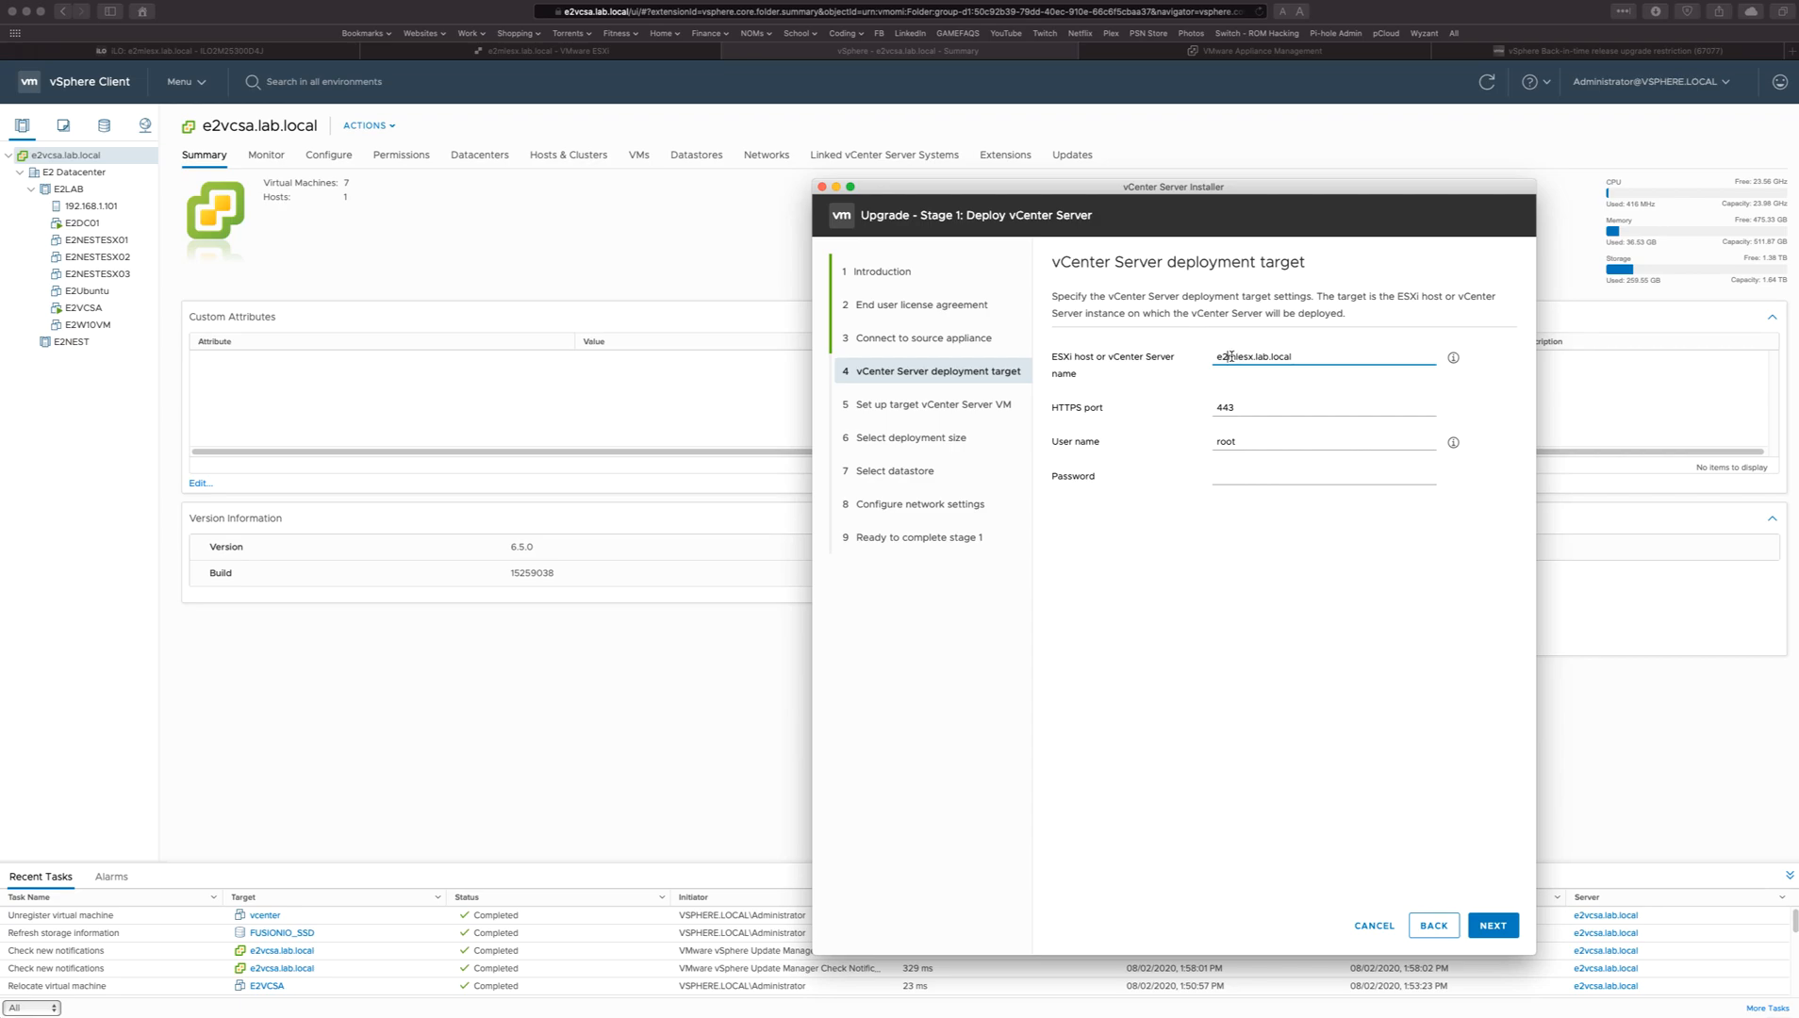
Set e2mlesx.lab.local as the deployment target with user root, enter its password and accept the certificate warning.
{"action": "left_click", "coordinate": [1308, 359]}
{"action": "left_click", "coordinate": [1263, 476]}
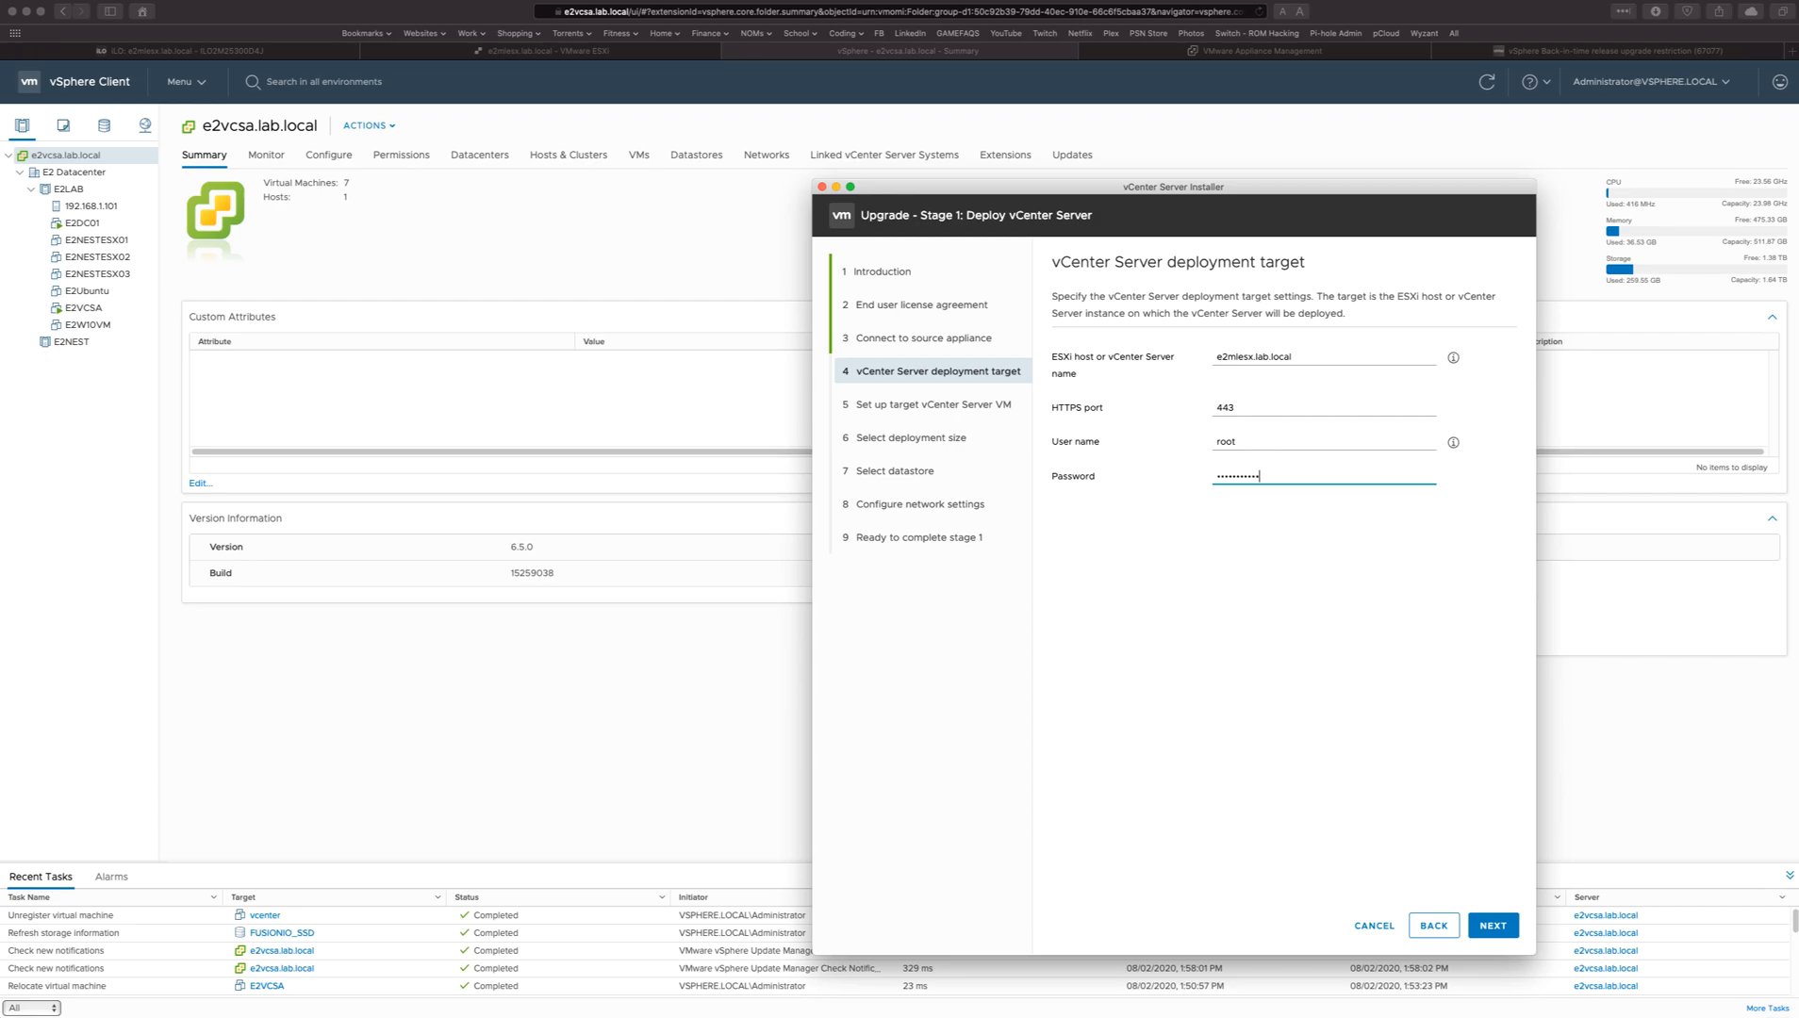
{"action": "left_click", "coordinate": [1492, 924]}
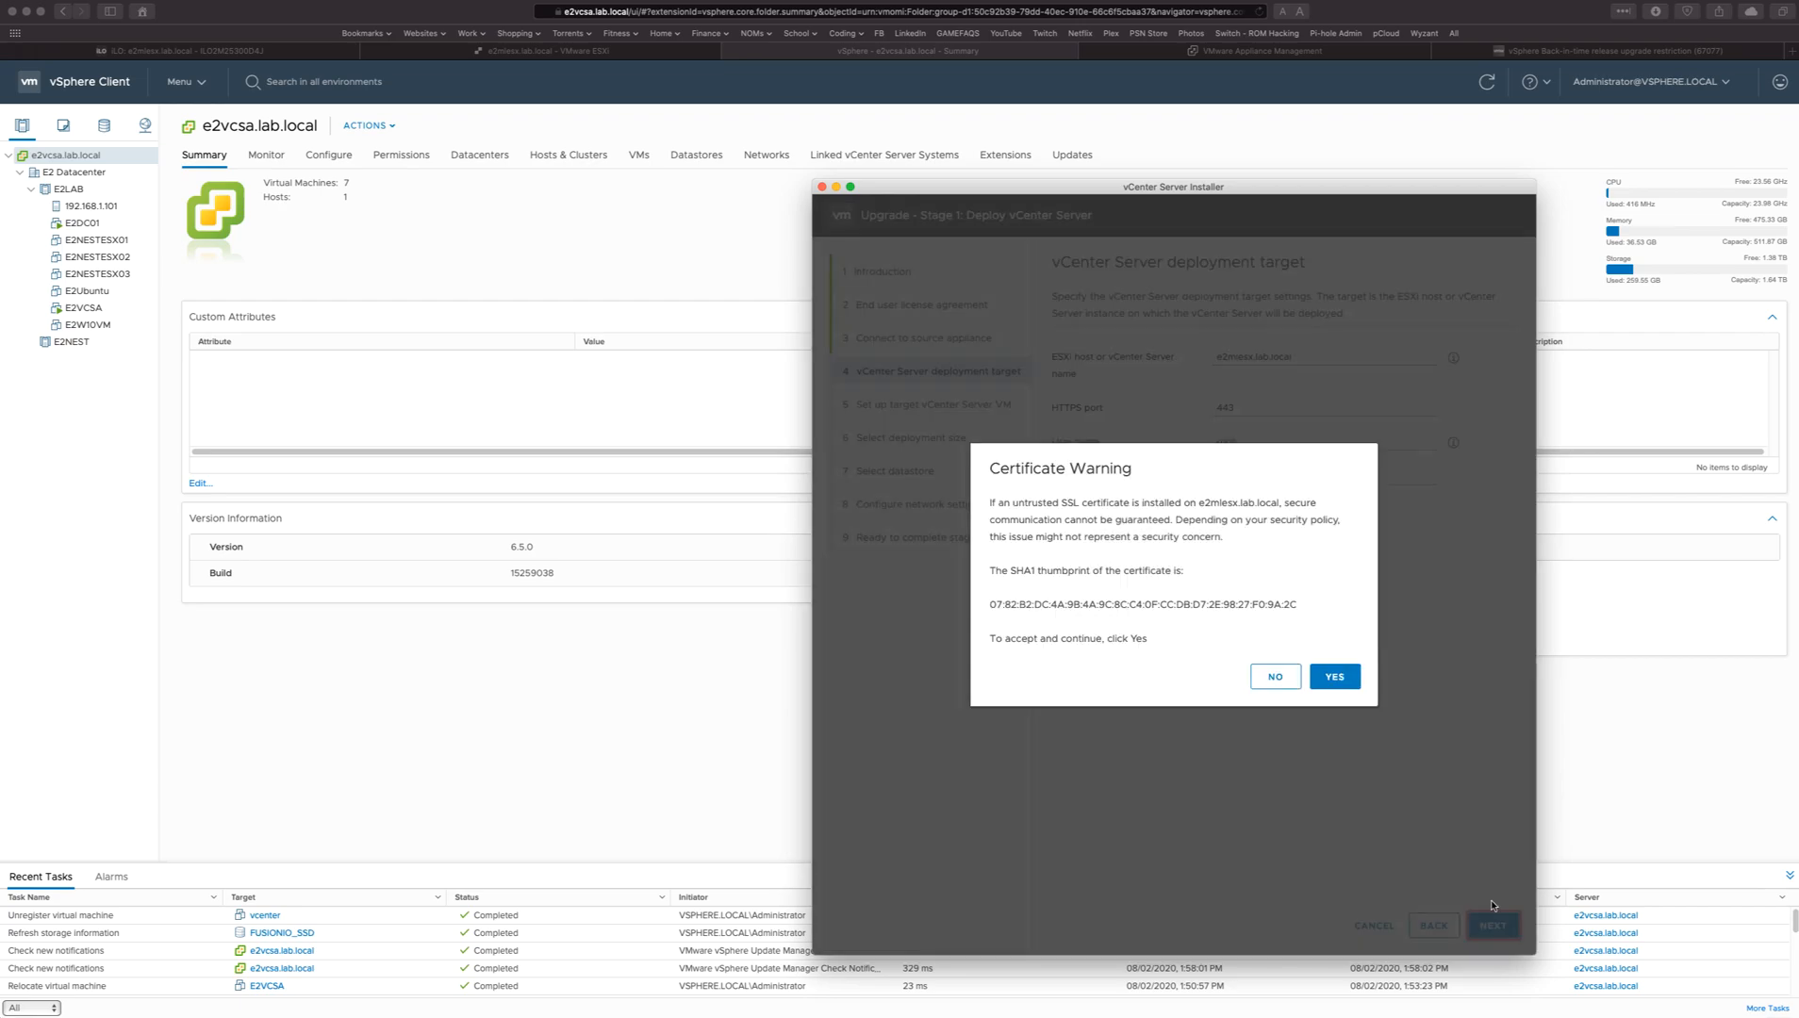
{"action": "left_click", "coordinate": [1324, 679]}
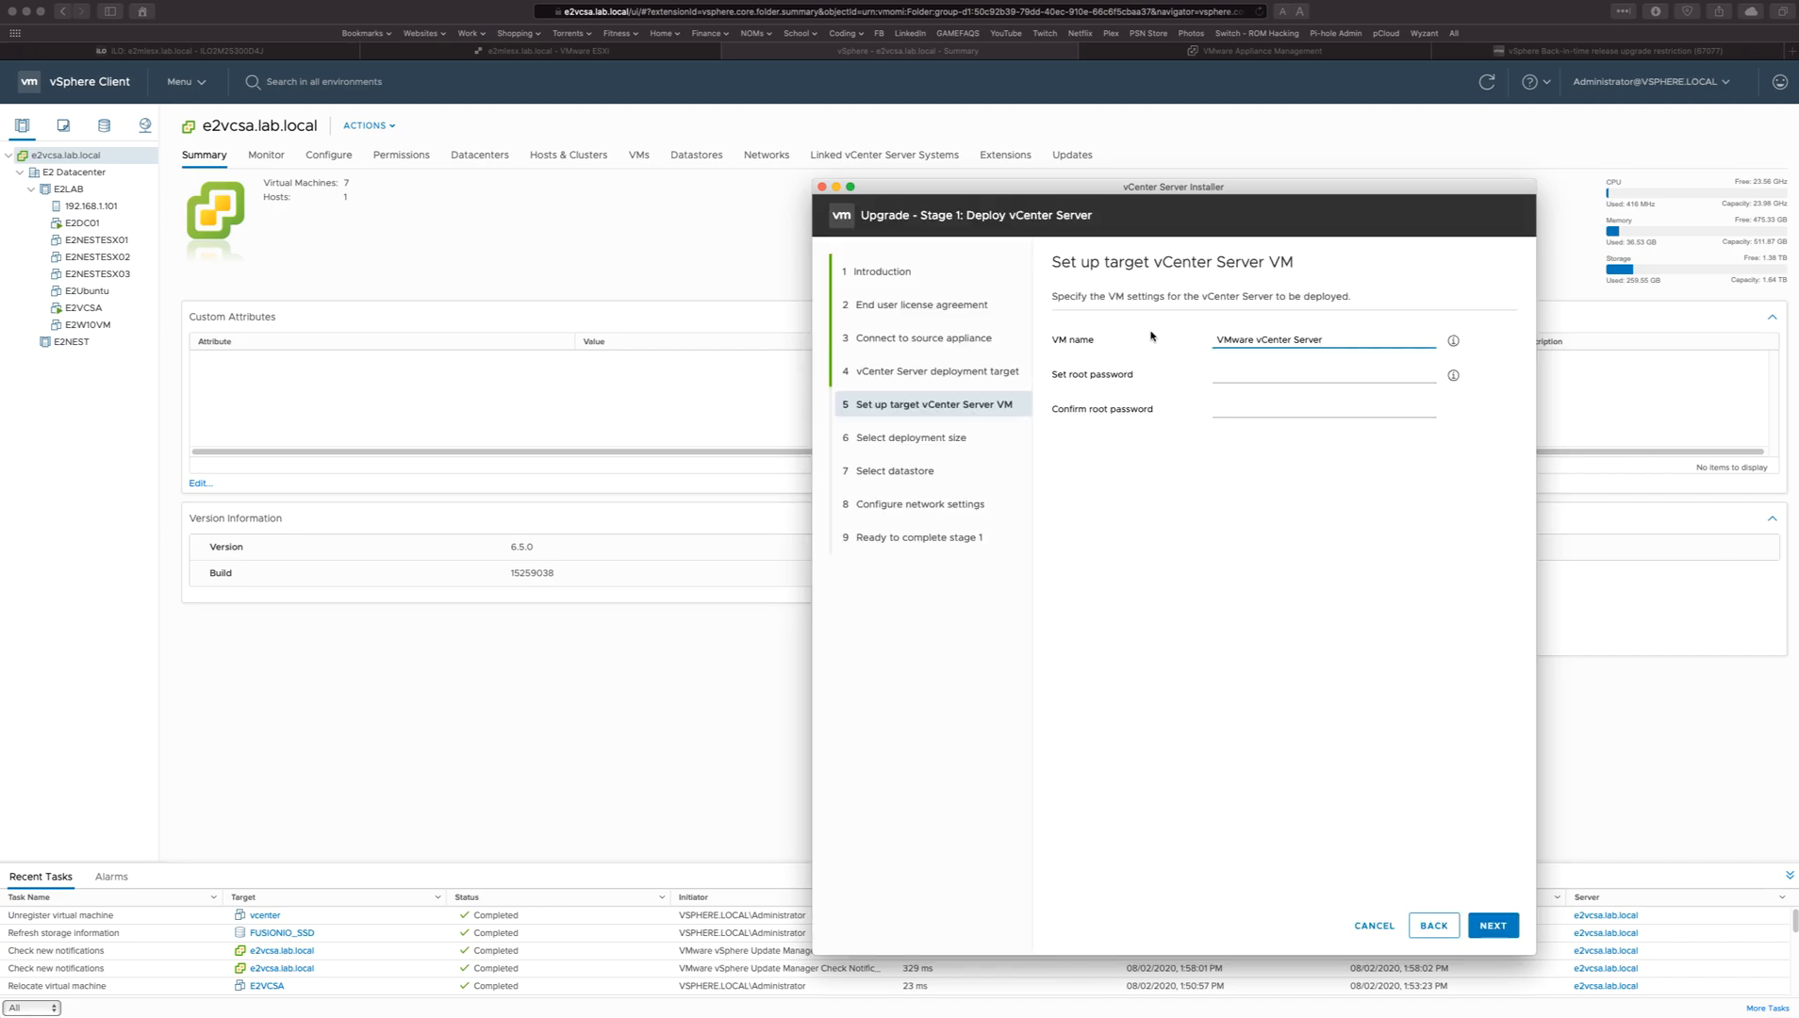
Name the target VM vcenter, set its root password and confirm that password.
{"action": "left_click_drag", "start_coordinate": [1333, 340], "coordinate": [827, 308]}
{"action": "type", "text": "vcenter"}
{"action": "key", "text": "Tab"}
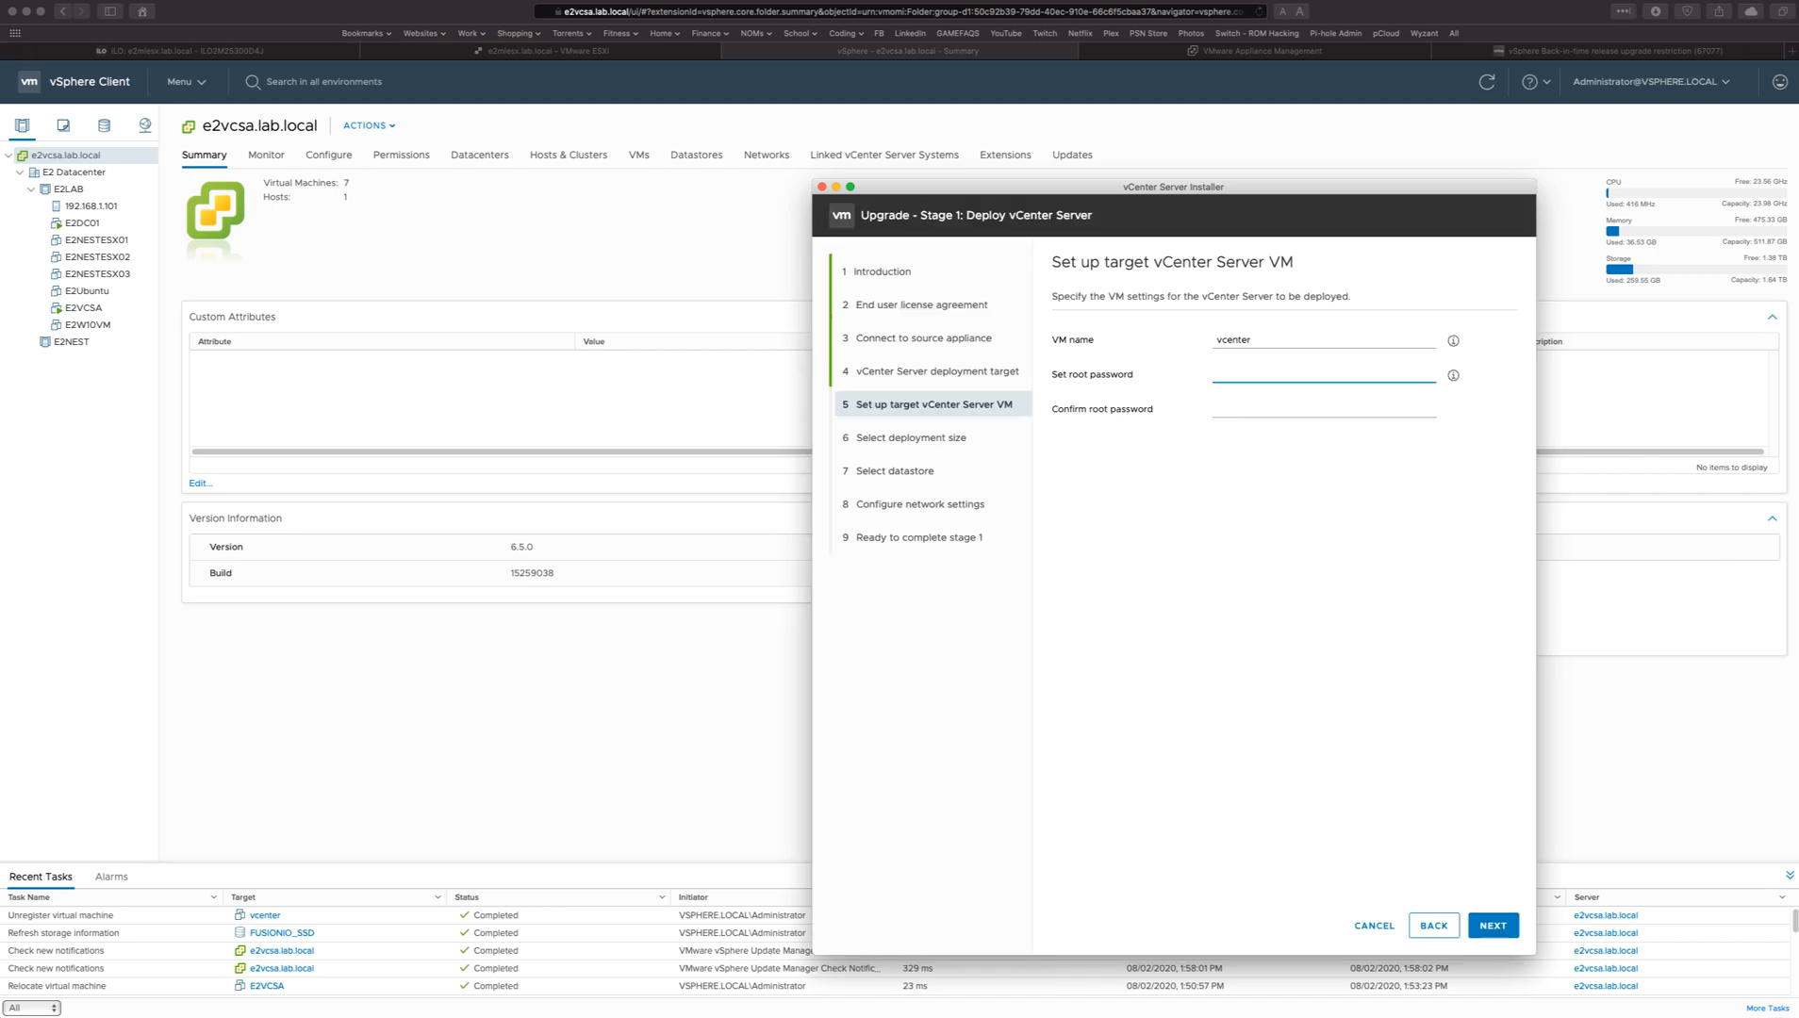
{"action": "type", "text": "VMw•••••••"}
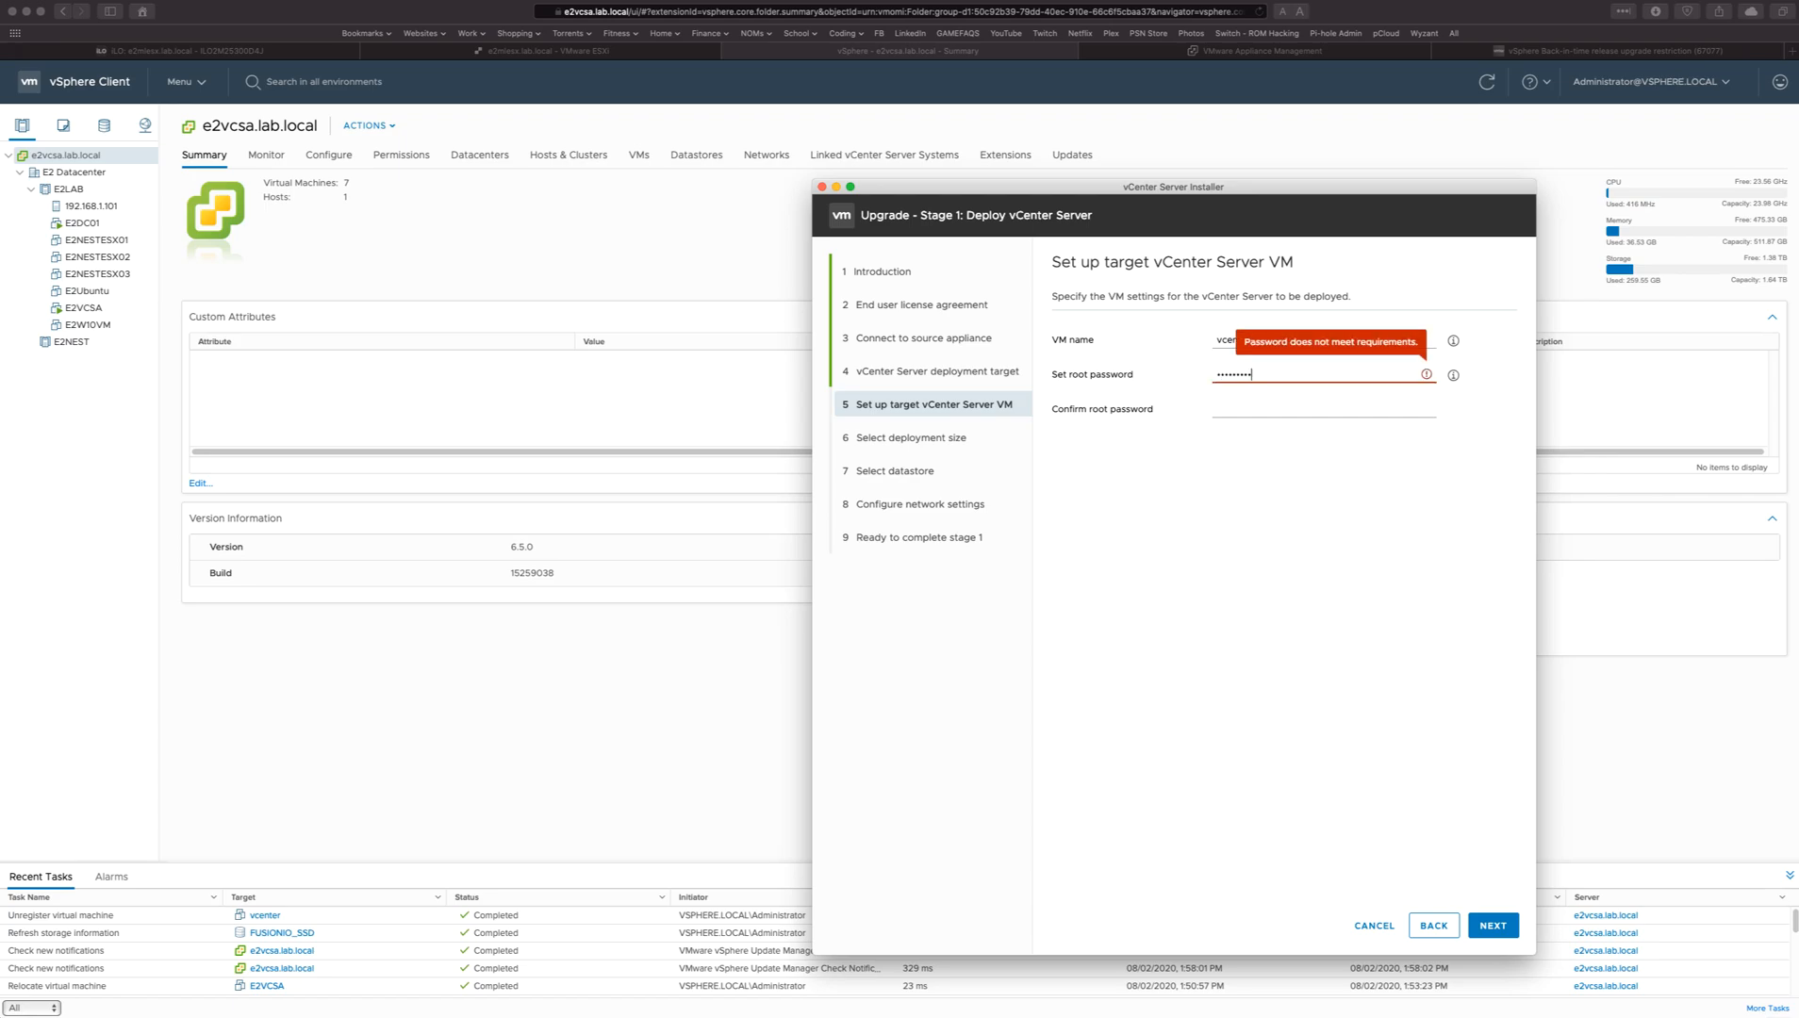
{"action": "key", "text": "Tab"}
{"action": "type", "text": "•••••"}
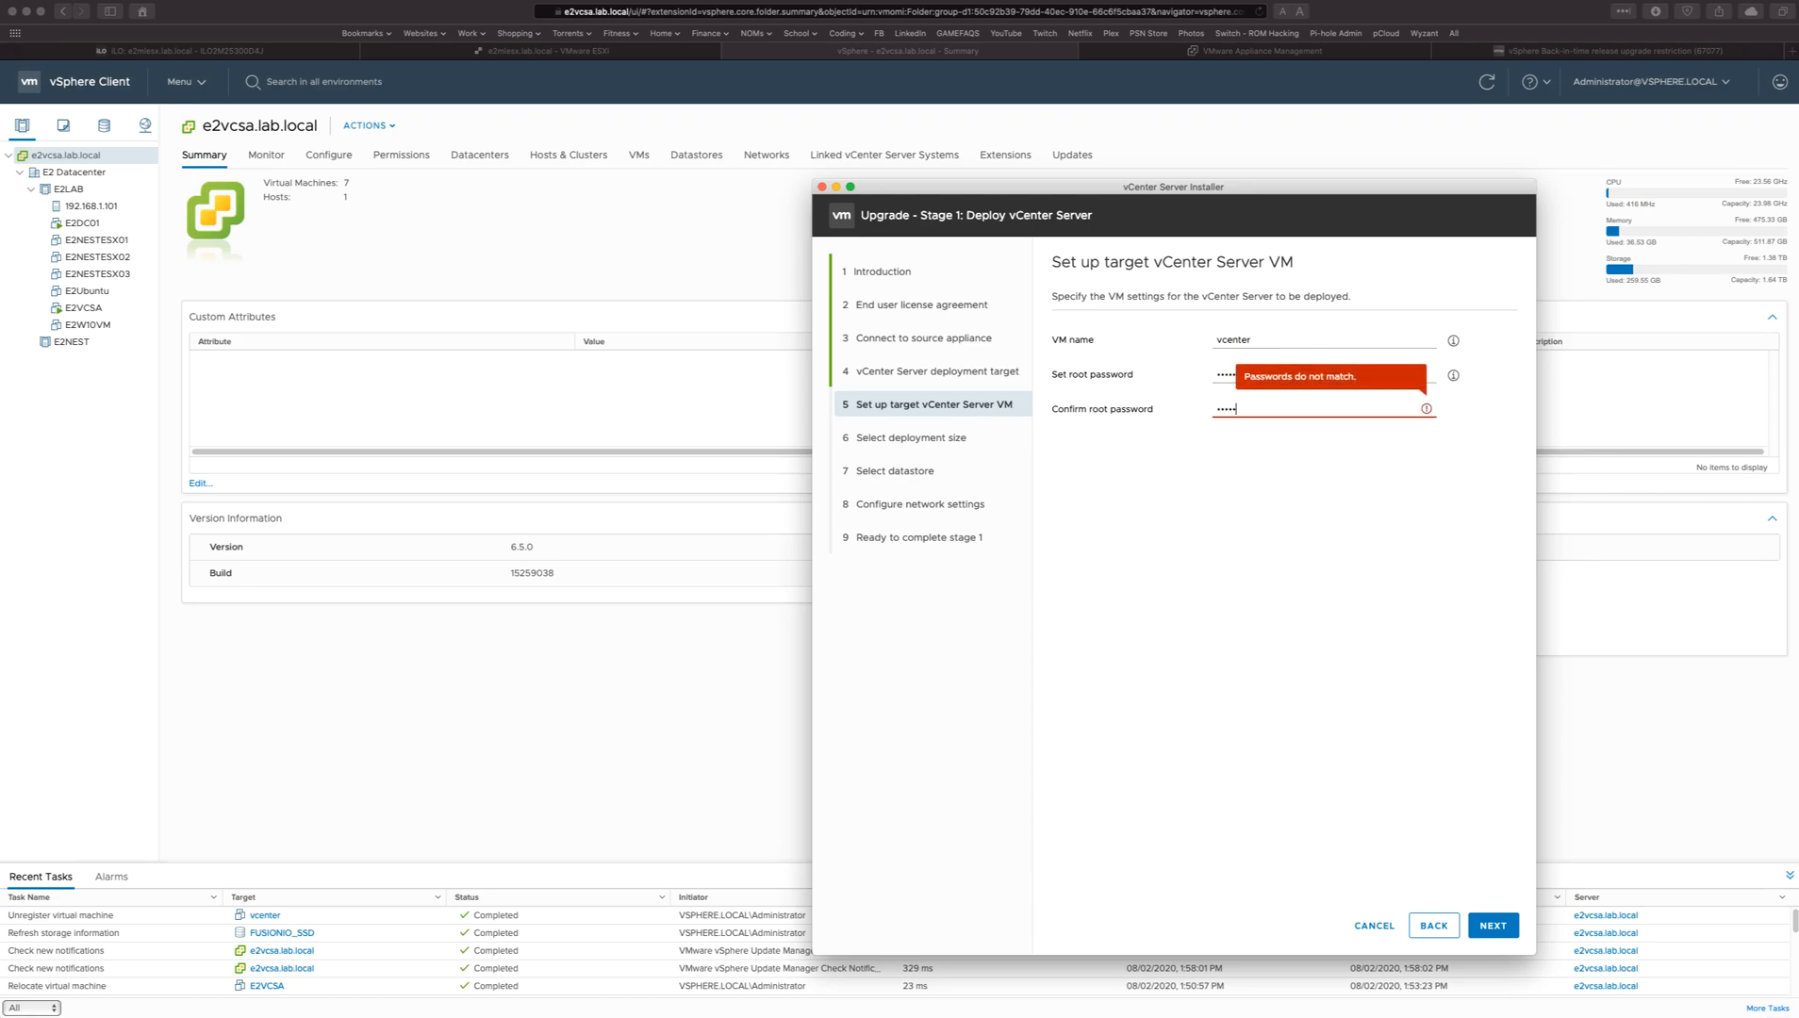
{"action": "type", "text": "••••••"}
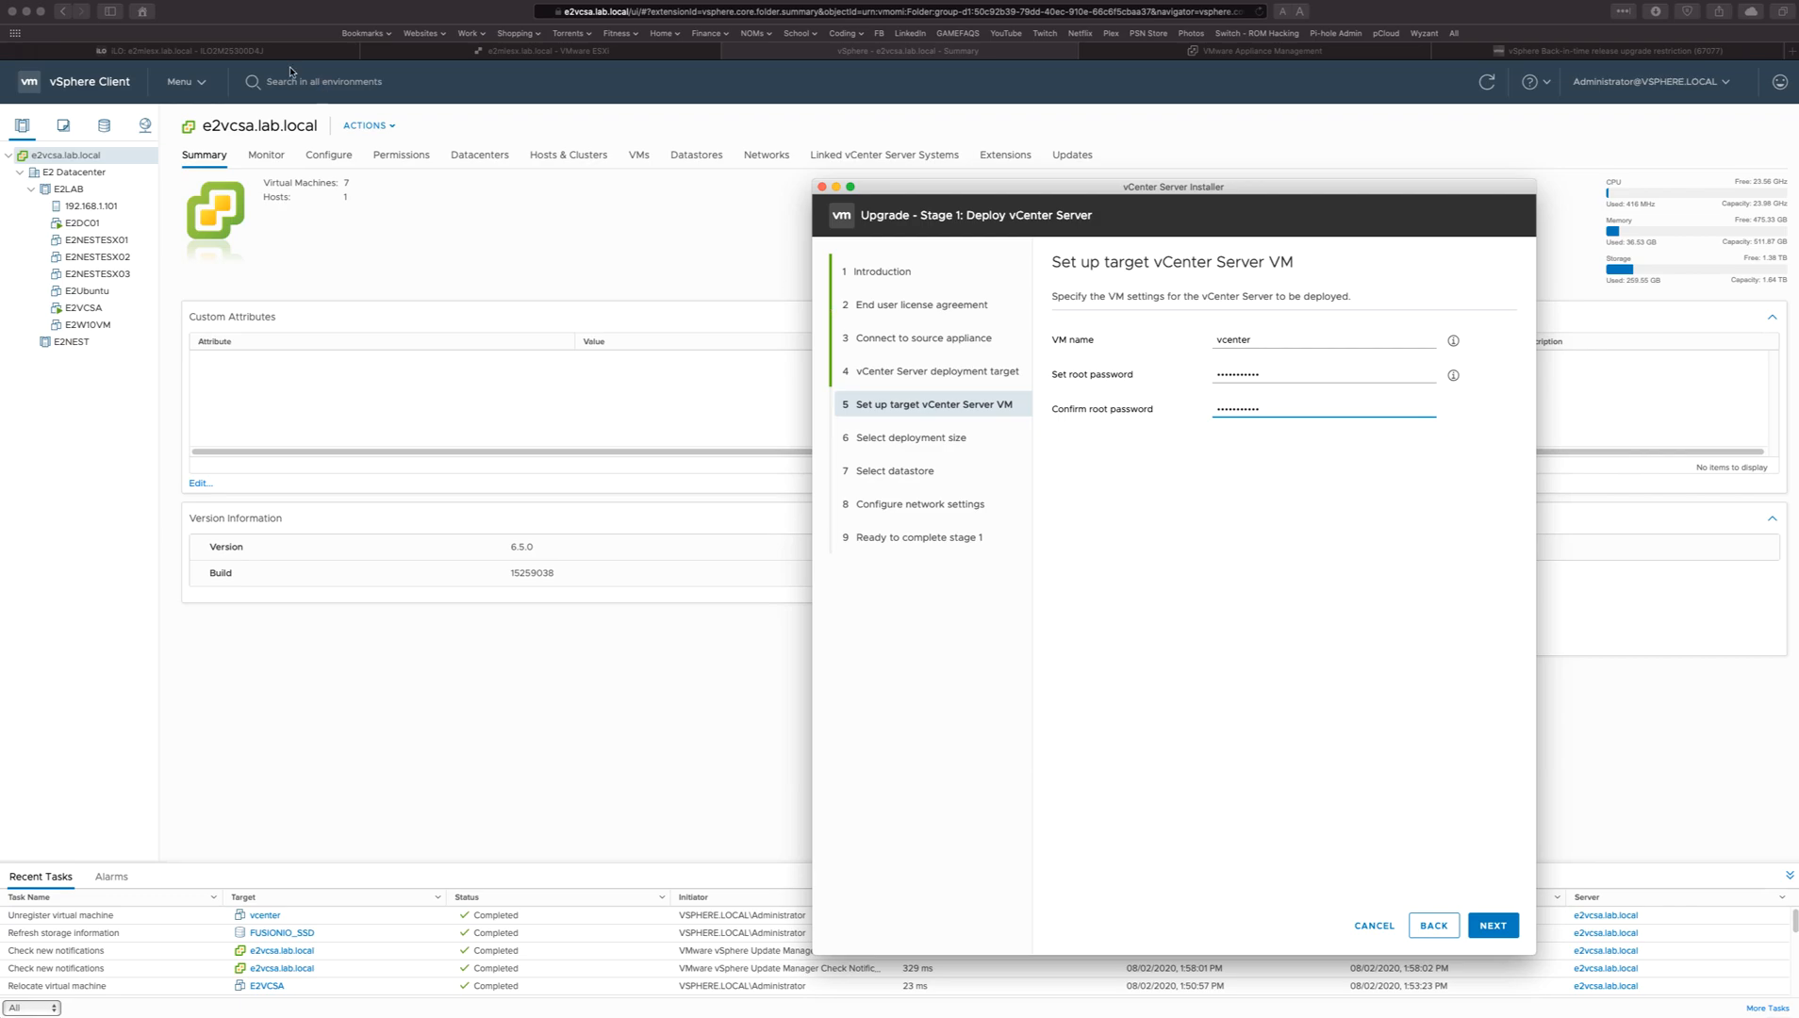
Check the existing vCenter's host name in the vSphere Client, return to the installer and submit the target VM settings.
{"action": "left_click", "coordinate": [201, 123]}
{"action": "left_click_drag", "start_coordinate": [204, 123], "coordinate": [321, 126]}
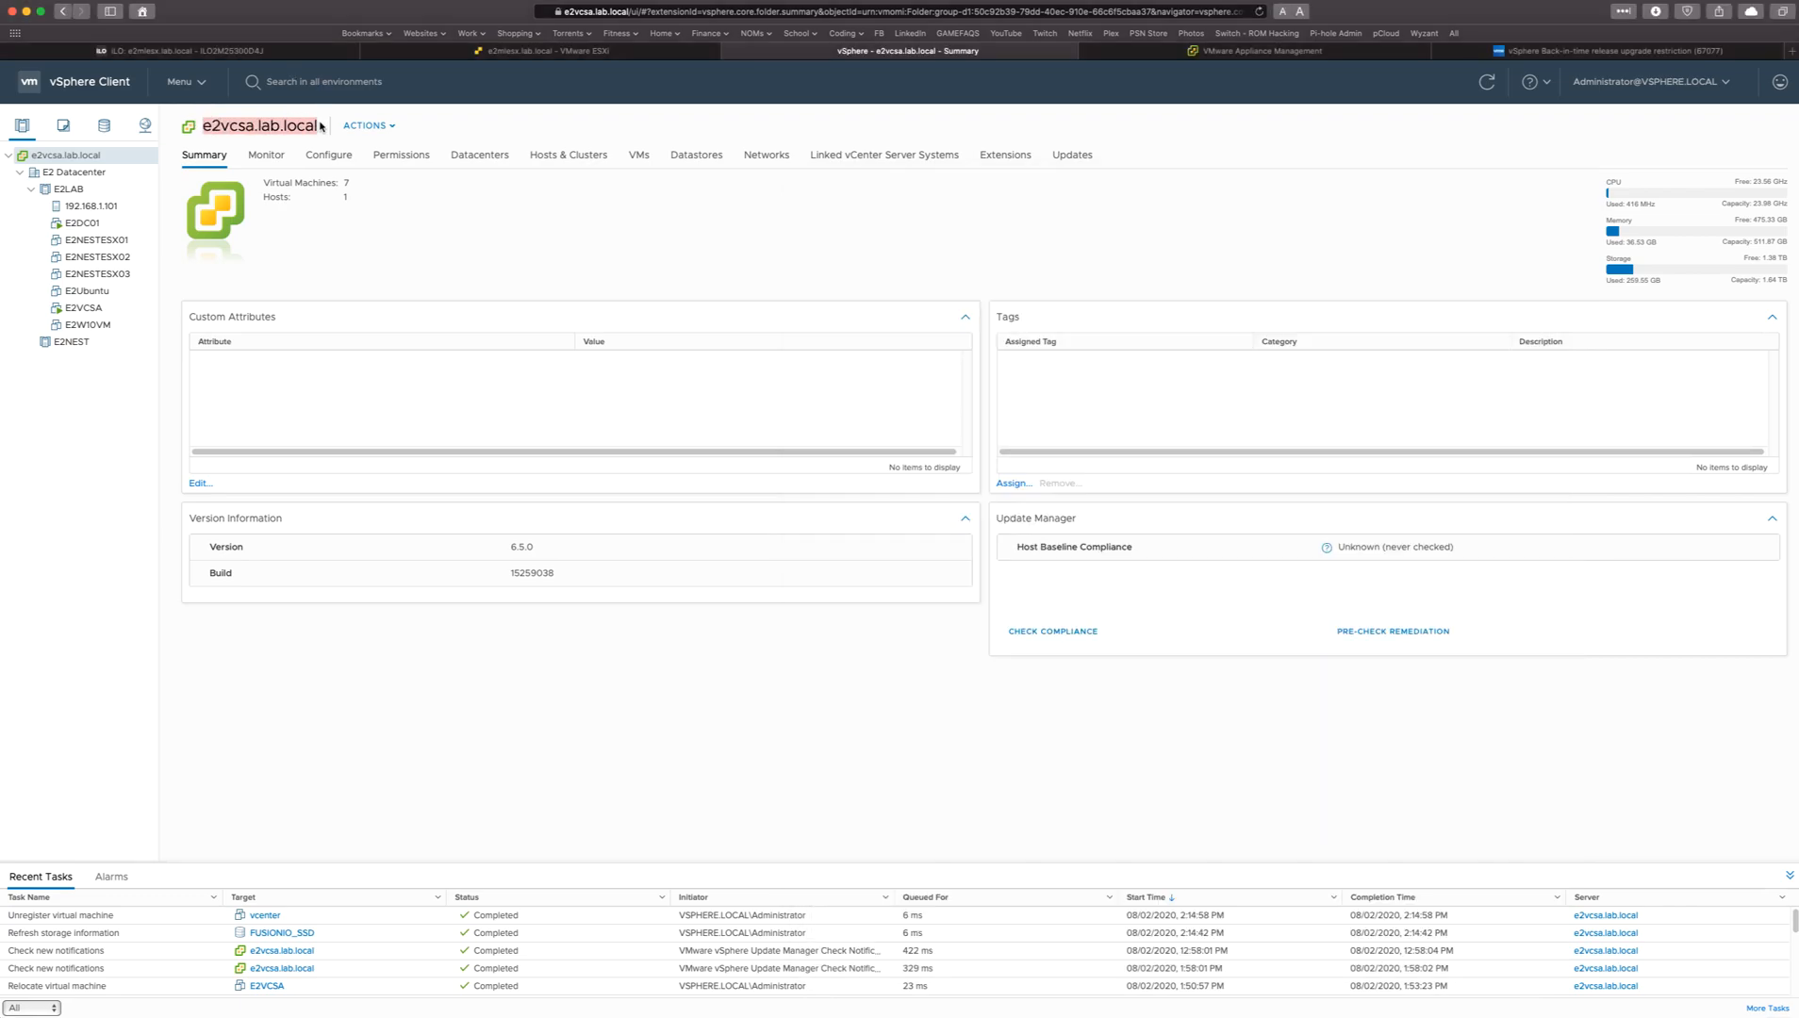
{"action": "left_click", "coordinate": [786, 269]}
{"action": "key", "text": "ctrl+Up"}
{"action": "left_click", "coordinate": [1555, 446]}
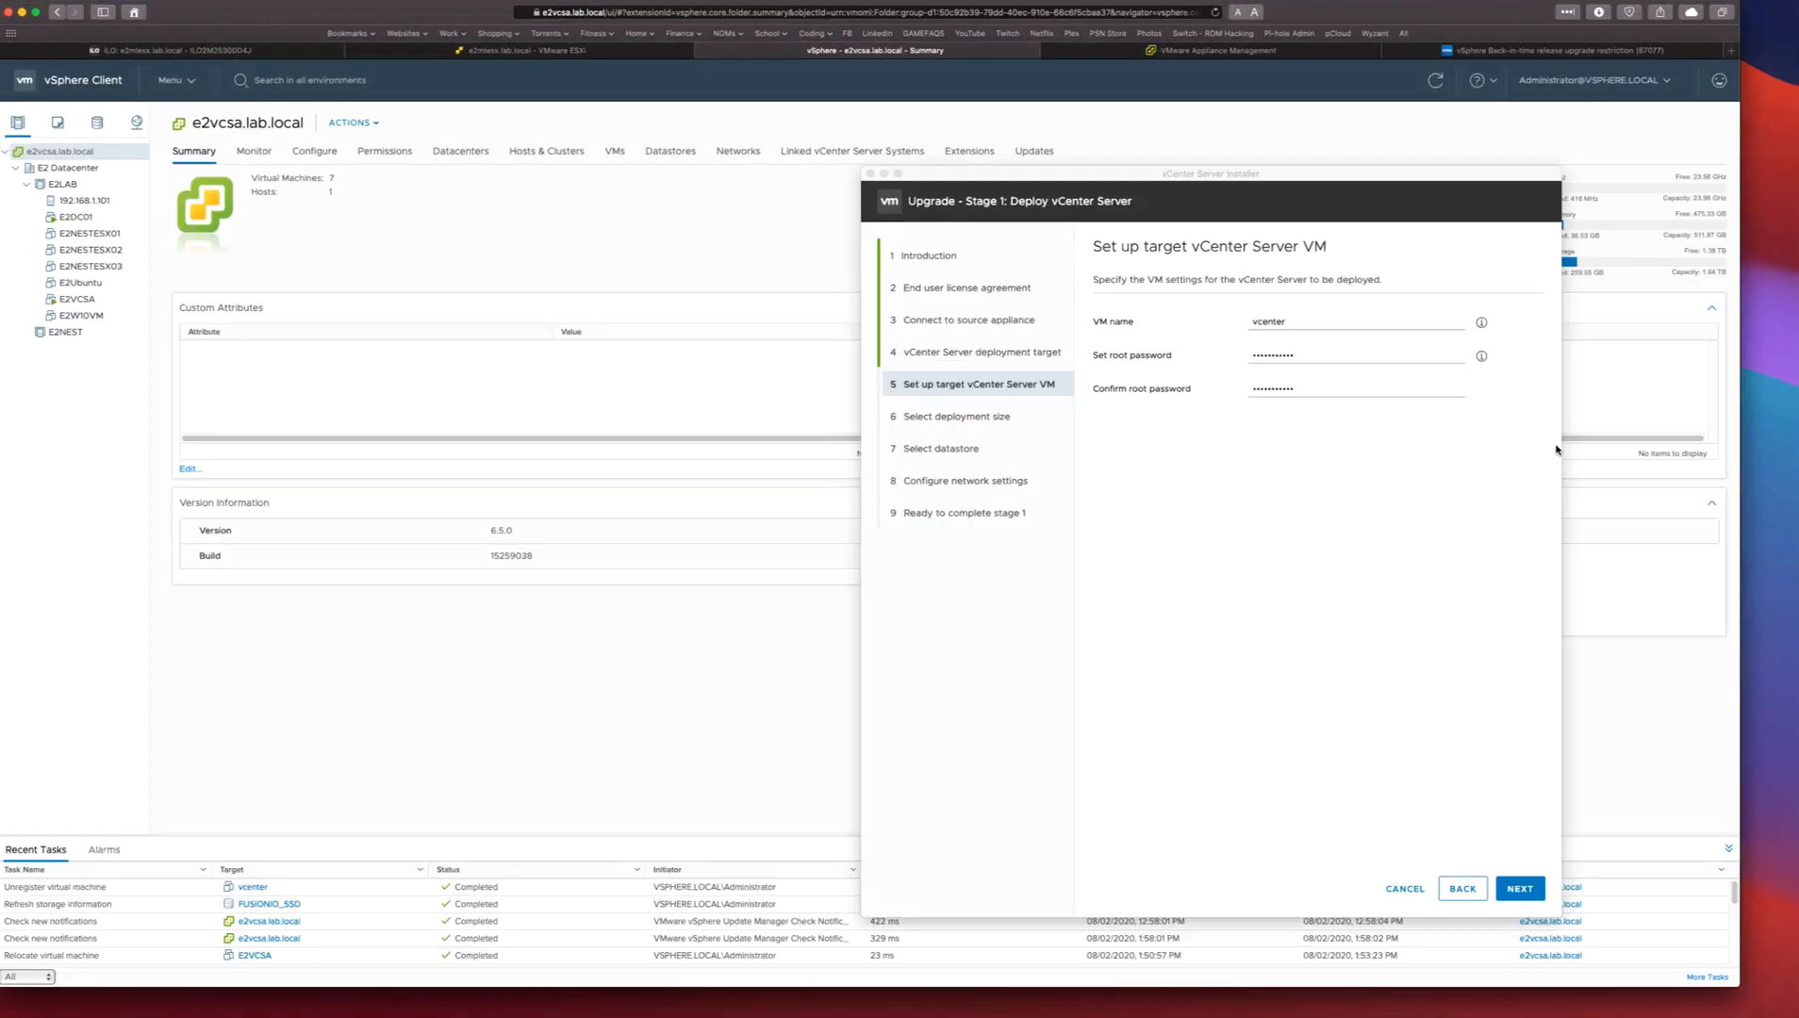
{"action": "left_click", "coordinate": [1499, 922]}
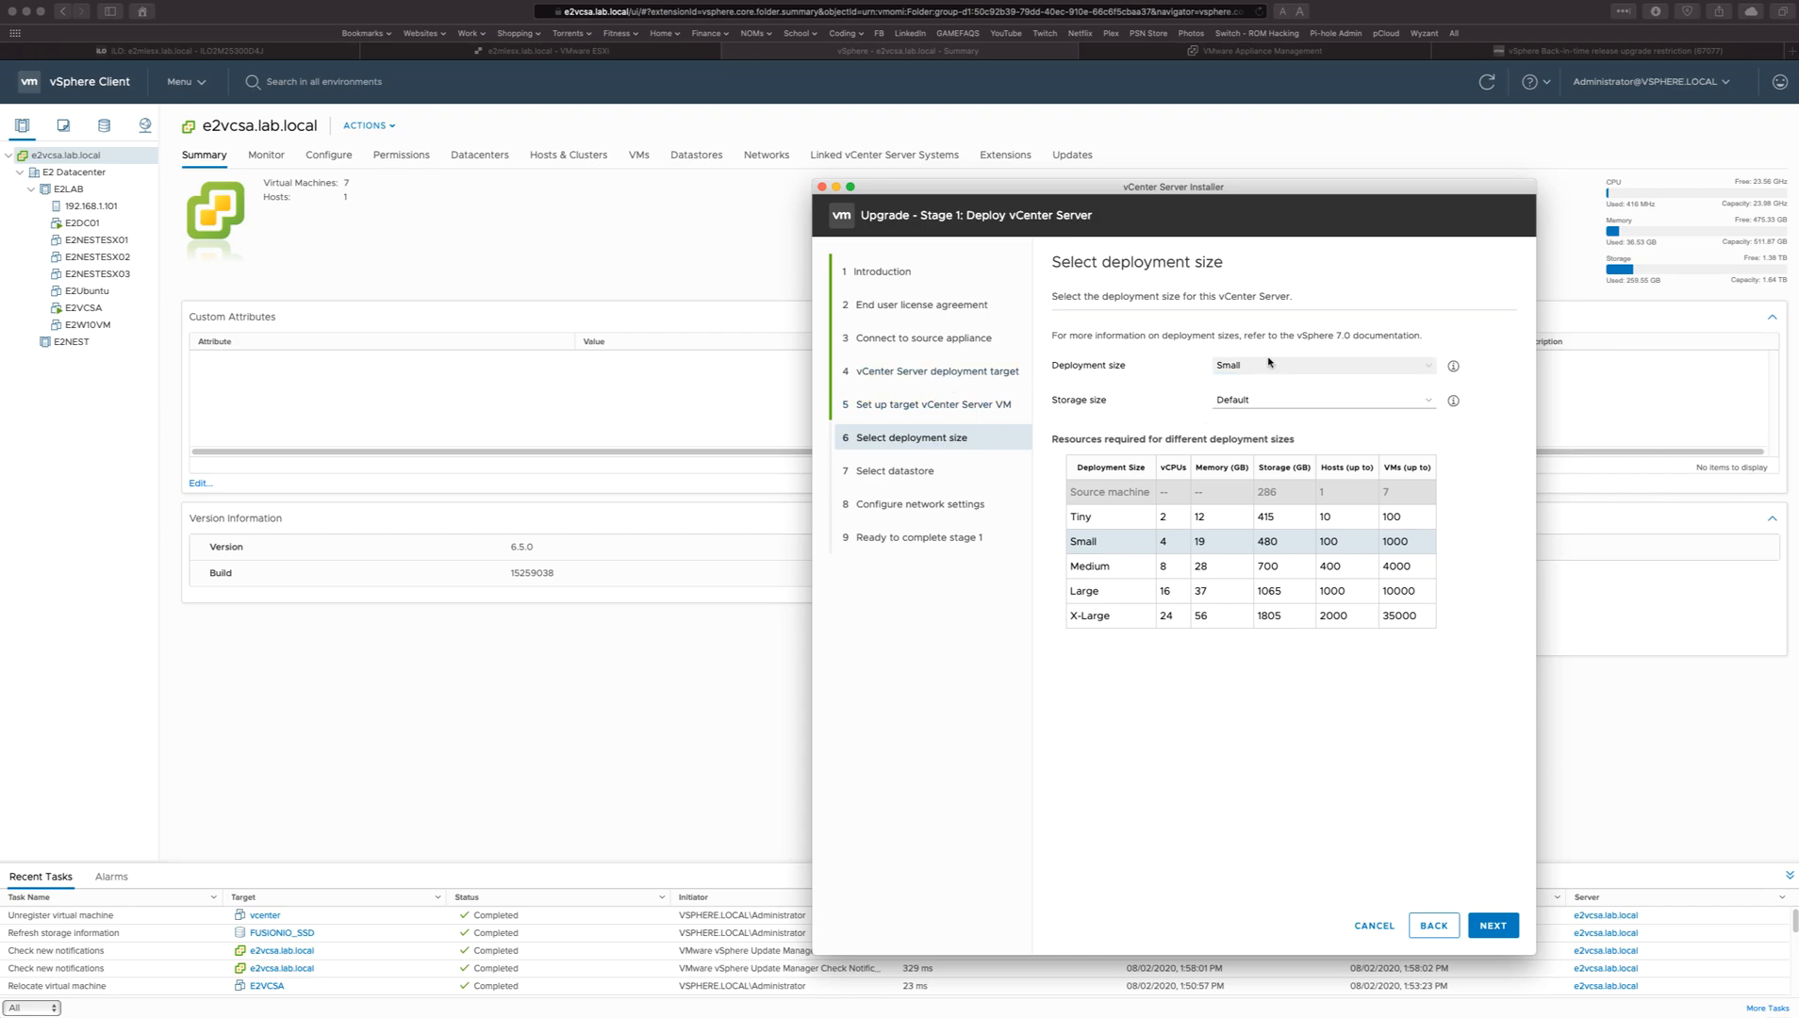
Keep the Small deployment size with default storage and place the new vCenter Server on datastore FUSIONIO_SSD with thin disk mode enabled.
{"action": "left_click_drag", "start_coordinate": [1193, 542], "coordinate": [1306, 542]}
{"action": "left_click", "coordinate": [1315, 543]}
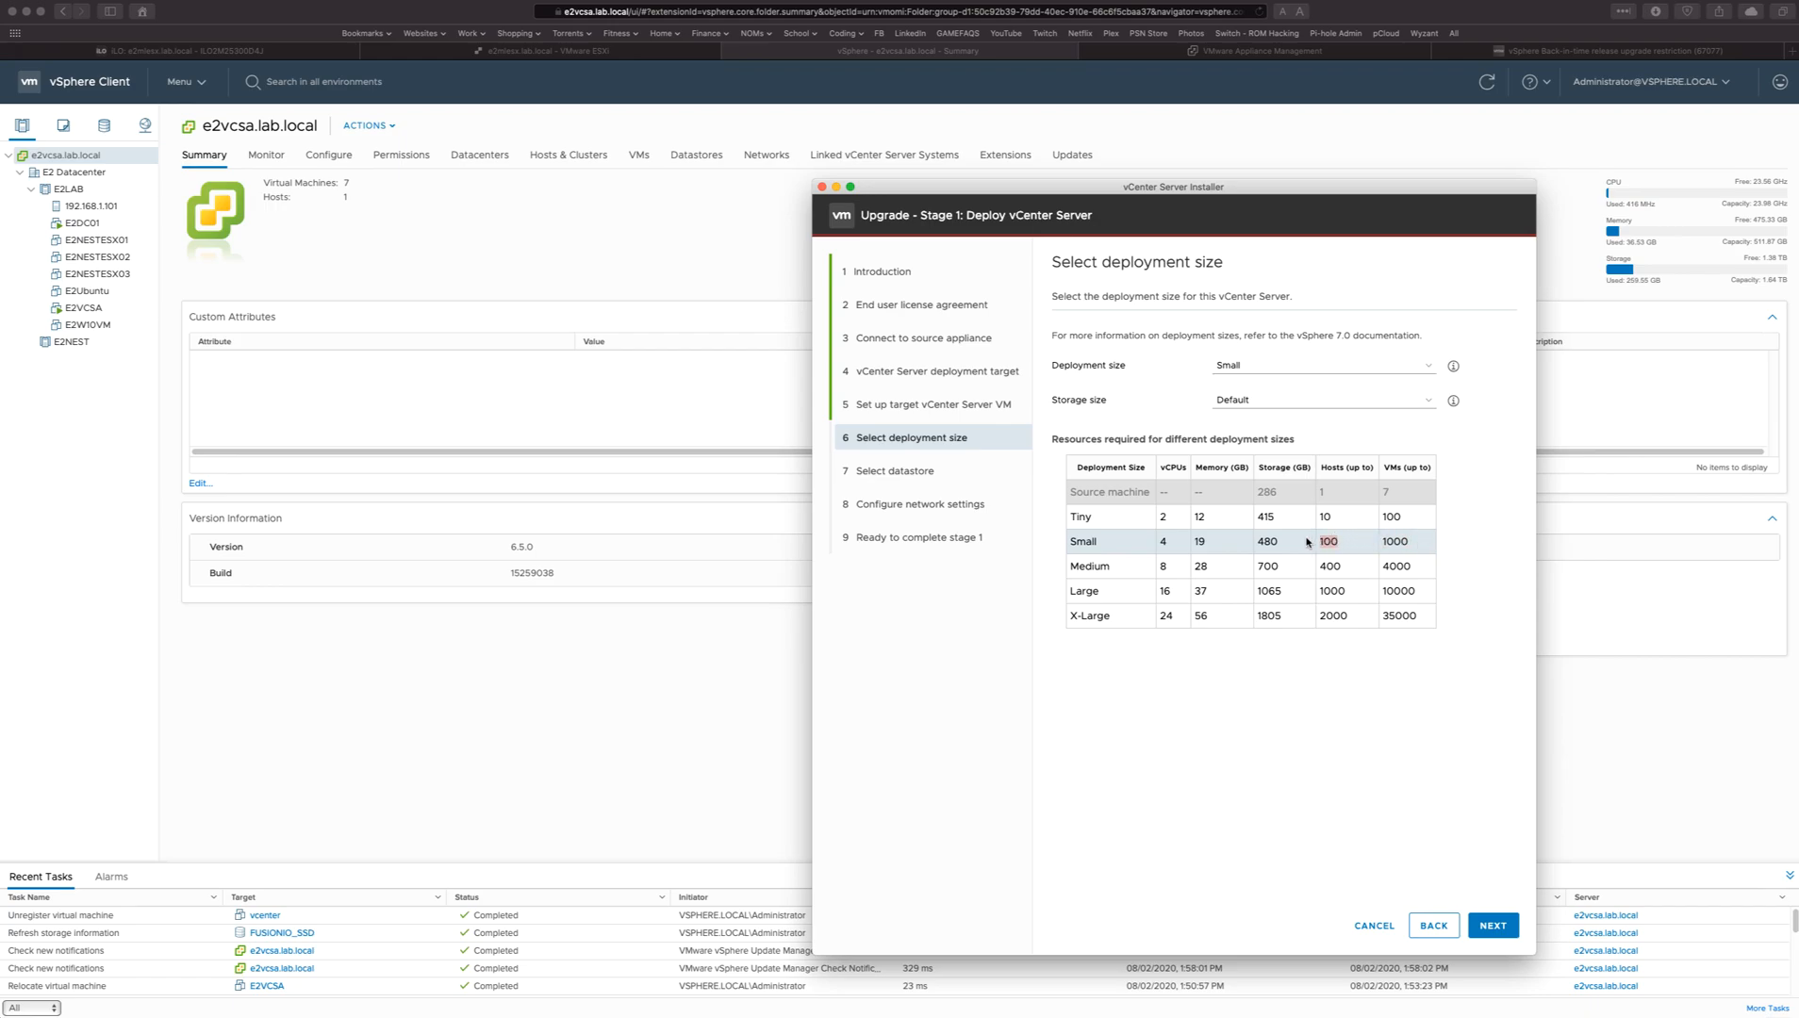
{"action": "left_click", "coordinate": [1356, 749]}
{"action": "left_click", "coordinate": [1492, 925]}
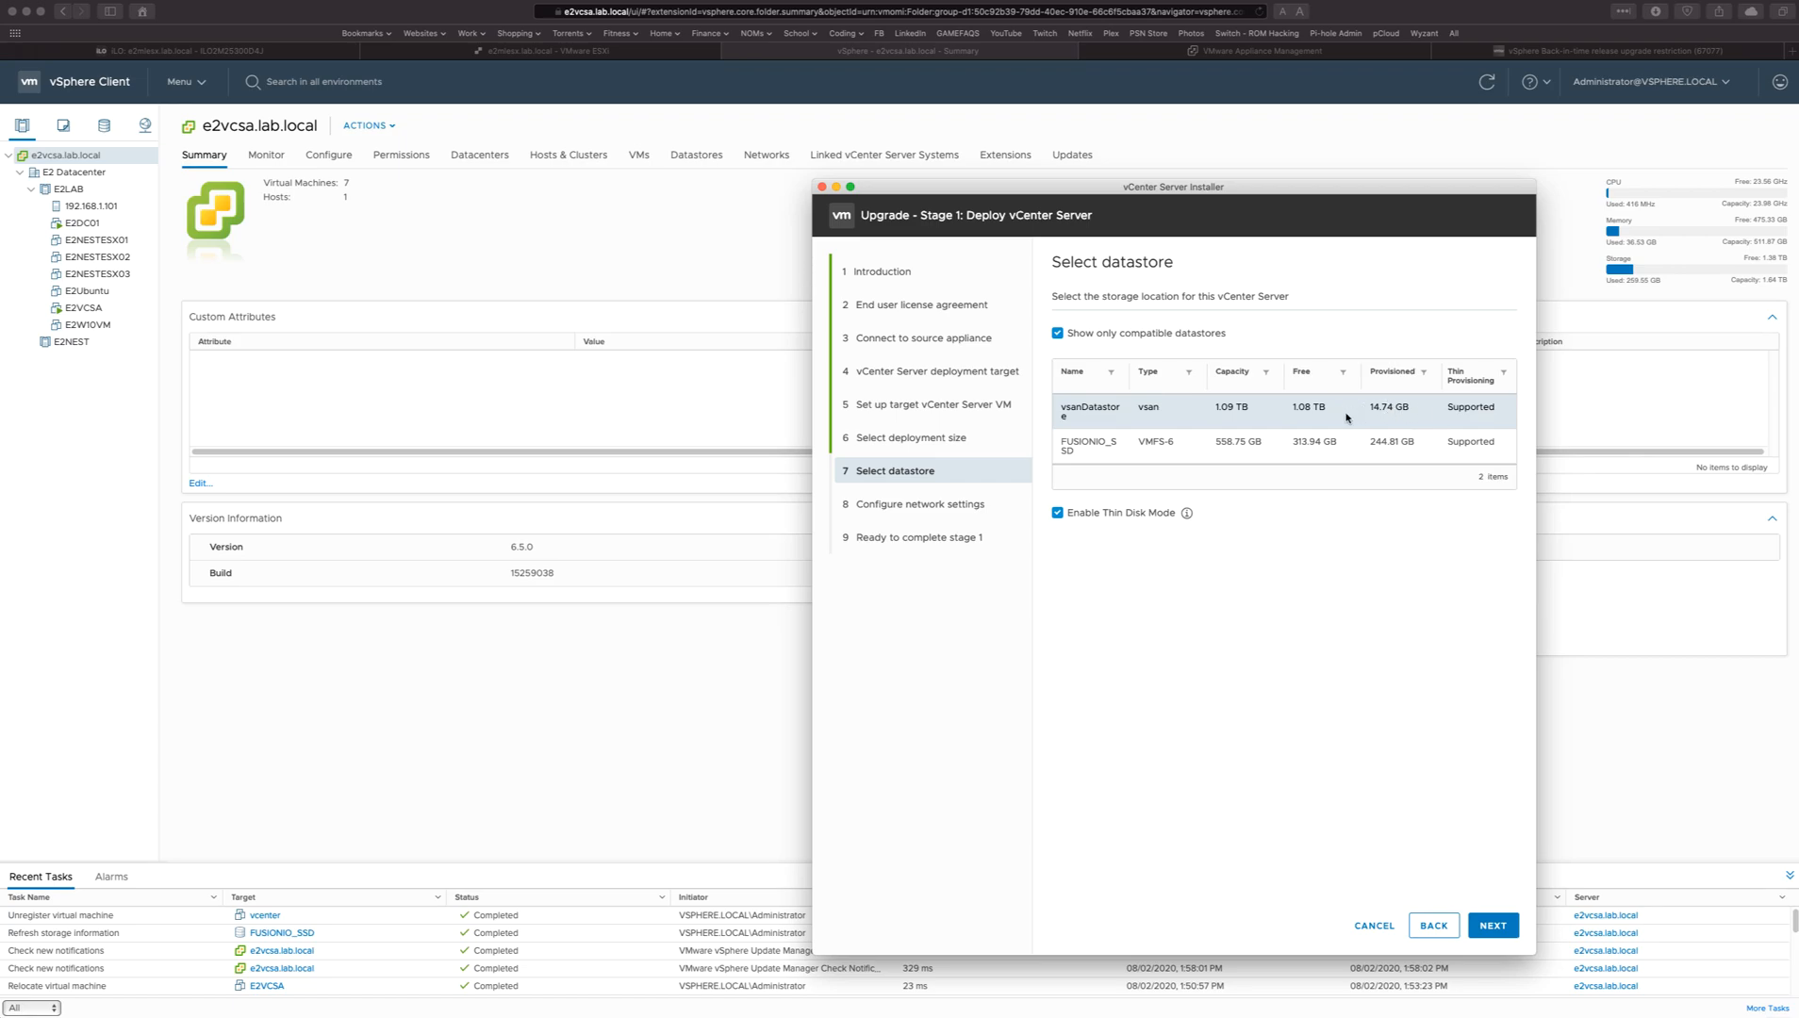
{"action": "left_click", "coordinate": [1209, 445]}
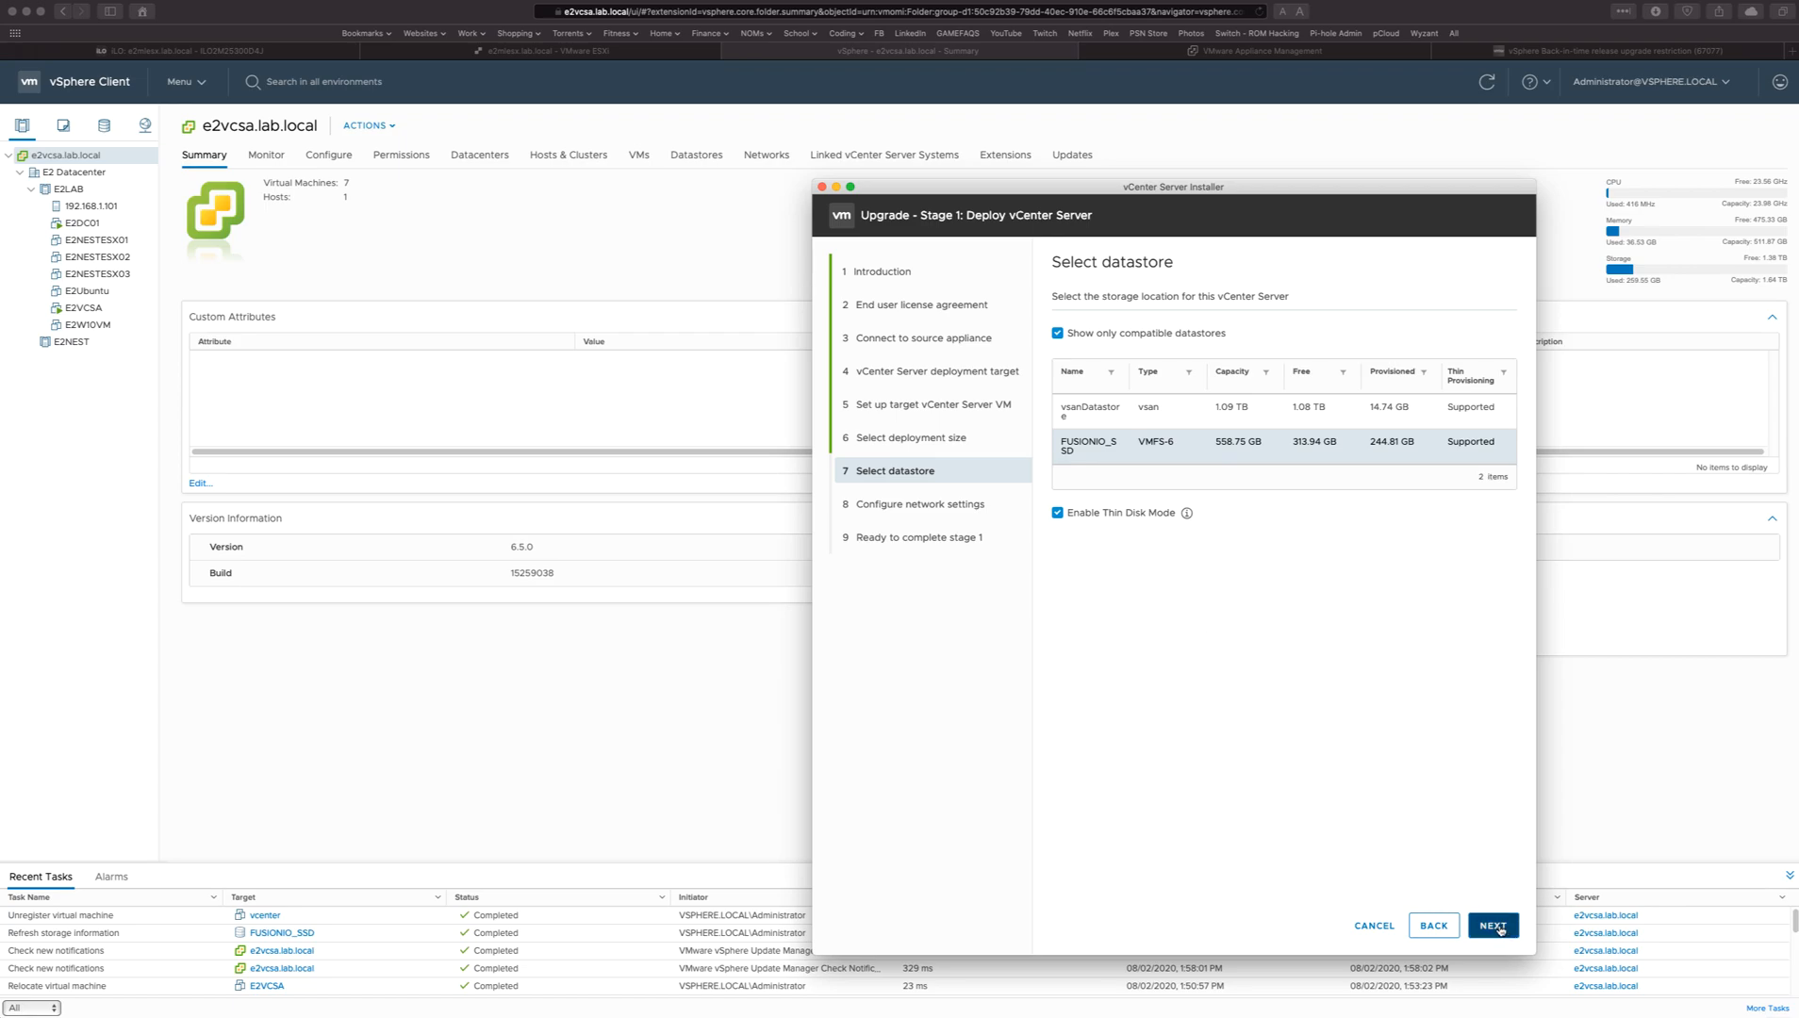
{"action": "left_click", "coordinate": [1498, 927]}
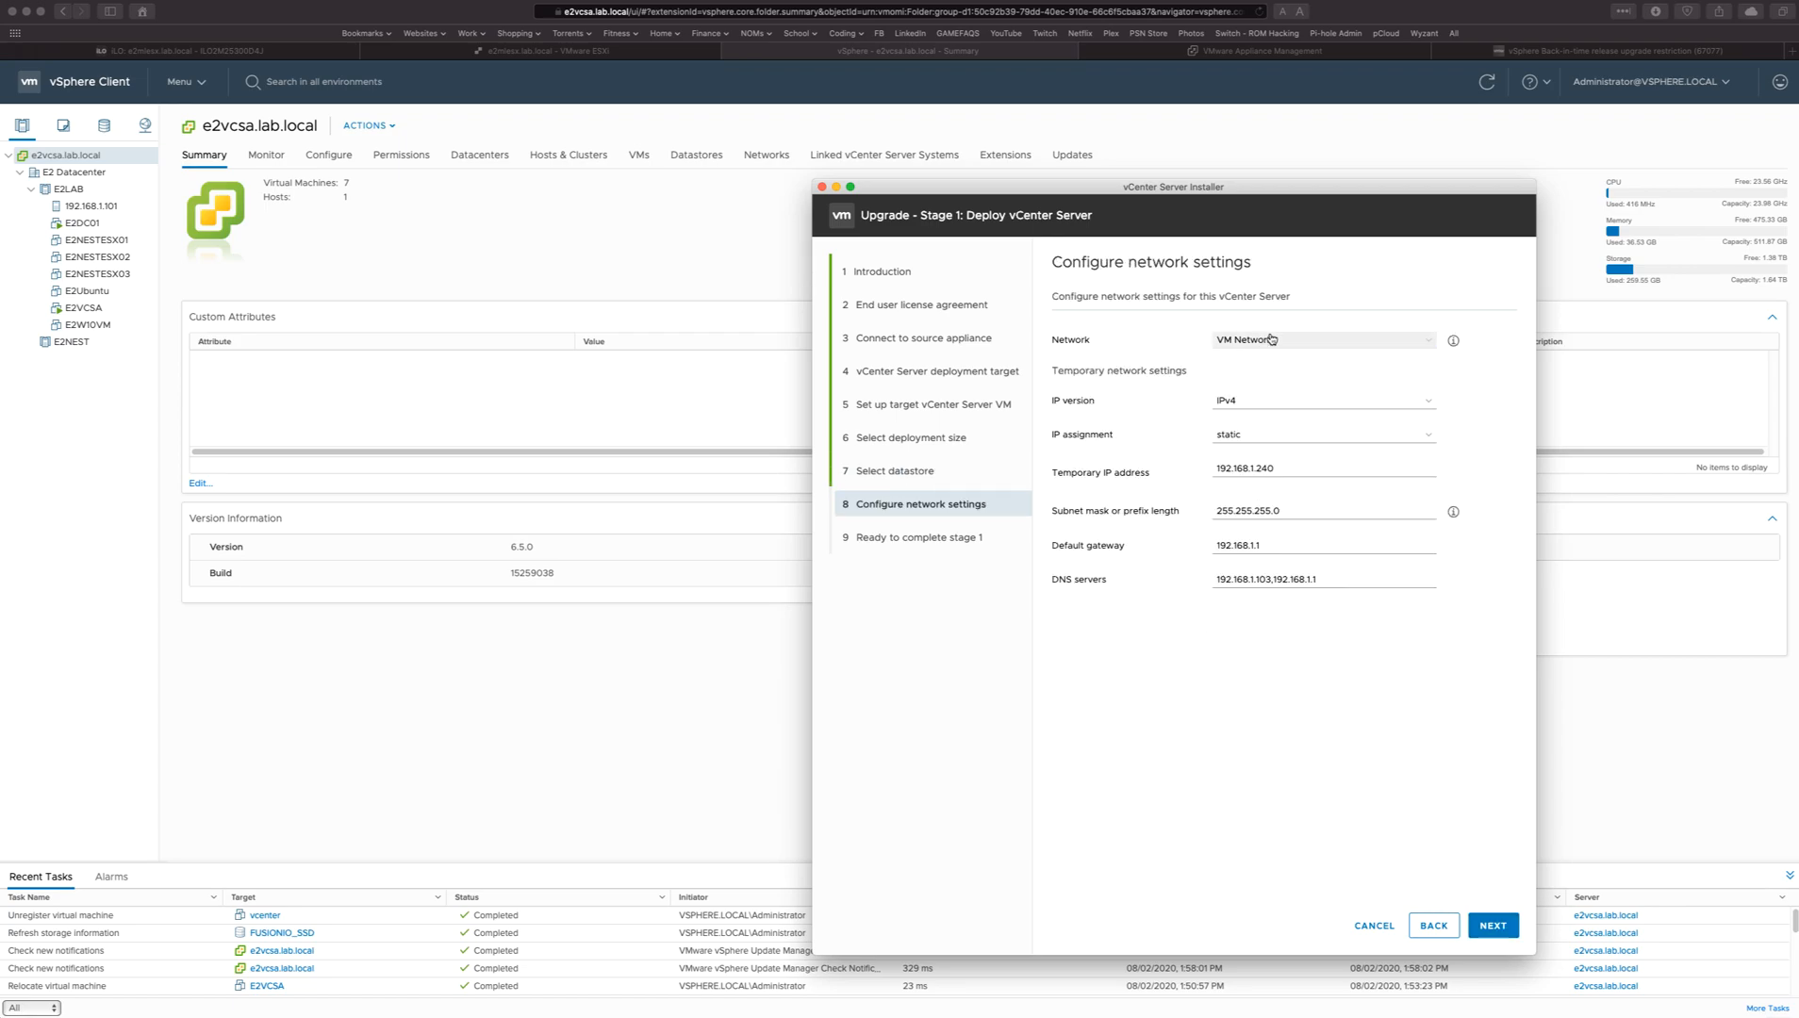
Check the temporary IP address in the network settings, switch to Terminal and ping 192.168.1.240.
{"action": "left_click", "coordinate": [1220, 471]}
{"action": "left_click_drag", "start_coordinate": [1221, 470], "coordinate": [1299, 471]}
{"action": "left_click", "coordinate": [1299, 470]}
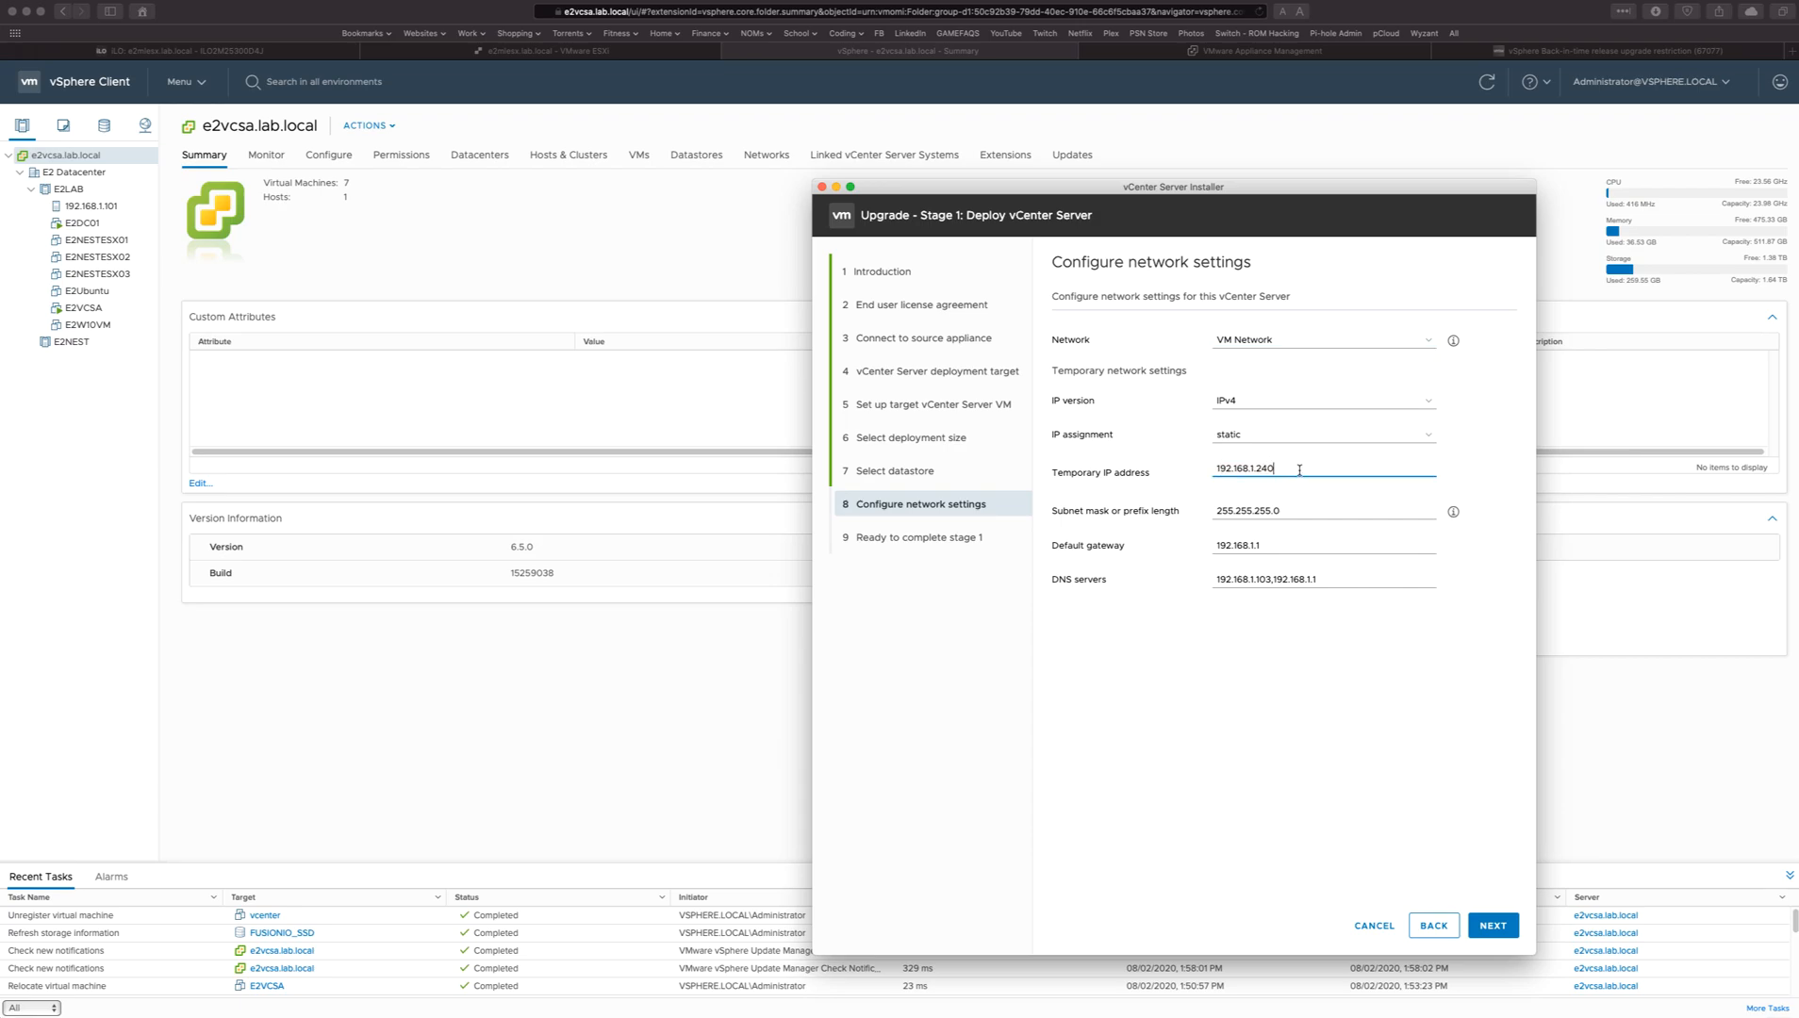
{"action": "key", "text": "super+space"}
{"action": "type", "text": "terminal"}
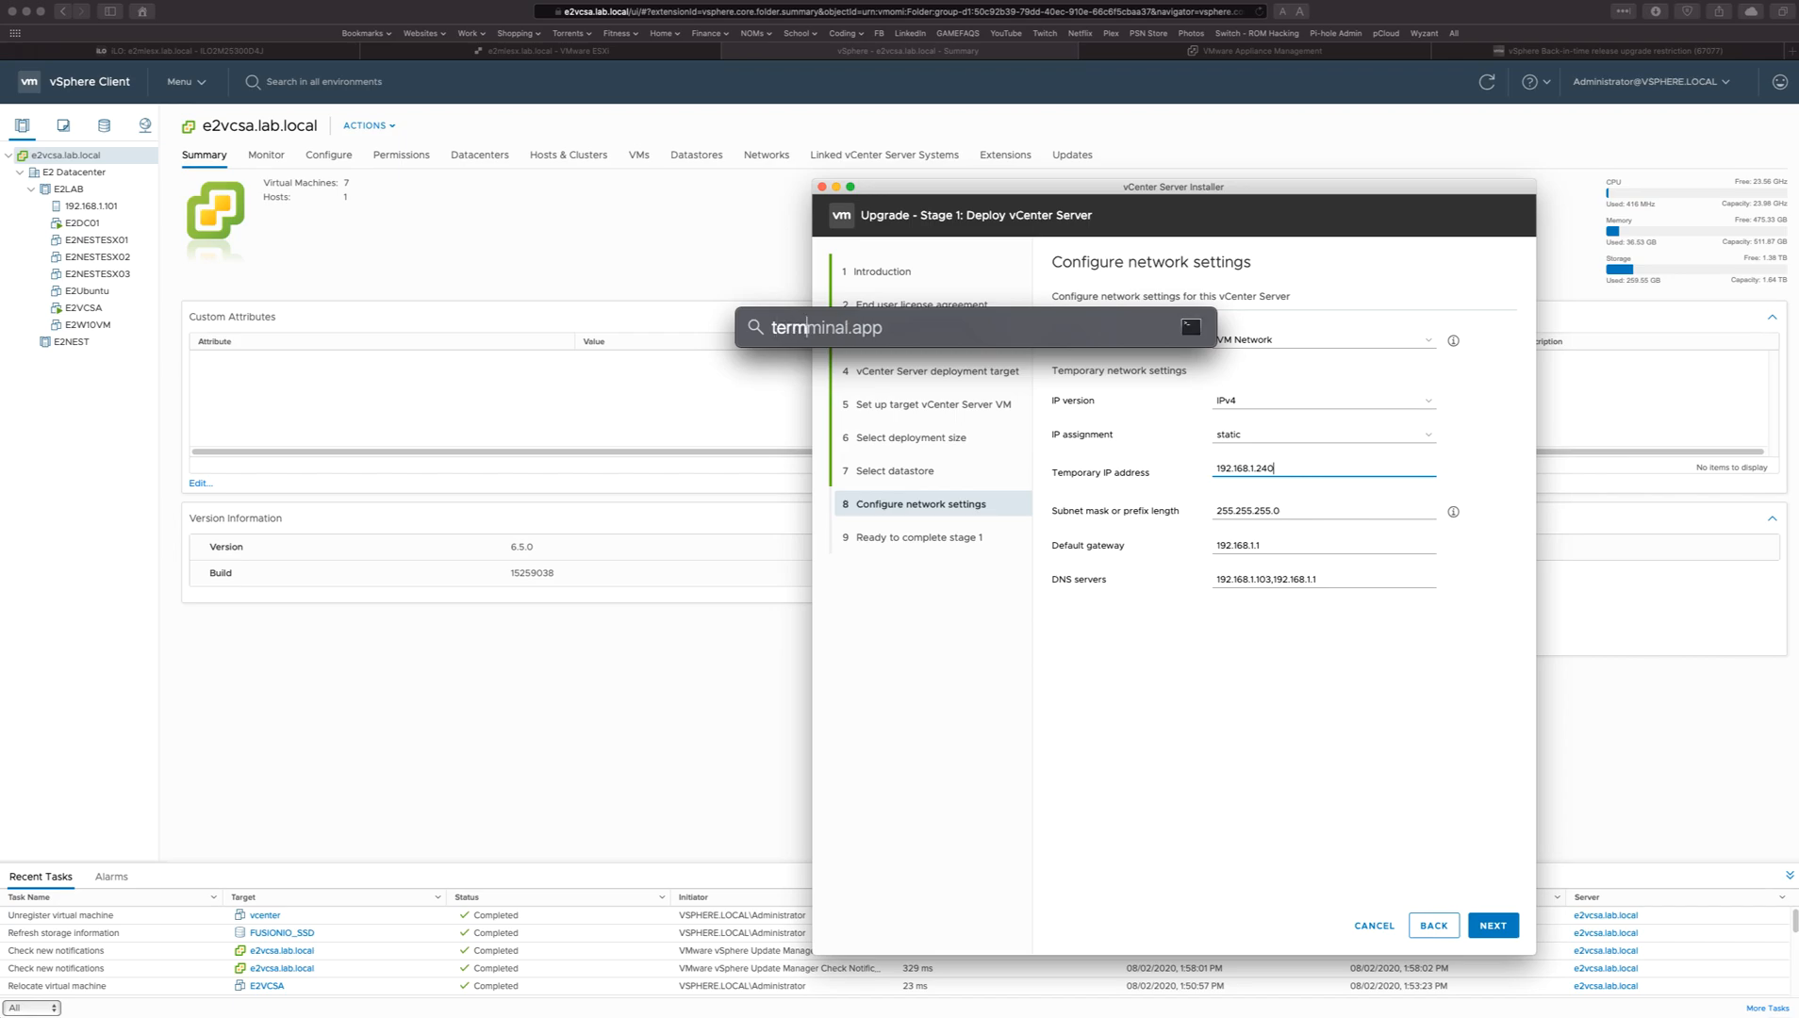
{"action": "key", "text": "Return"}
{"action": "type", "text": "ping "}
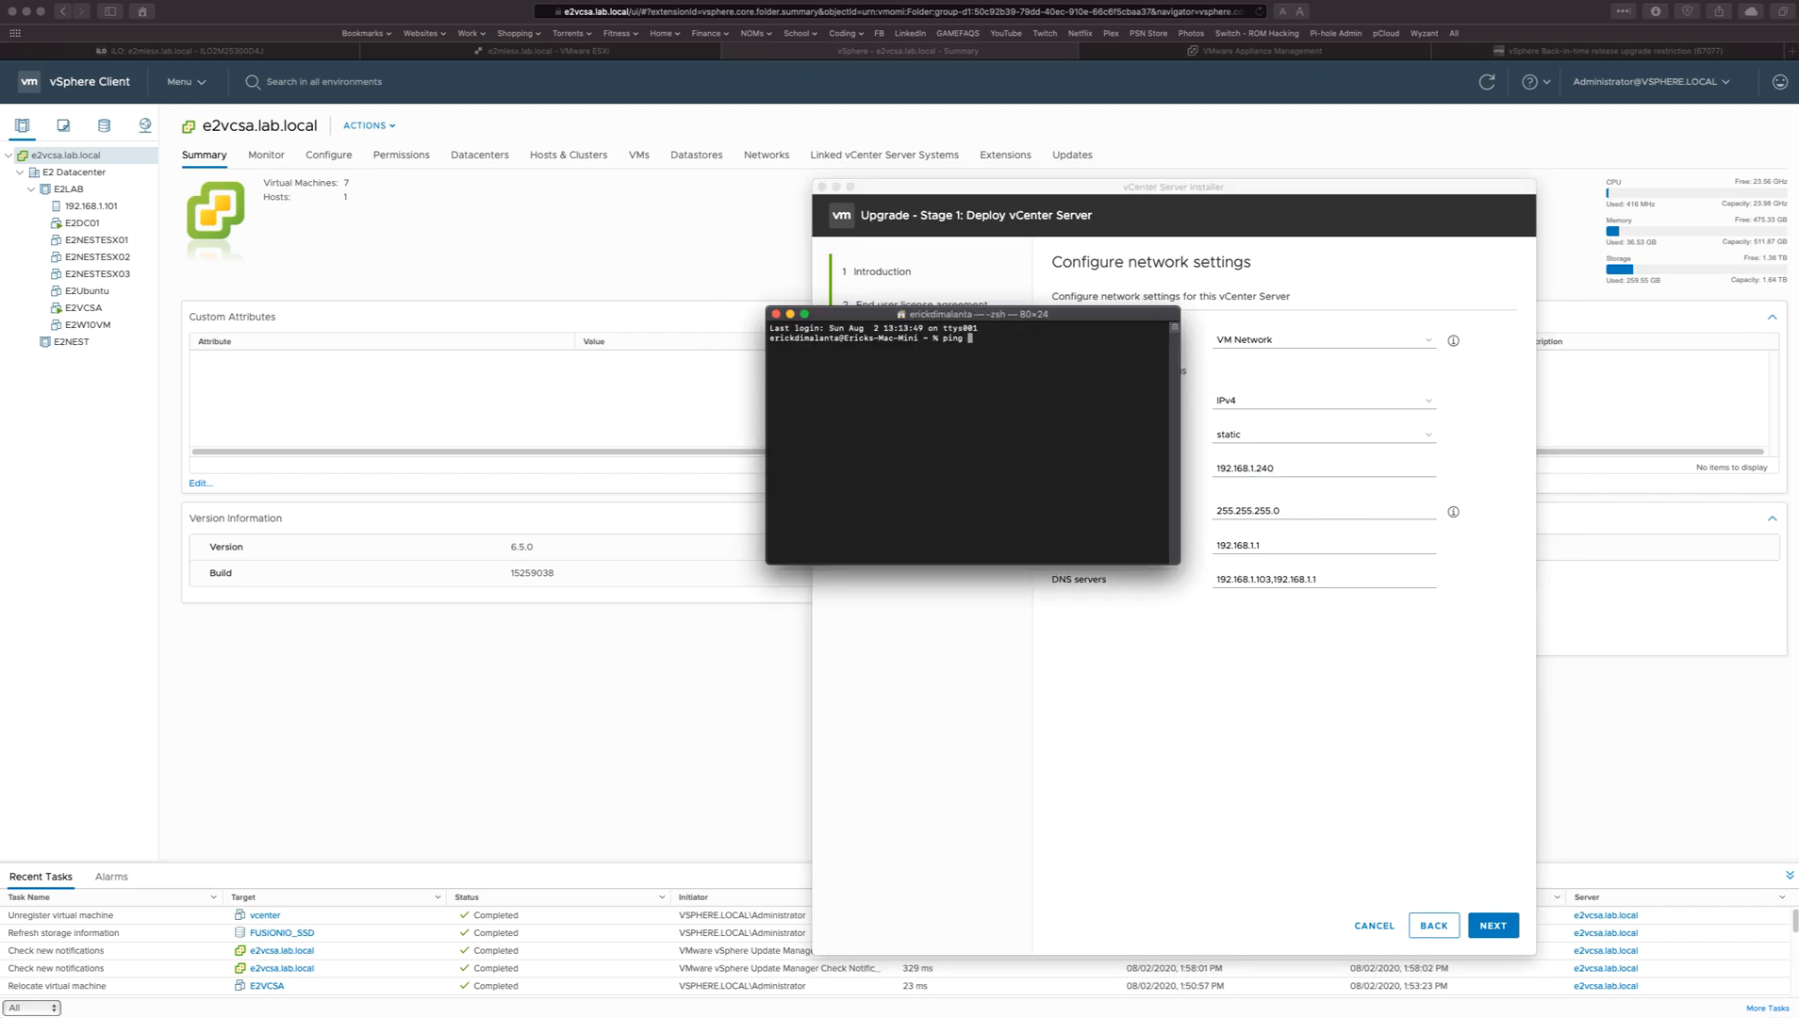
{"action": "type", "text": "192.168.1.240"}
{"action": "key", "text": "Return"}
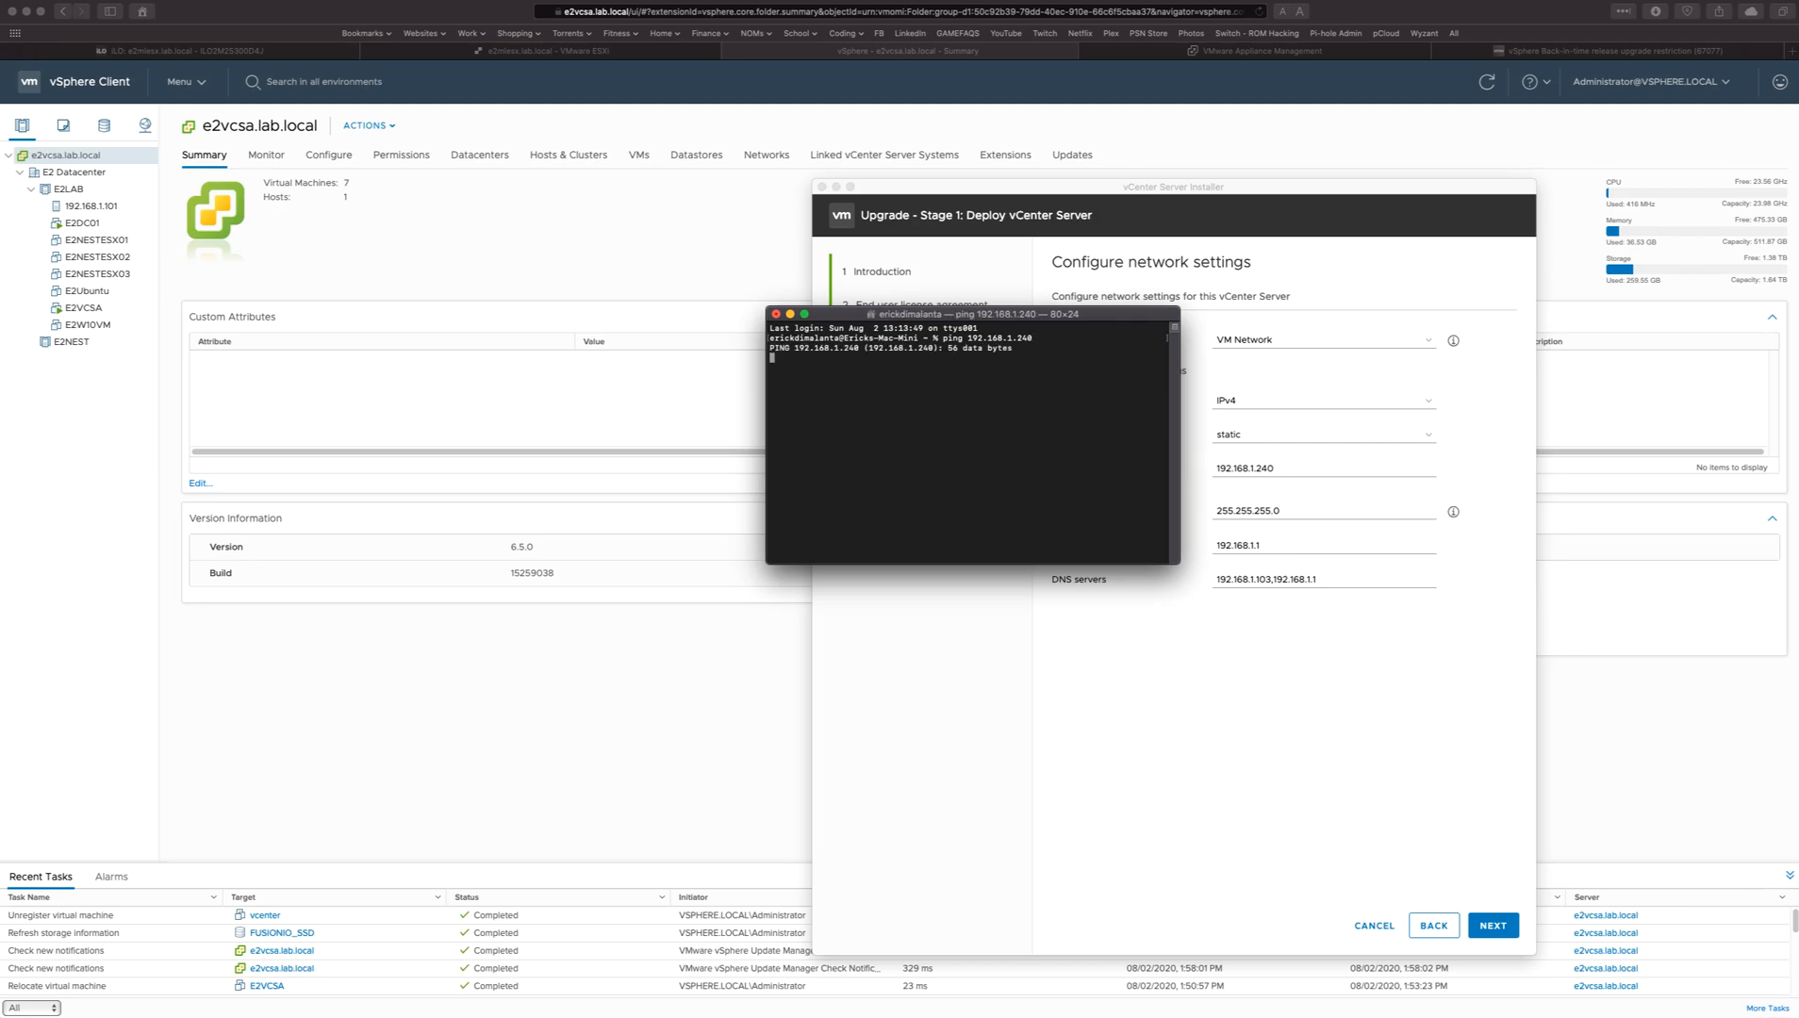
{"action": "left_click_drag", "start_coordinate": [1082, 319], "coordinate": [1042, 337]}
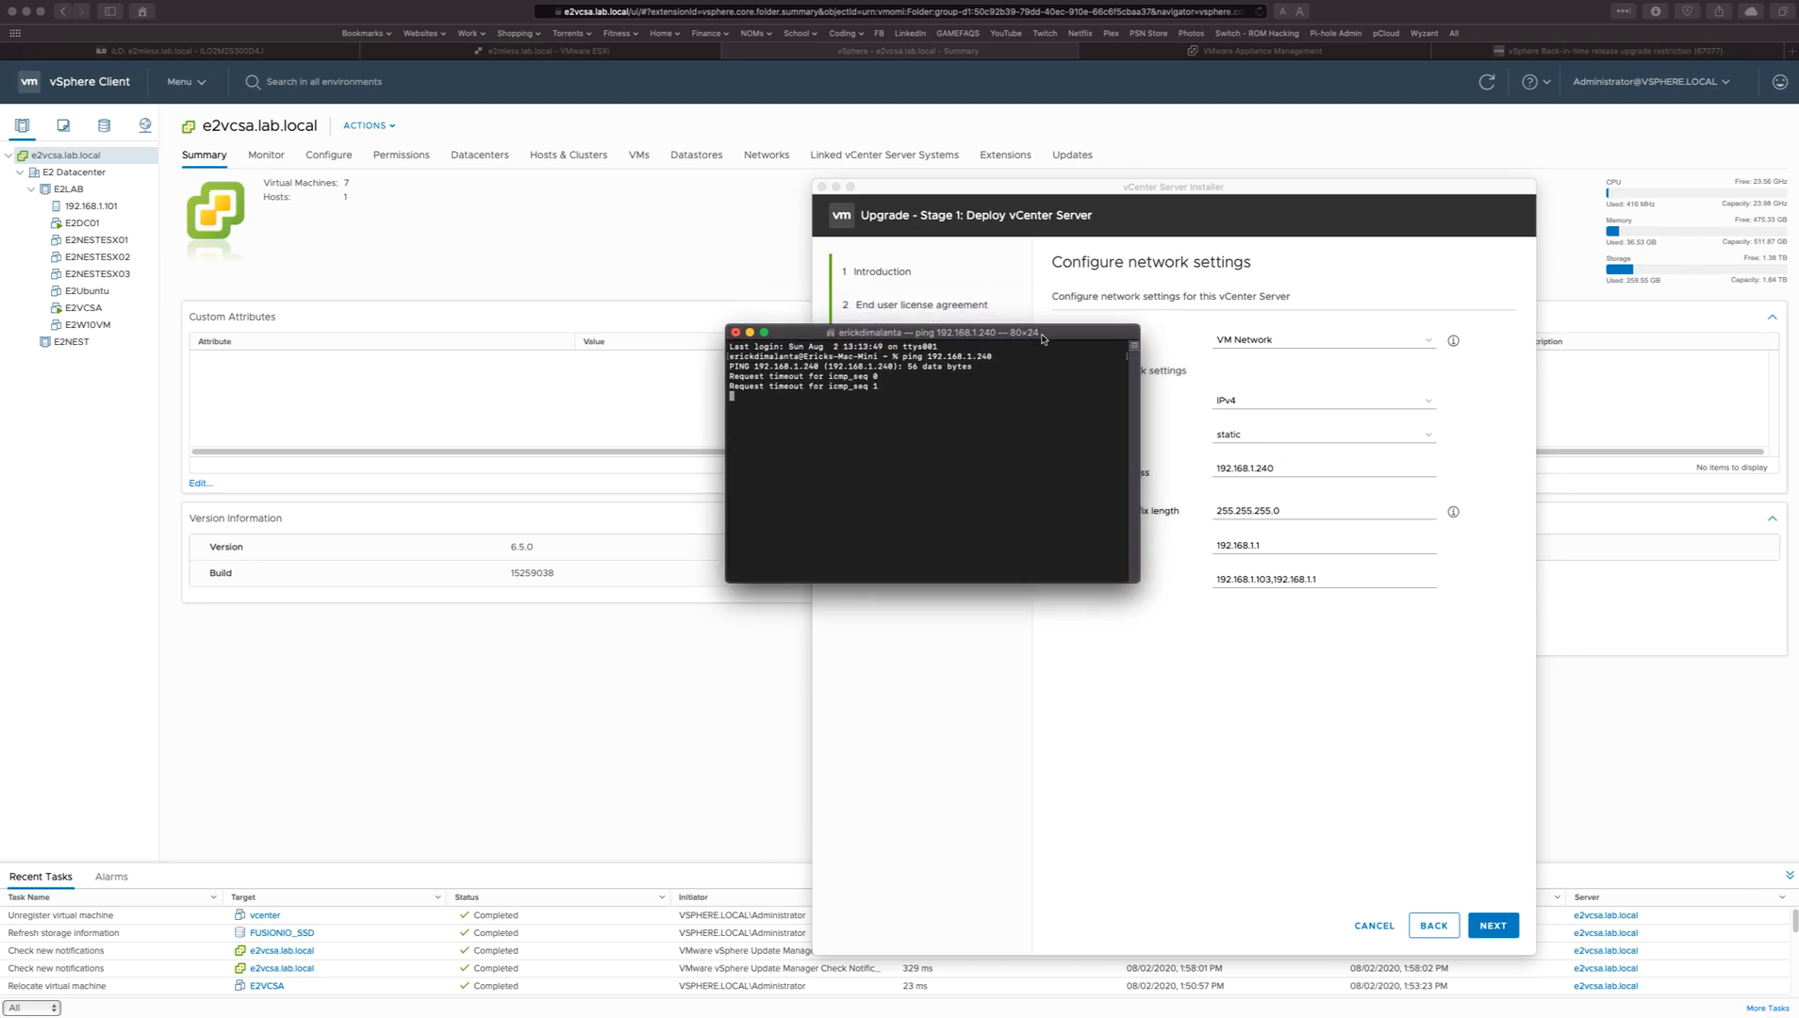
Stop the running ping, exit the shell session and close the Terminal window.
{"action": "key", "text": "ctrl+c"}
{"action": "type", "text": "exit"}
{"action": "key", "text": "Return"}
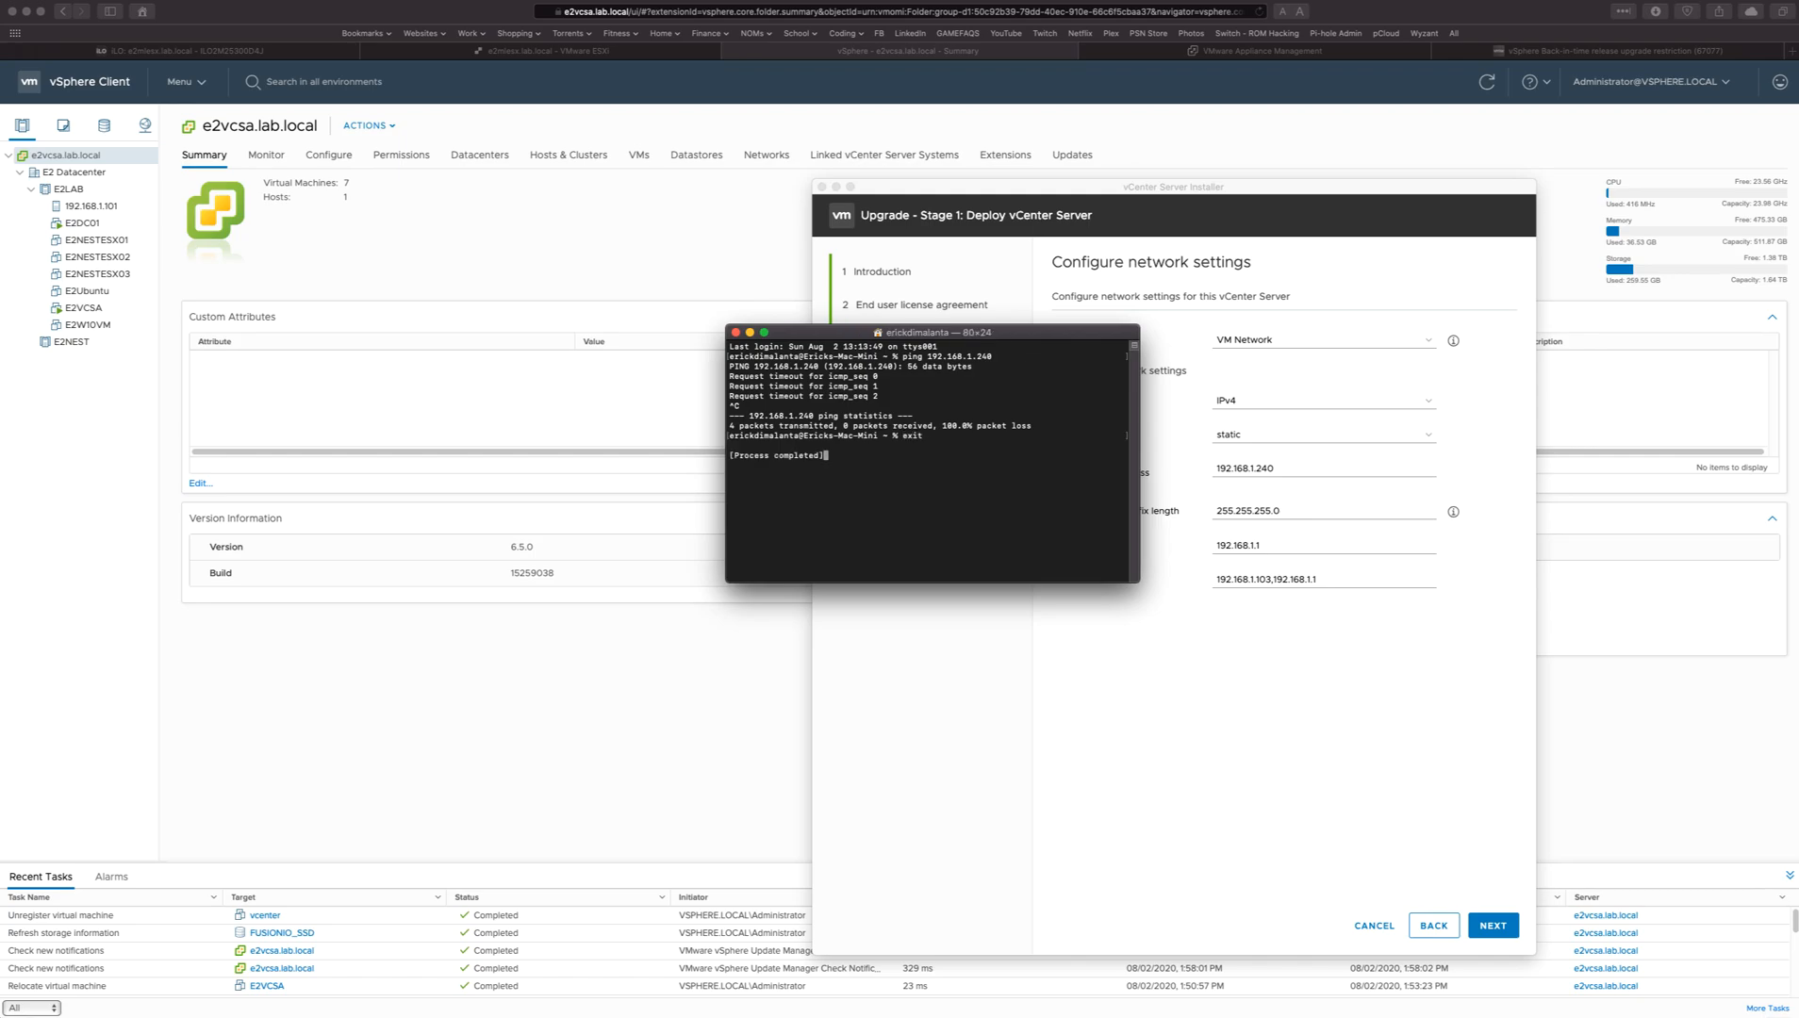
{"action": "key", "text": "super+w"}
Check the subnet mask, gateway and DNS servers, accept the network settings and start the stage 1 deployment.
{"action": "left_click", "coordinate": [1283, 512]}
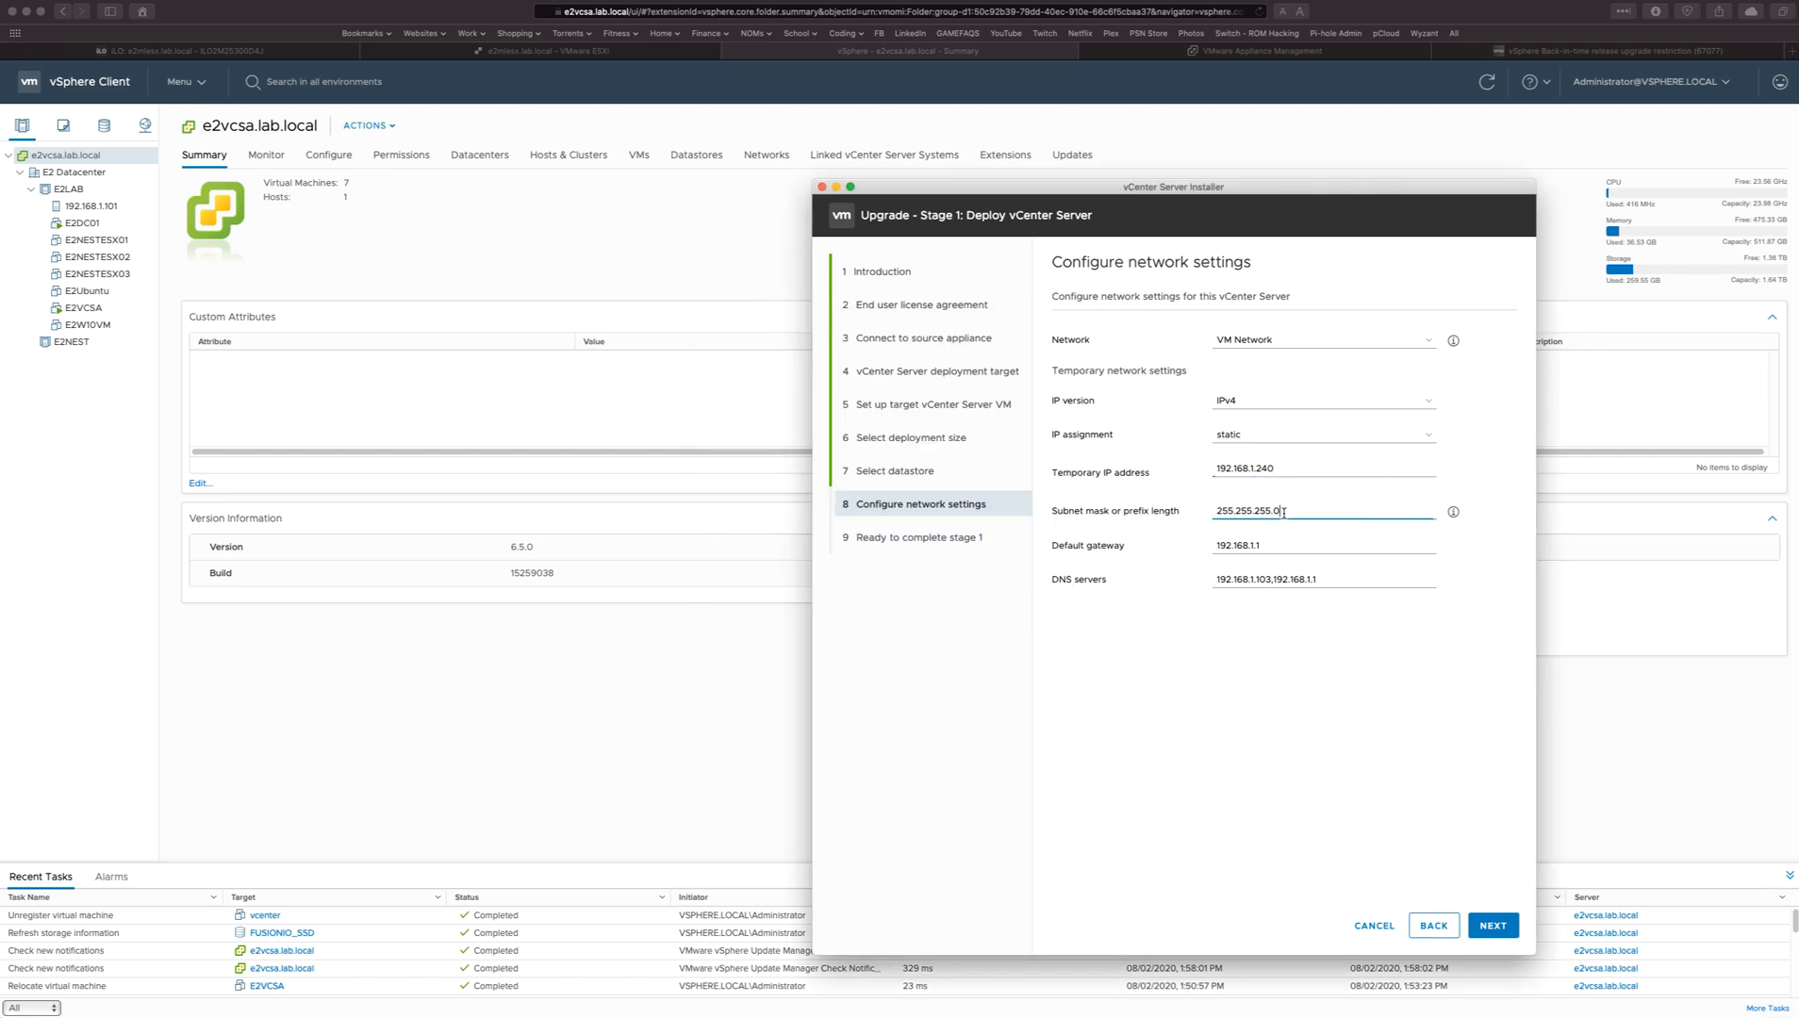
{"action": "left_click", "coordinate": [1284, 542]}
{"action": "left_click", "coordinate": [1264, 582]}
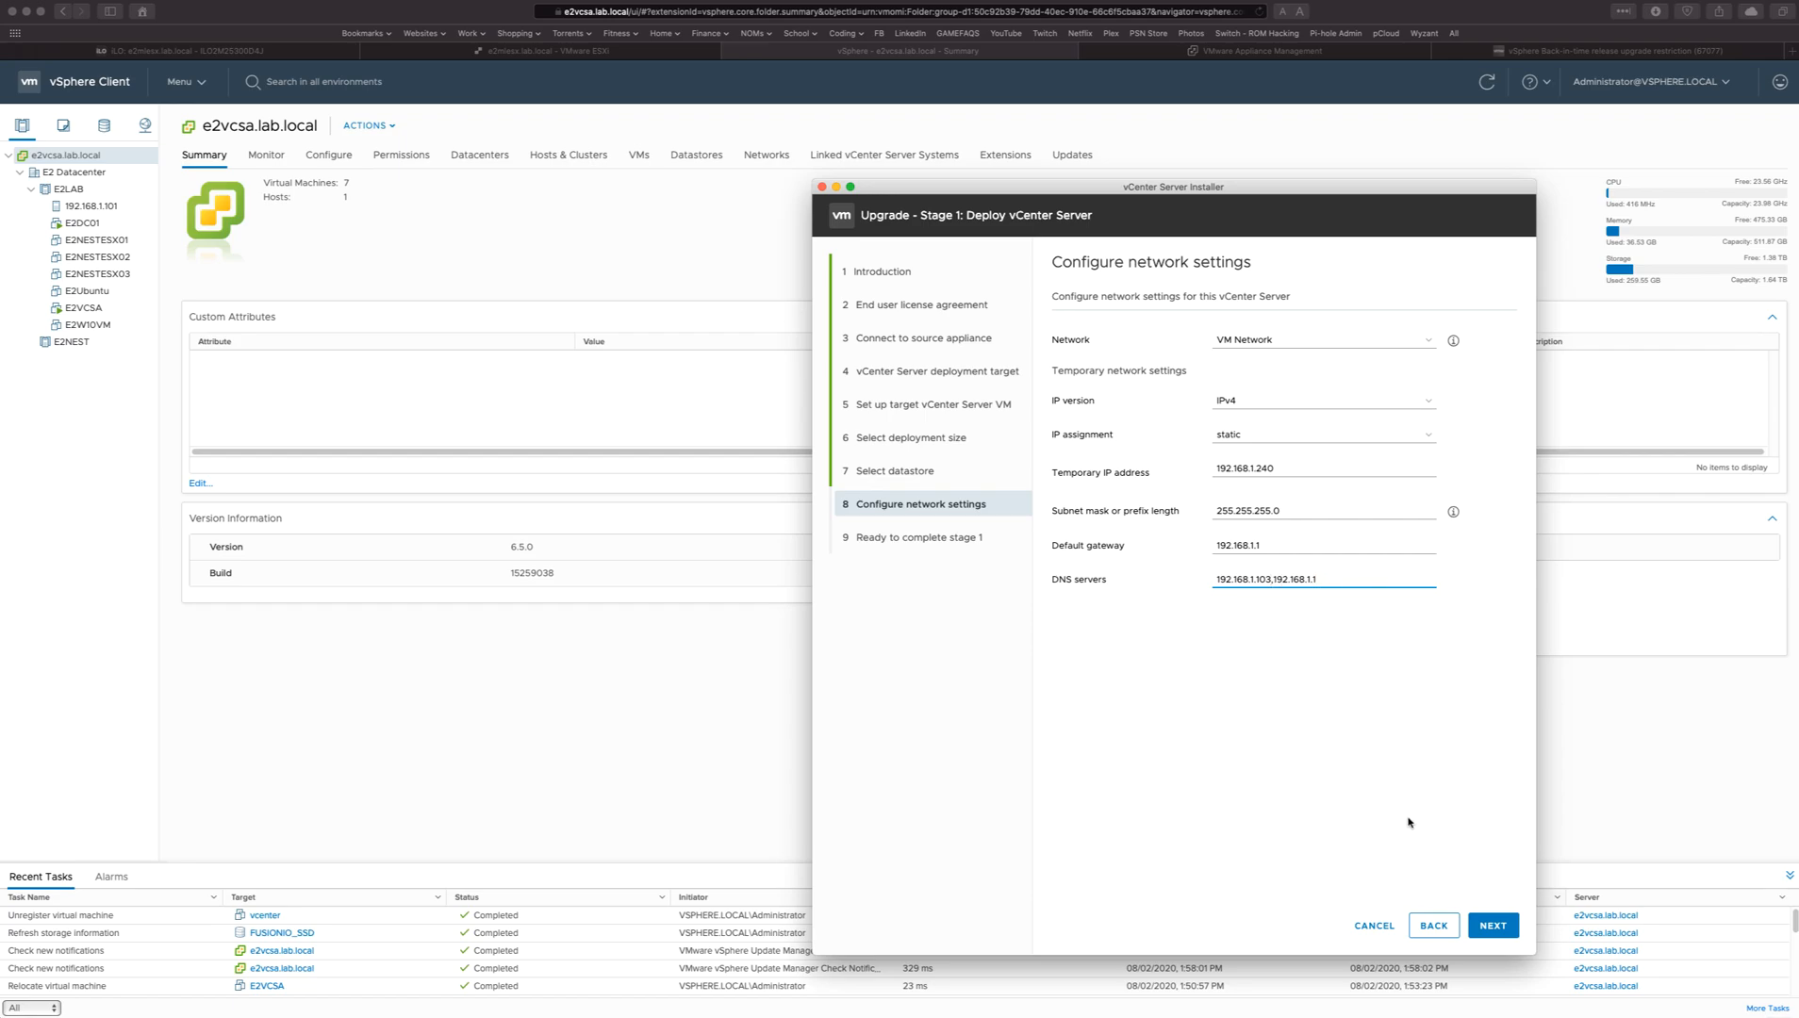
{"action": "left_click", "coordinate": [1497, 928]}
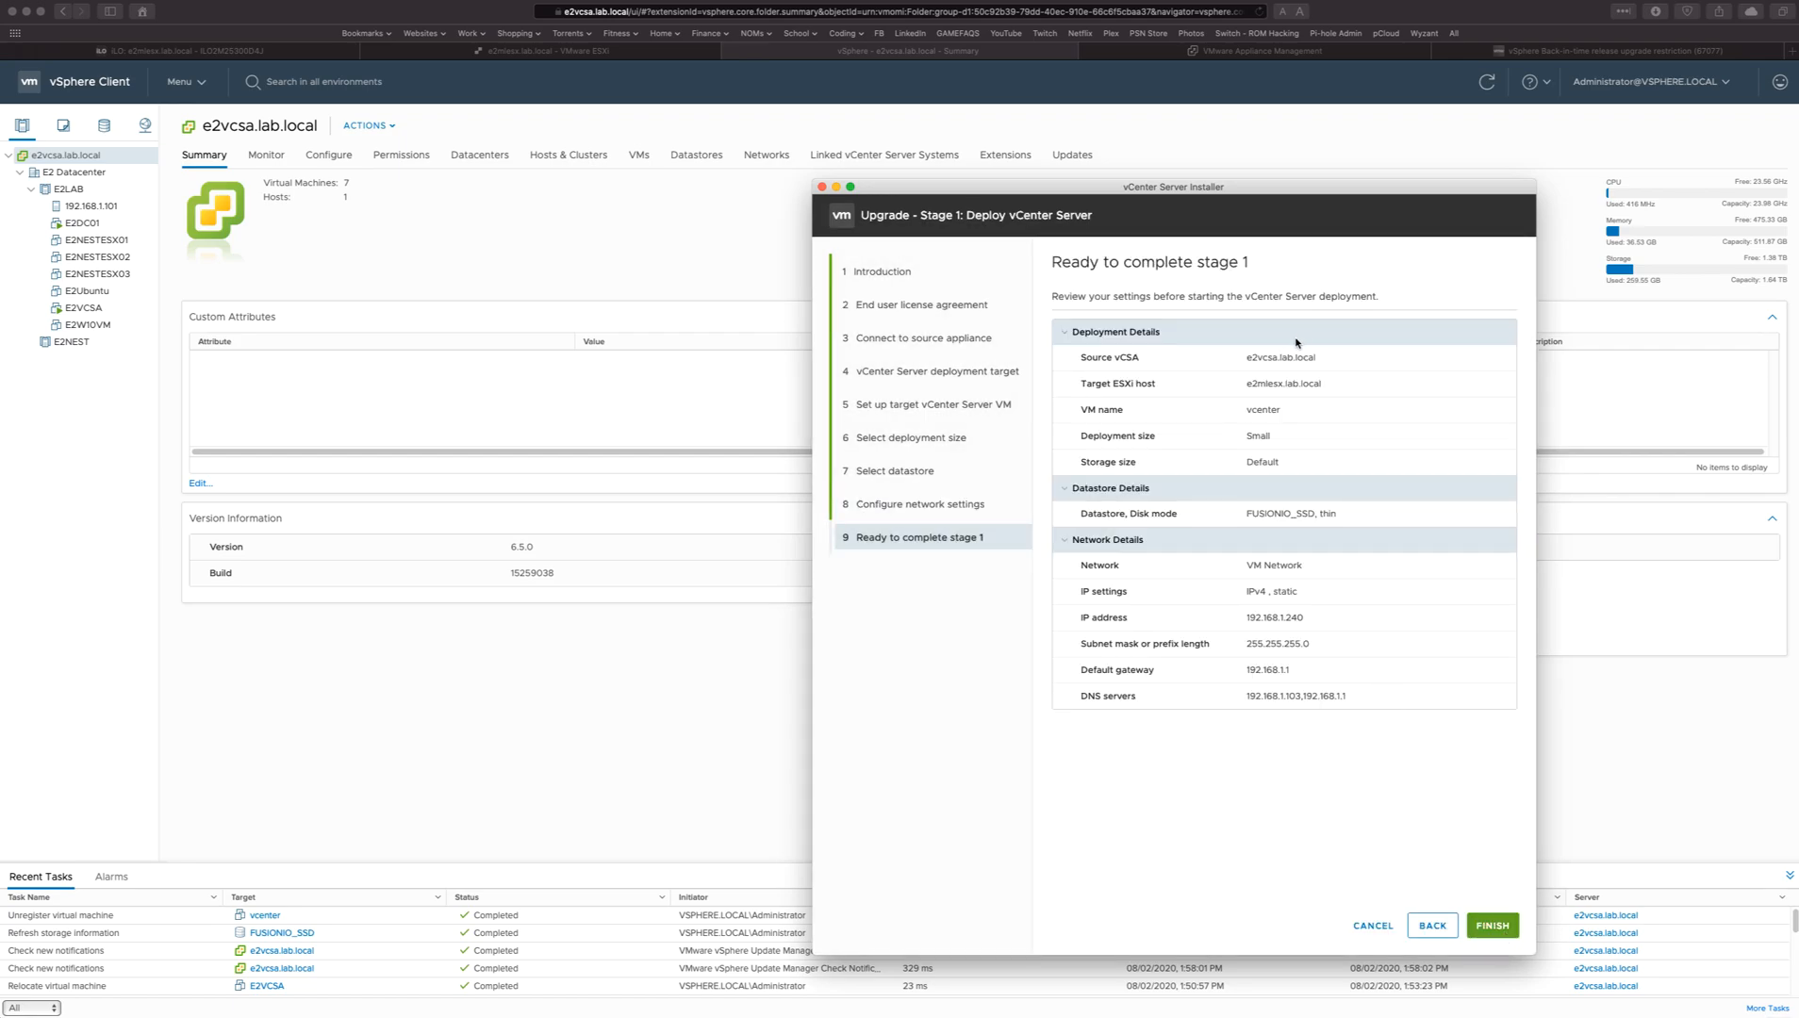
{"action": "left_click", "coordinate": [1495, 927]}
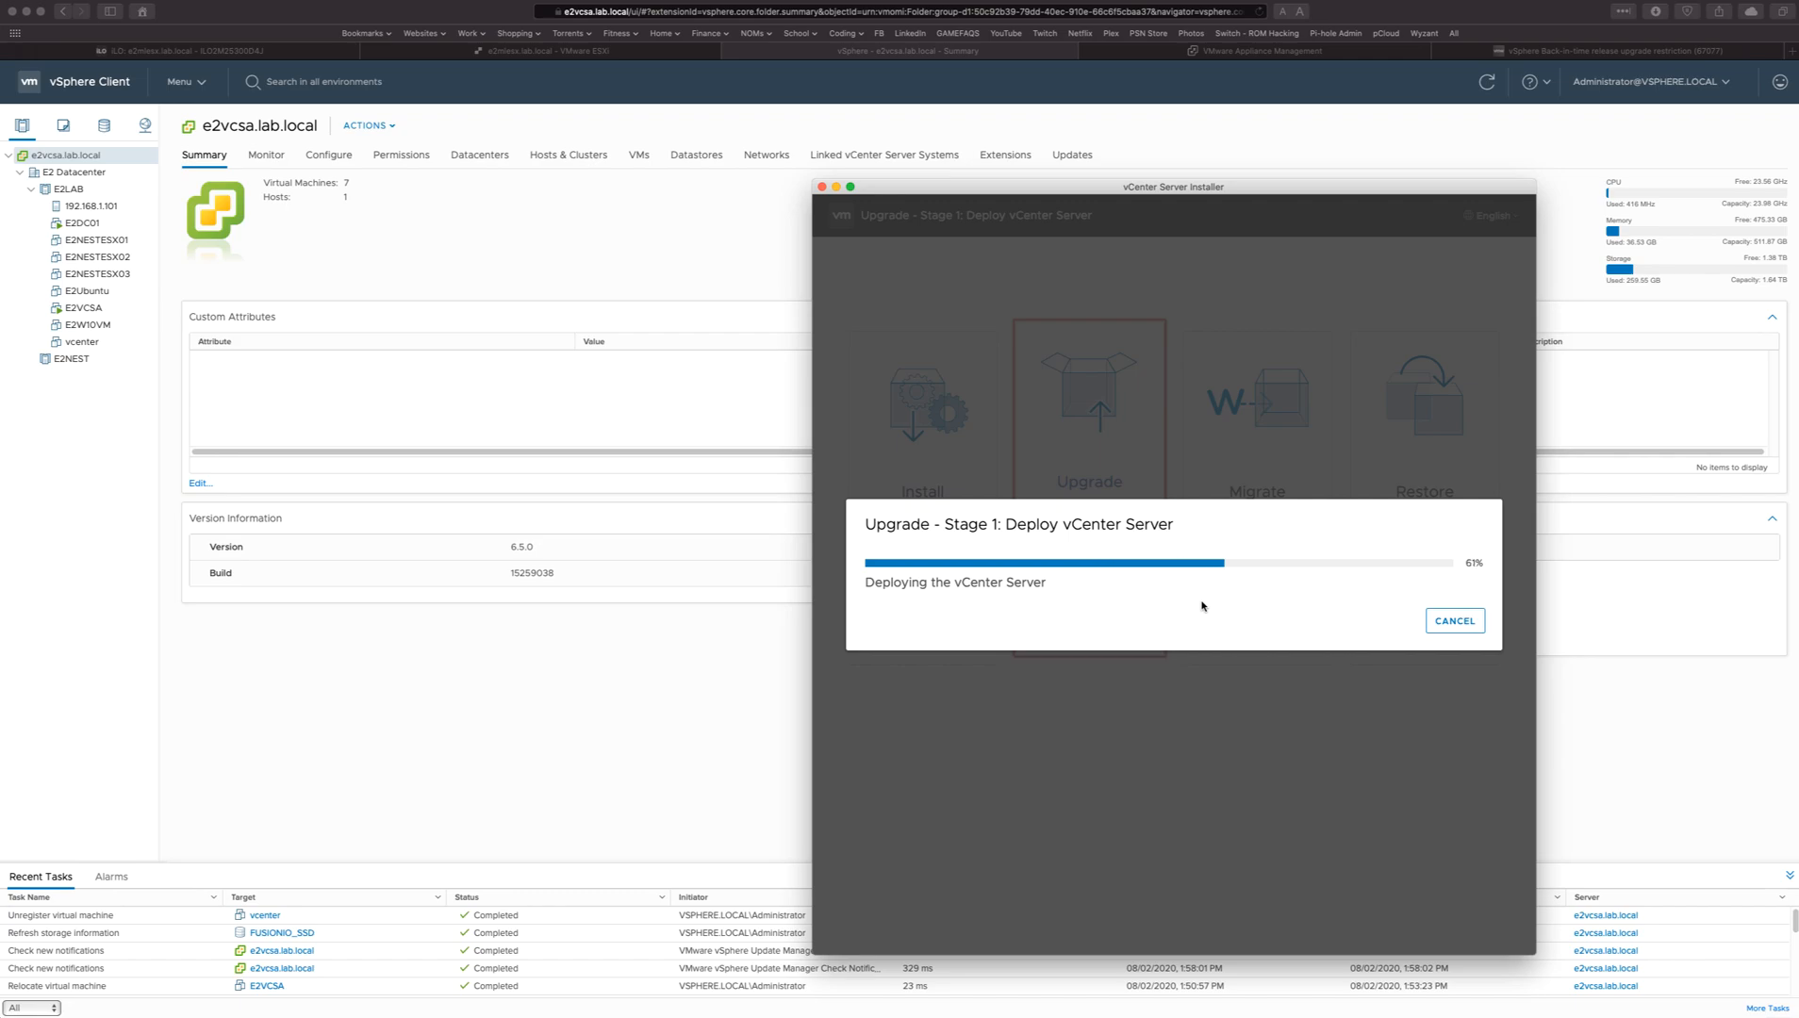
Enlarge the vCenter Server Installer window to cover most of the screen during the stage 1 deployment.
{"action": "left_click_drag", "start_coordinate": [1174, 187], "coordinate": [710, 83]}
{"action": "left_click_drag", "start_coordinate": [1070, 851], "coordinate": [1714, 957]}
{"action": "left_click_drag", "start_coordinate": [1043, 89], "coordinate": [1000, 34]}
{"action": "left_click_drag", "start_coordinate": [1649, 910], "coordinate": [1796, 988]}
{"action": "left_click_drag", "start_coordinate": [1177, 34], "coordinate": [993, 46]}
{"action": "key", "text": "super+Tab"}
{"action": "key", "text": "super+Tab"}
{"action": "key", "text": "super+Tab"}
{"action": "key", "text": "super+Tab"}
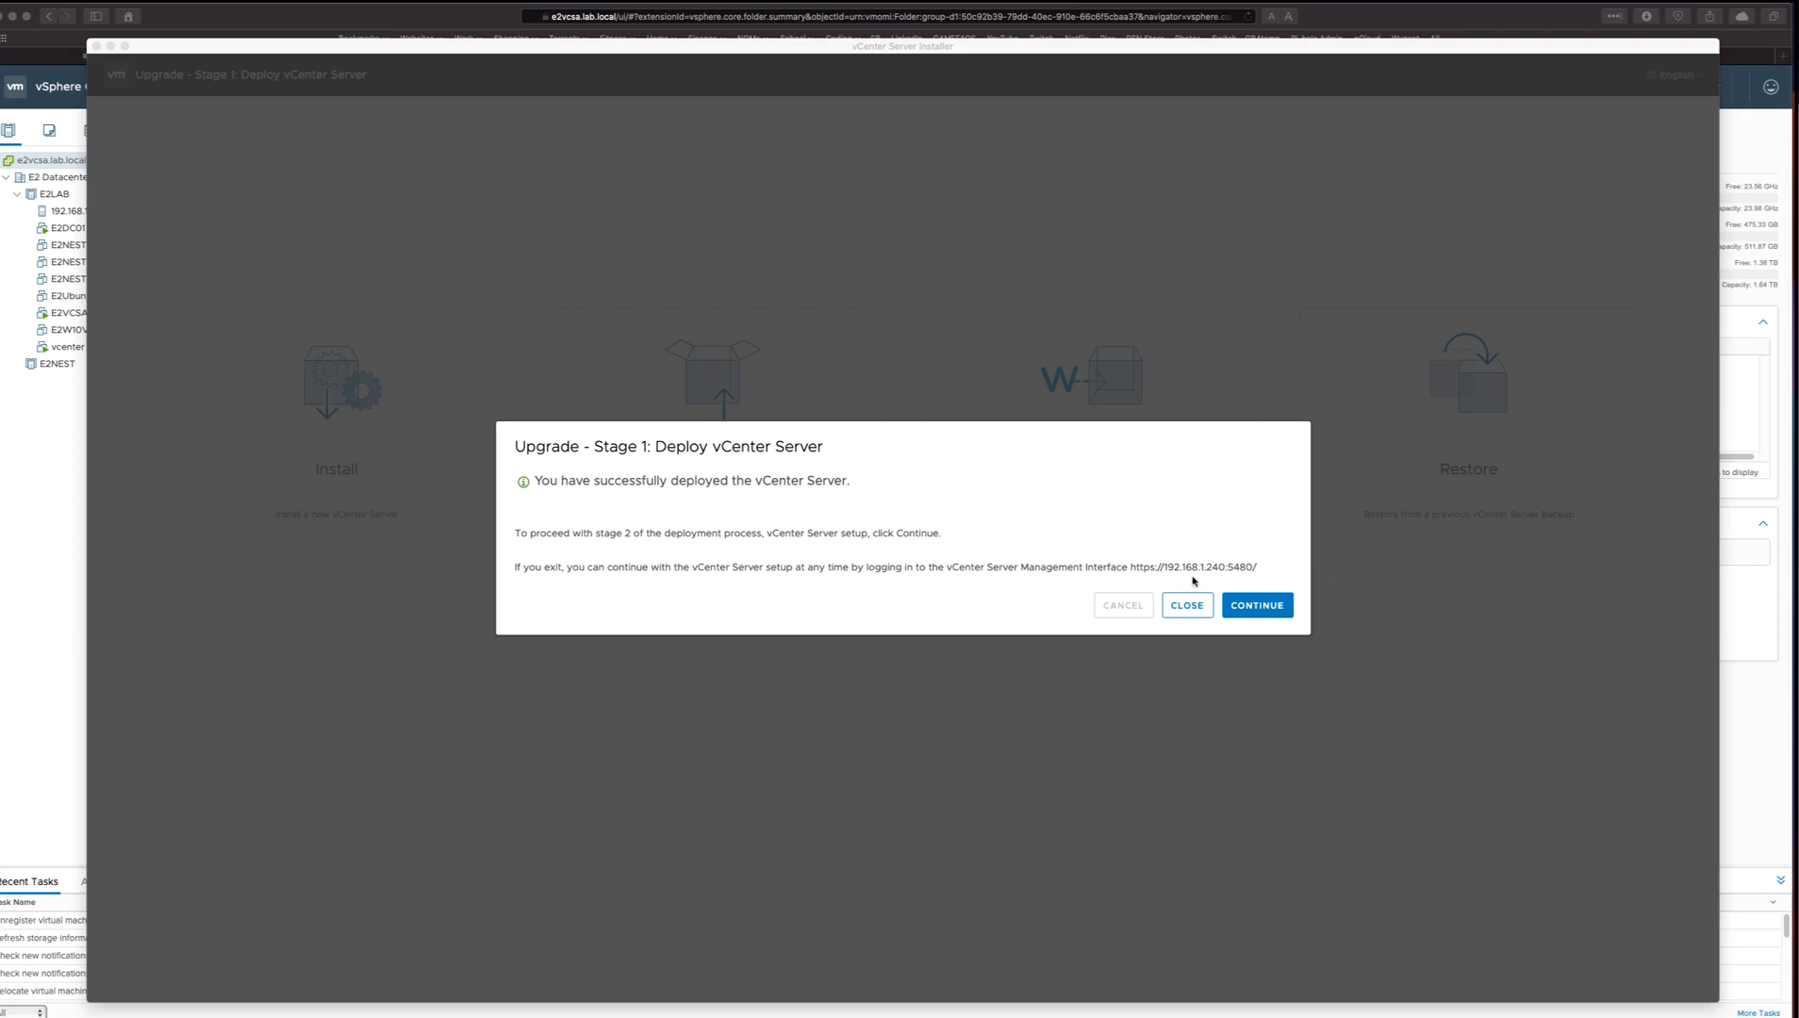
Continue to stage 2 of the upgrade and proceed past its introduction to the source vCenter Server checks.
{"action": "left_click", "coordinate": [1272, 606]}
{"action": "left_click", "coordinate": [1269, 603]}
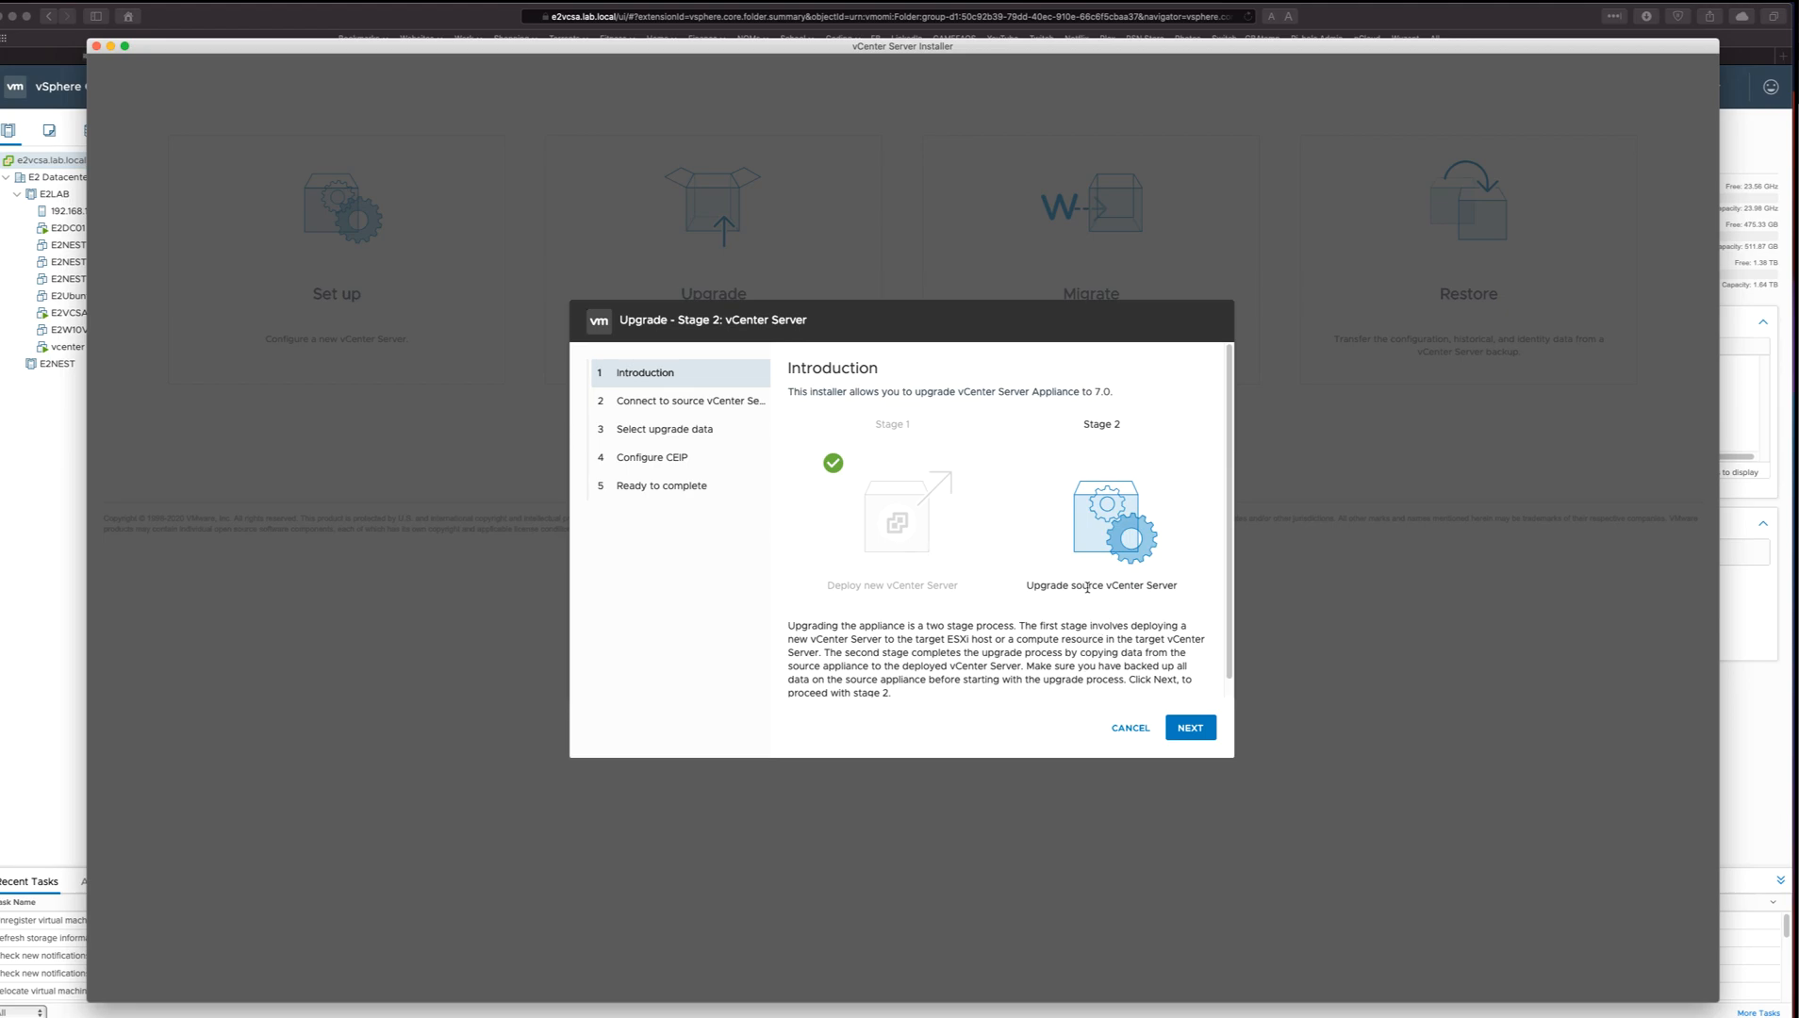
{"action": "left_click_drag", "start_coordinate": [1075, 586], "coordinate": [1148, 585]}
{"action": "left_click", "coordinate": [1190, 728]}
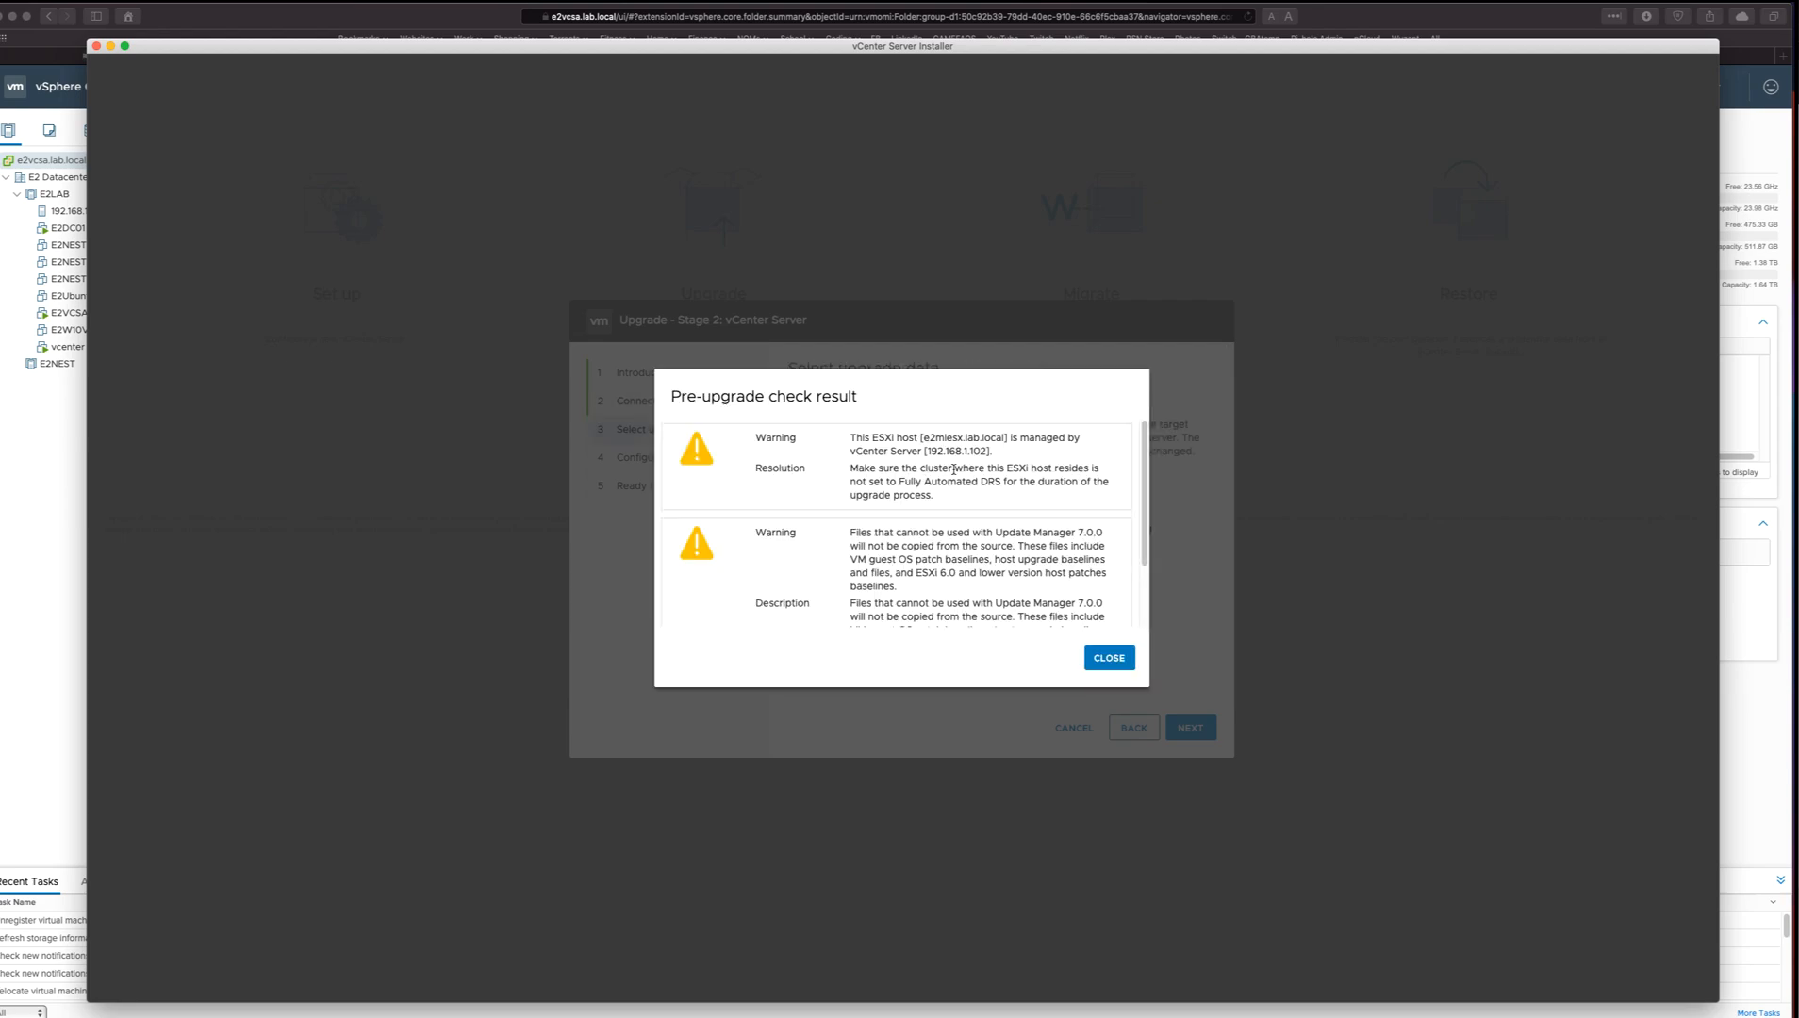
Review the pre-upgrade warnings about the managed ESXi host and Update Manager files, and dismiss the check result.
{"action": "left_click_drag", "start_coordinate": [937, 449], "coordinate": [1025, 572]}
{"action": "left_click", "coordinate": [1013, 572]}
{"action": "scroll", "coordinate": [995, 561], "scroll_direction": "down", "scroll_amount": 3}
{"action": "left_click_drag", "start_coordinate": [949, 535], "coordinate": [1090, 541]}
{"action": "left_click", "coordinate": [1023, 548]}
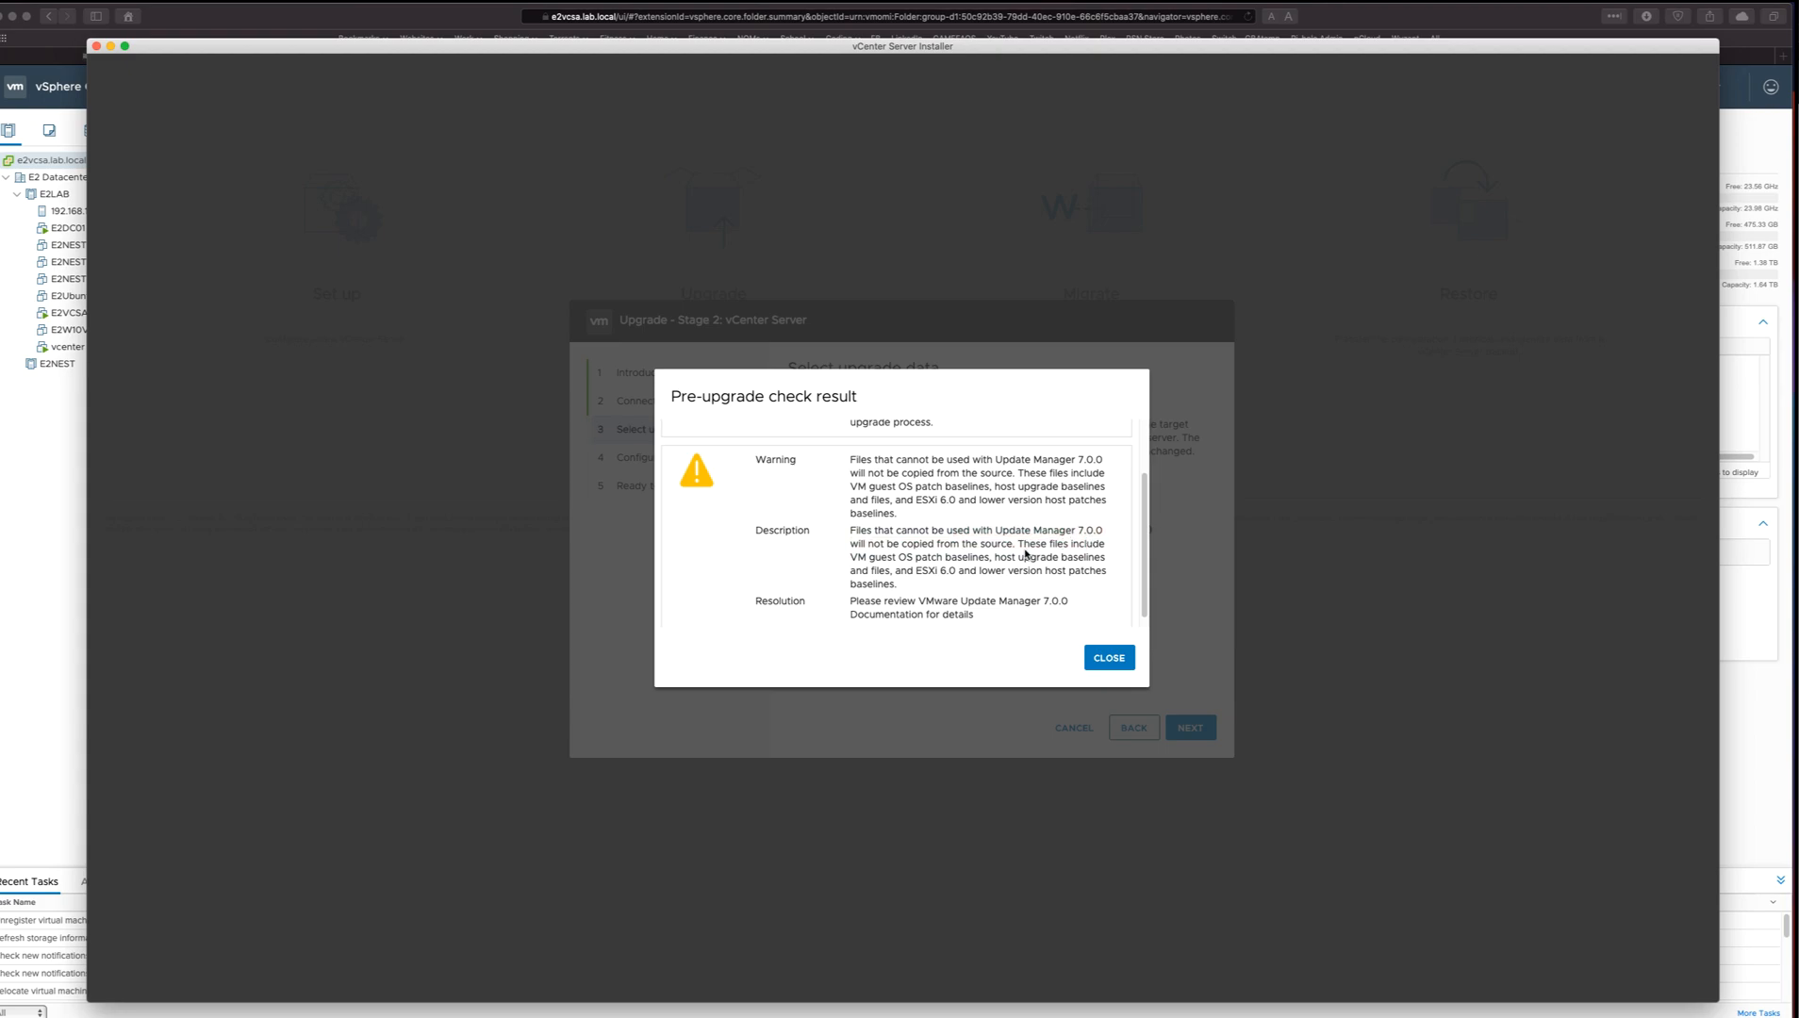
{"action": "left_click", "coordinate": [1105, 656]}
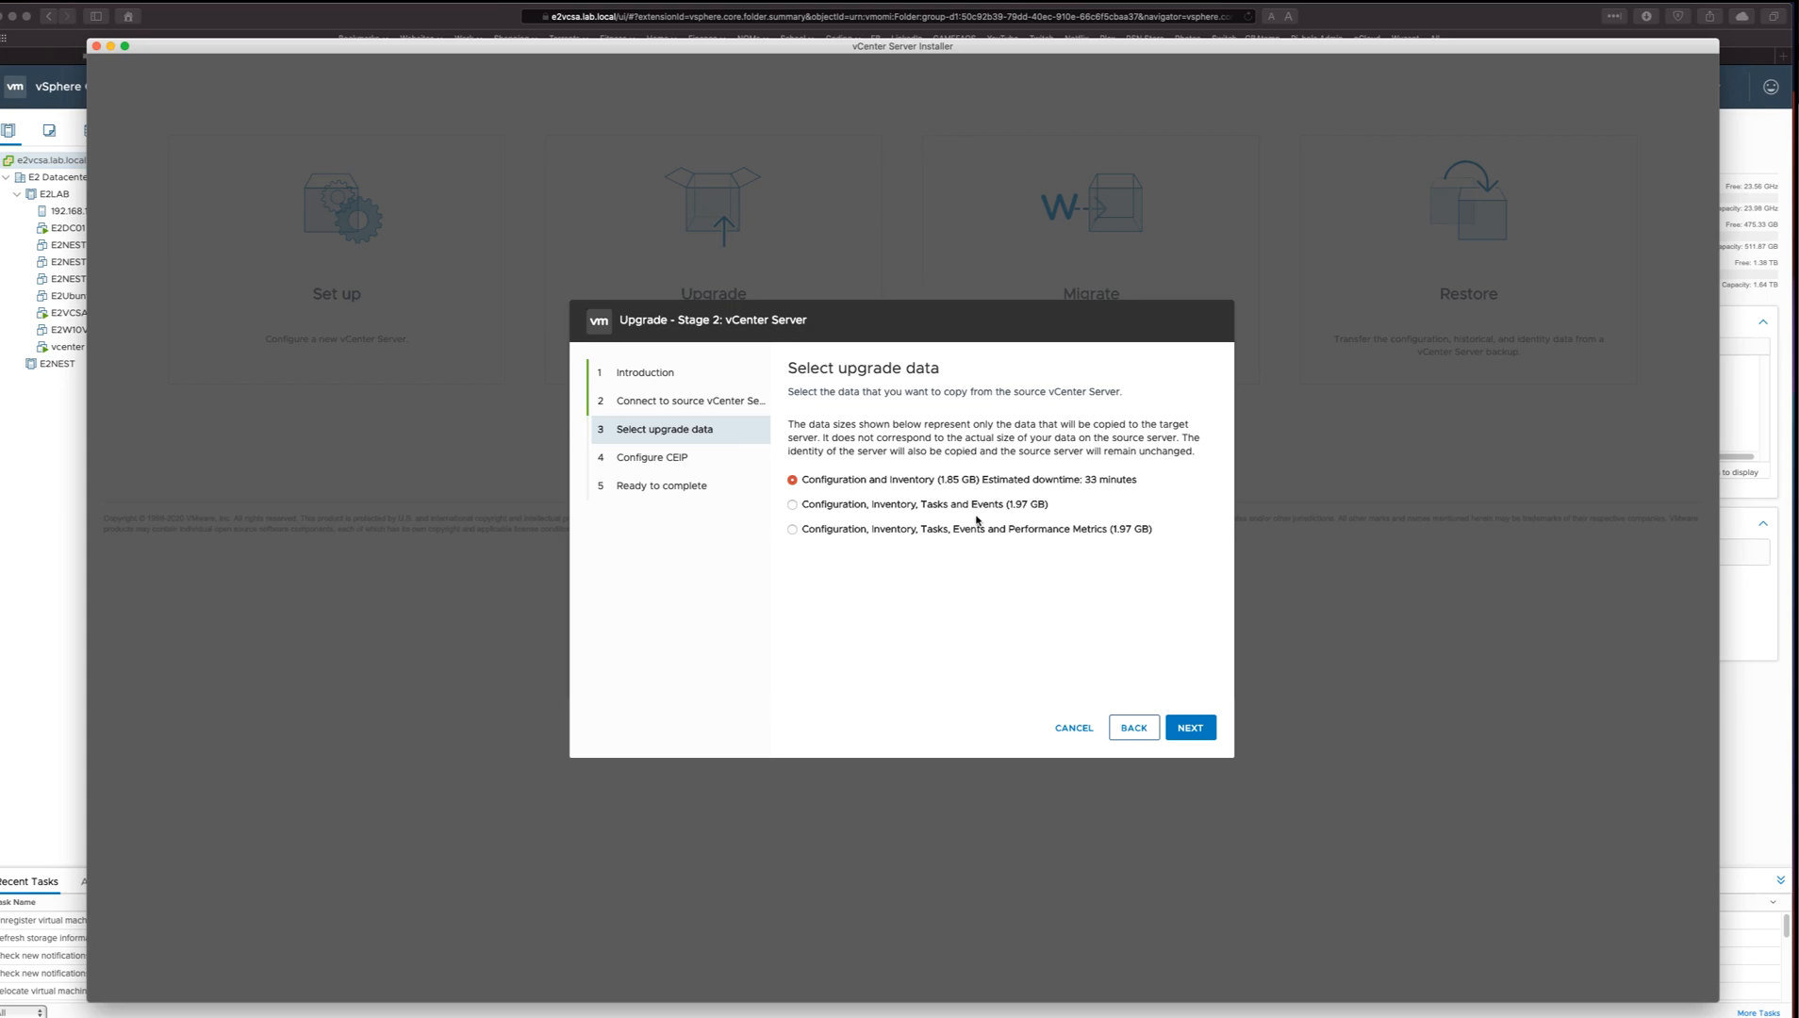
Select Configuration, Inventory, Tasks, Events and Performance Metrics as the data to copy, and opt out of the CEIP.
{"action": "left_click", "coordinate": [929, 508]}
{"action": "left_click", "coordinate": [945, 530]}
{"action": "left_click", "coordinate": [1182, 727]}
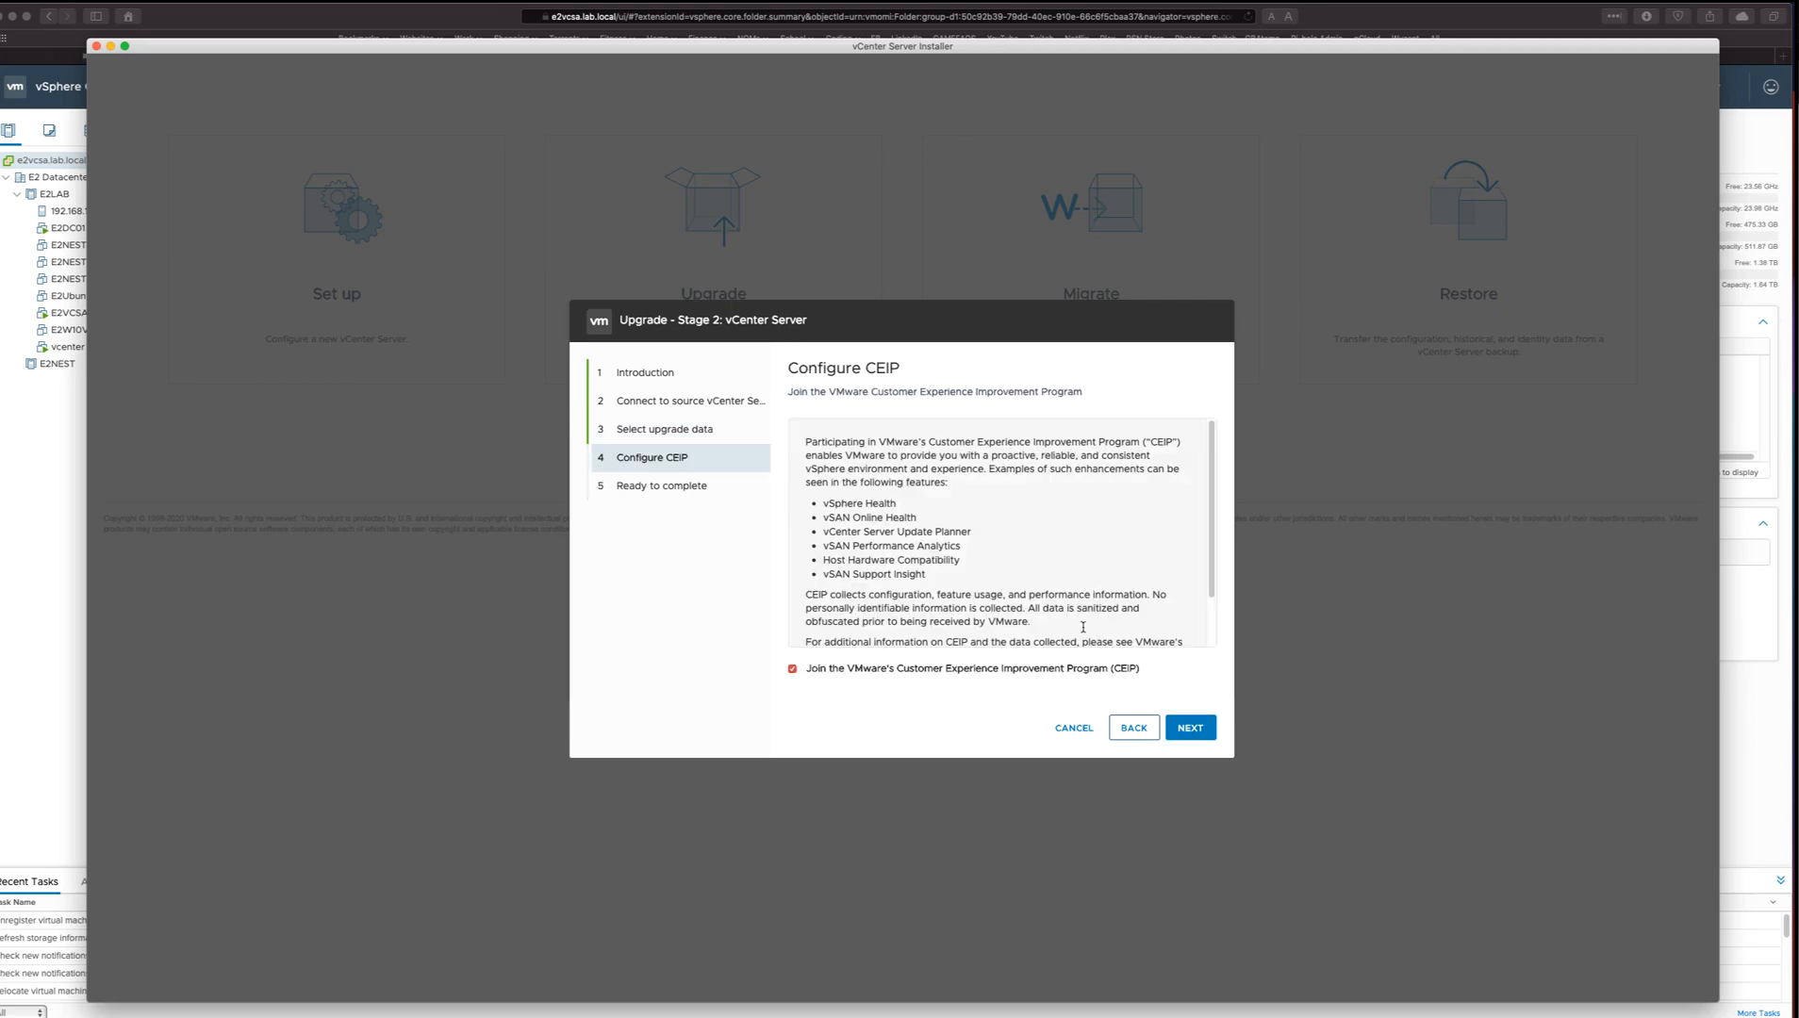
{"action": "left_click", "coordinate": [871, 670]}
{"action": "left_click", "coordinate": [1189, 728]}
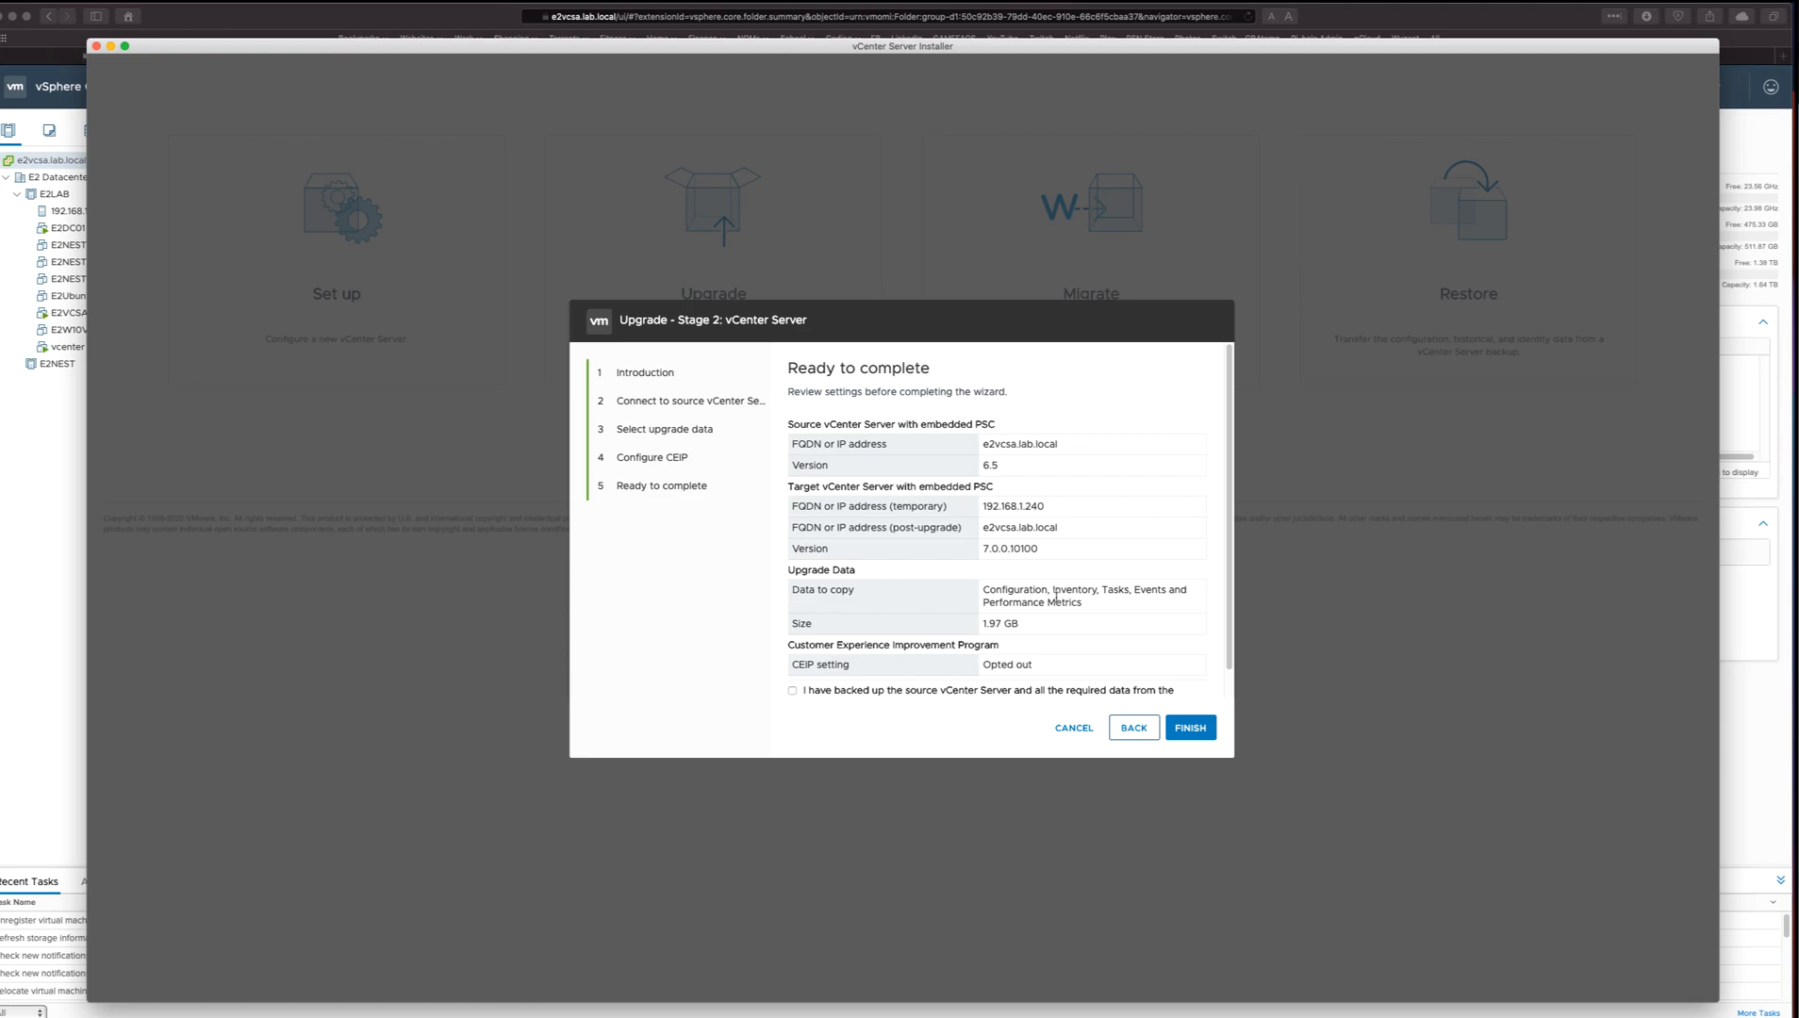
Confirm that the source vCenter Server is backed up, start the stage 2 upgrade and accept the shutdown warning.
{"action": "scroll", "coordinate": [1068, 563], "scroll_direction": "down", "scroll_amount": 1}
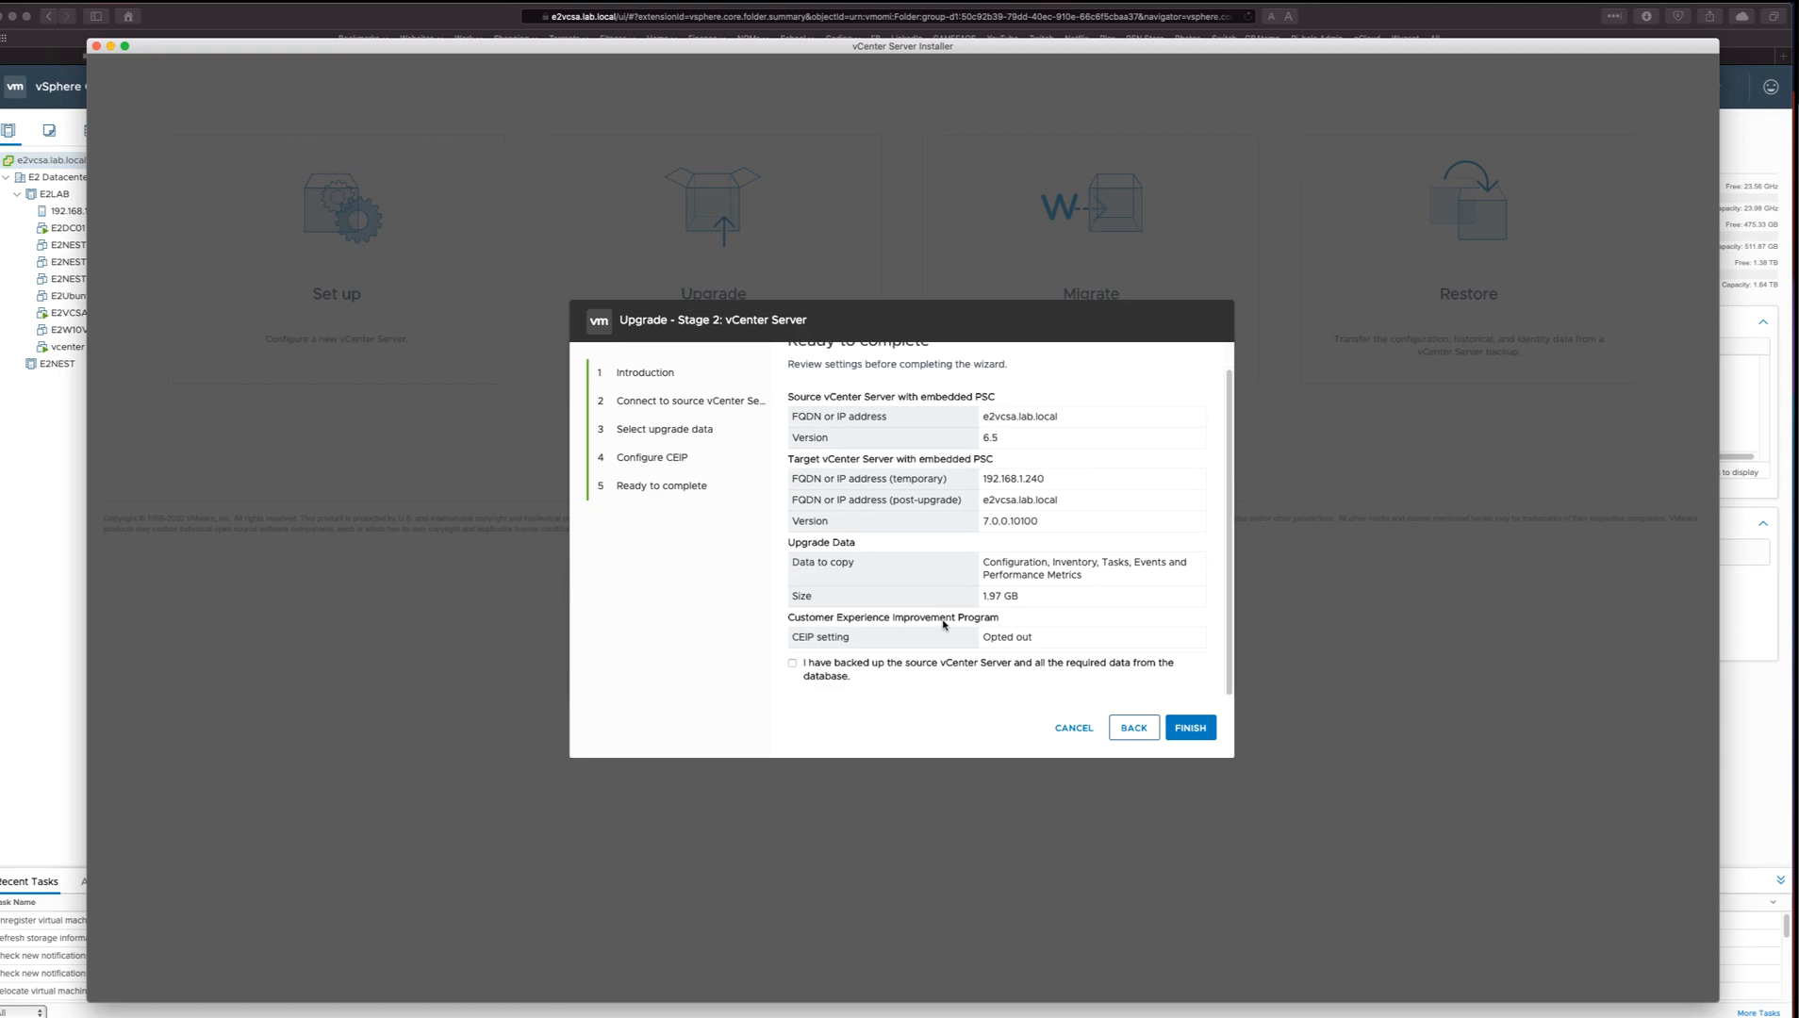
{"action": "left_click", "coordinate": [998, 672]}
{"action": "left_click", "coordinate": [1212, 734]}
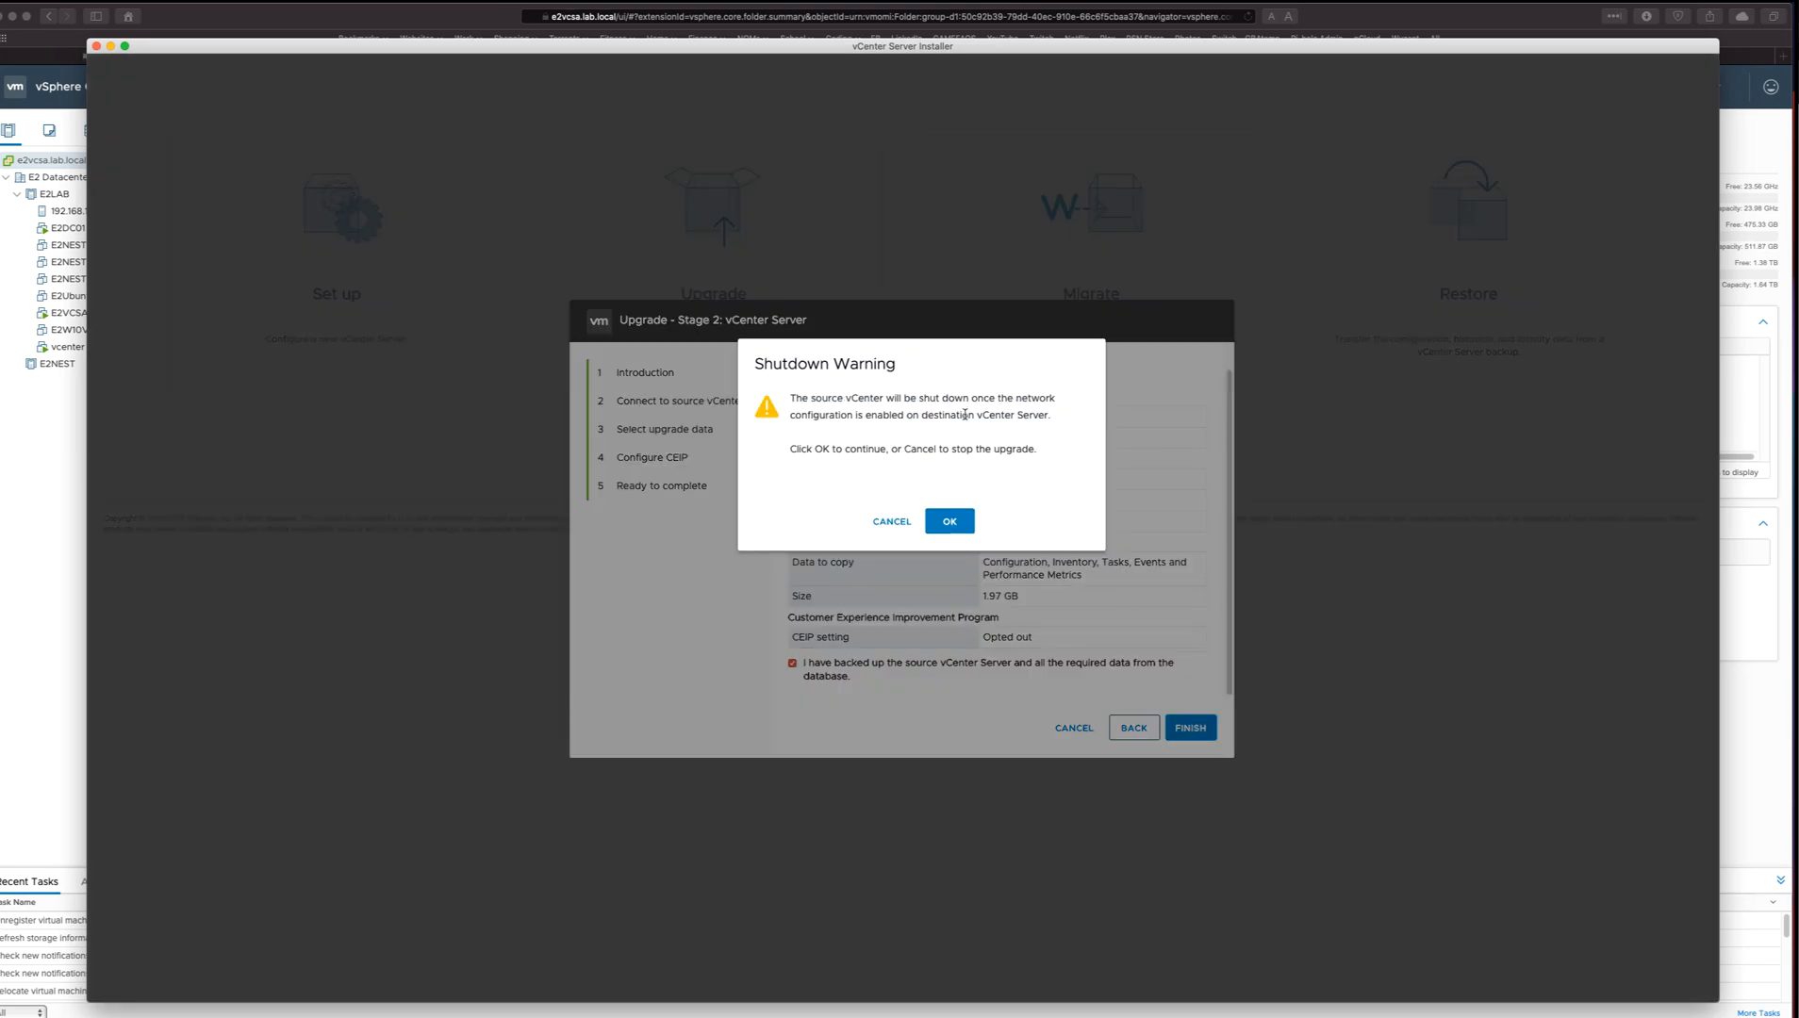
{"action": "left_click", "coordinate": [949, 521]}
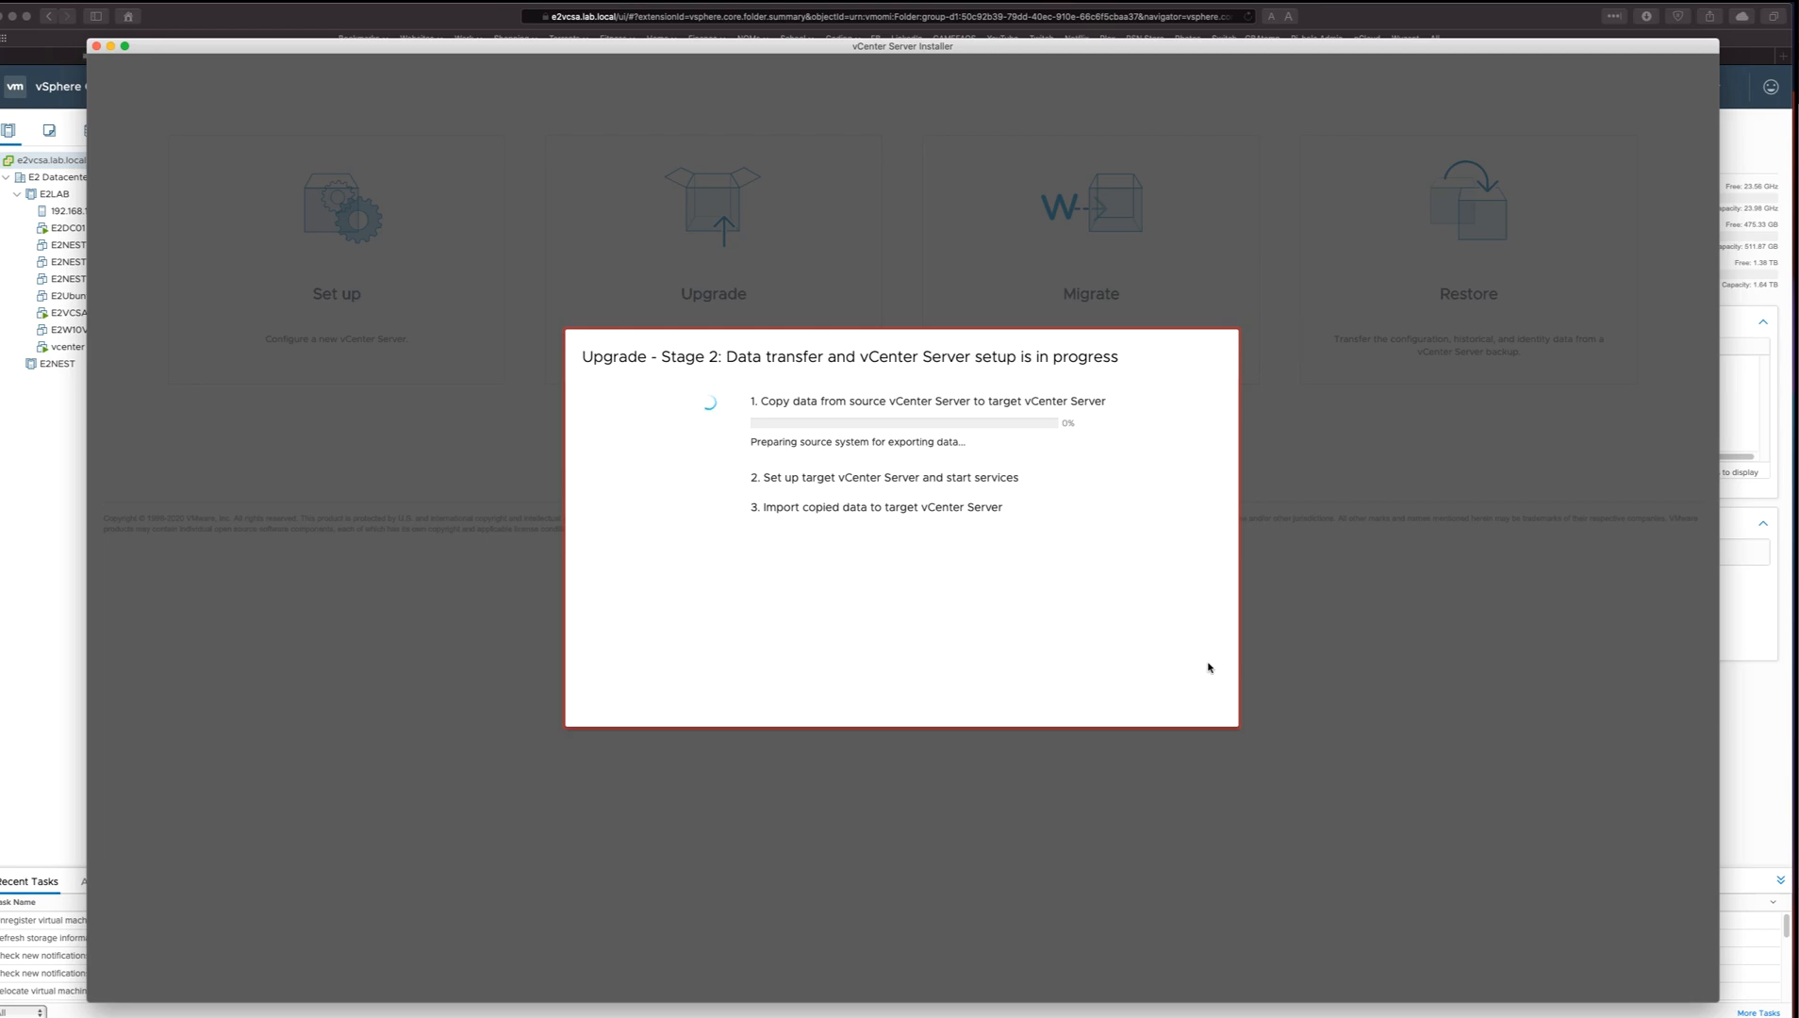
Read the TLS protocol and Auto Deploy messages, dismiss them and close the completed stage 2 upgrade.
{"action": "left_click", "coordinate": [870, 623]}
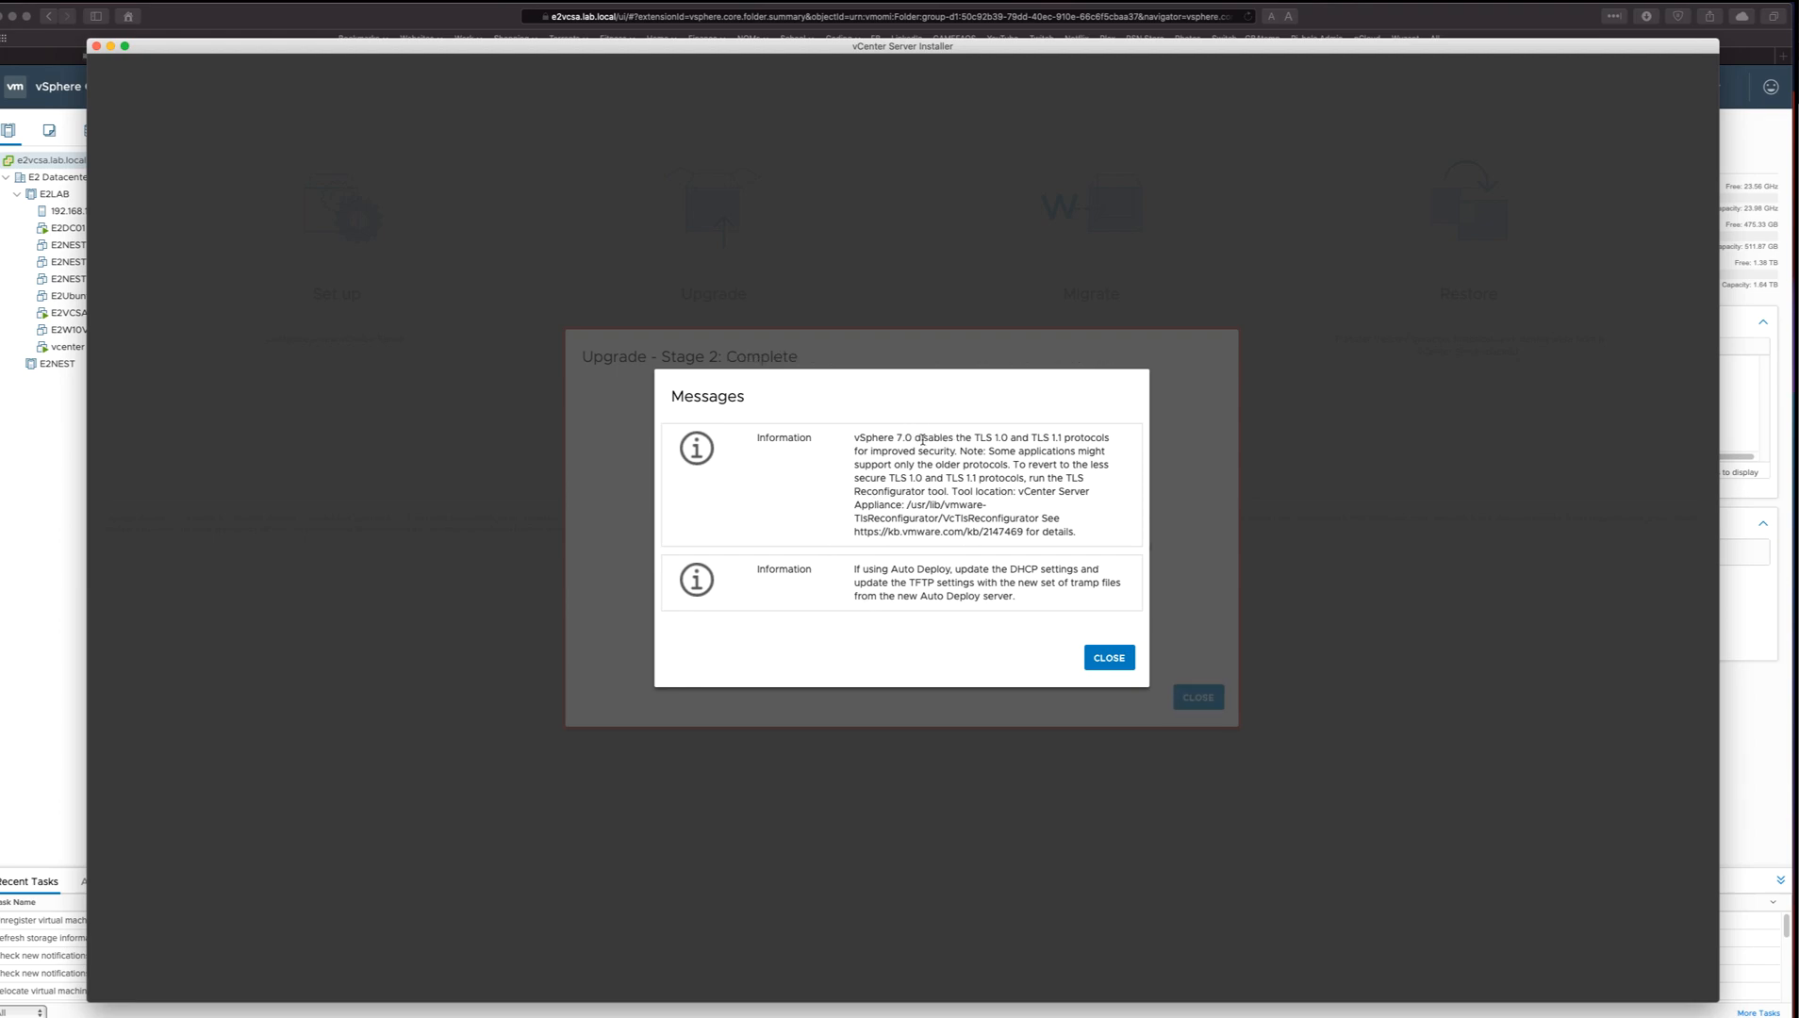
{"action": "left_click_drag", "start_coordinate": [917, 463], "coordinate": [1033, 461]}
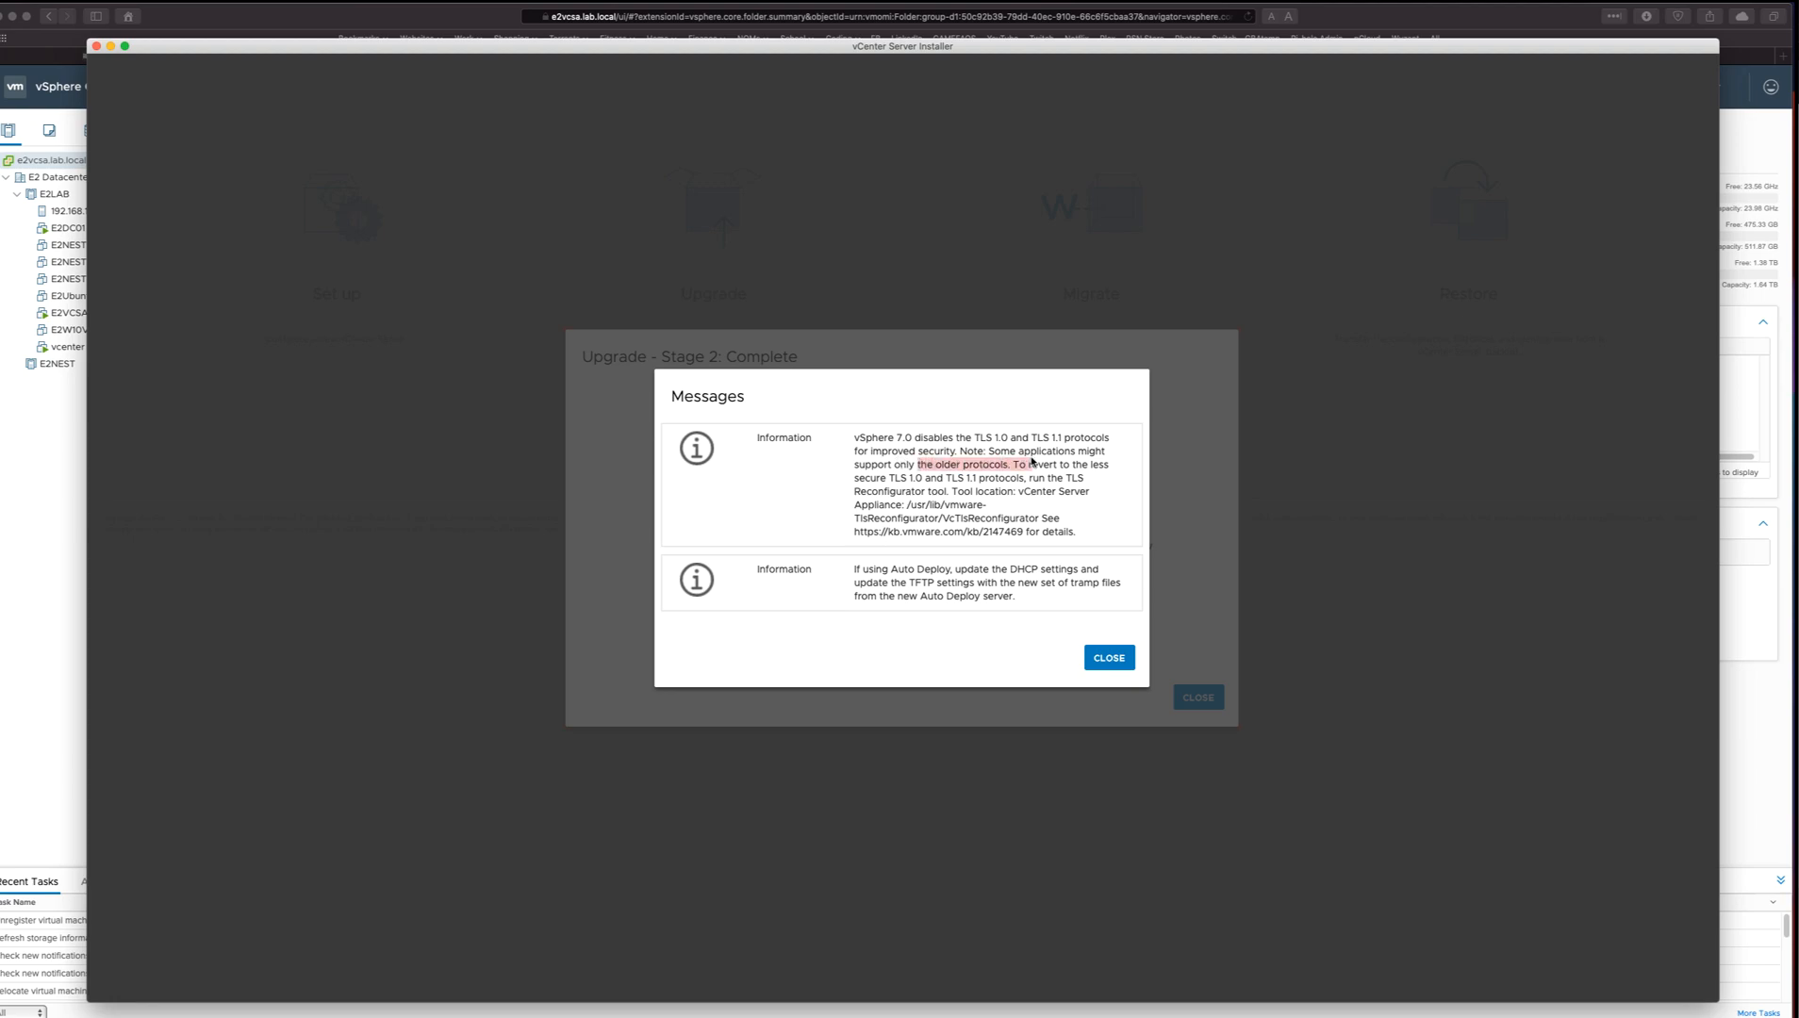
{"action": "left_click", "coordinate": [949, 502]}
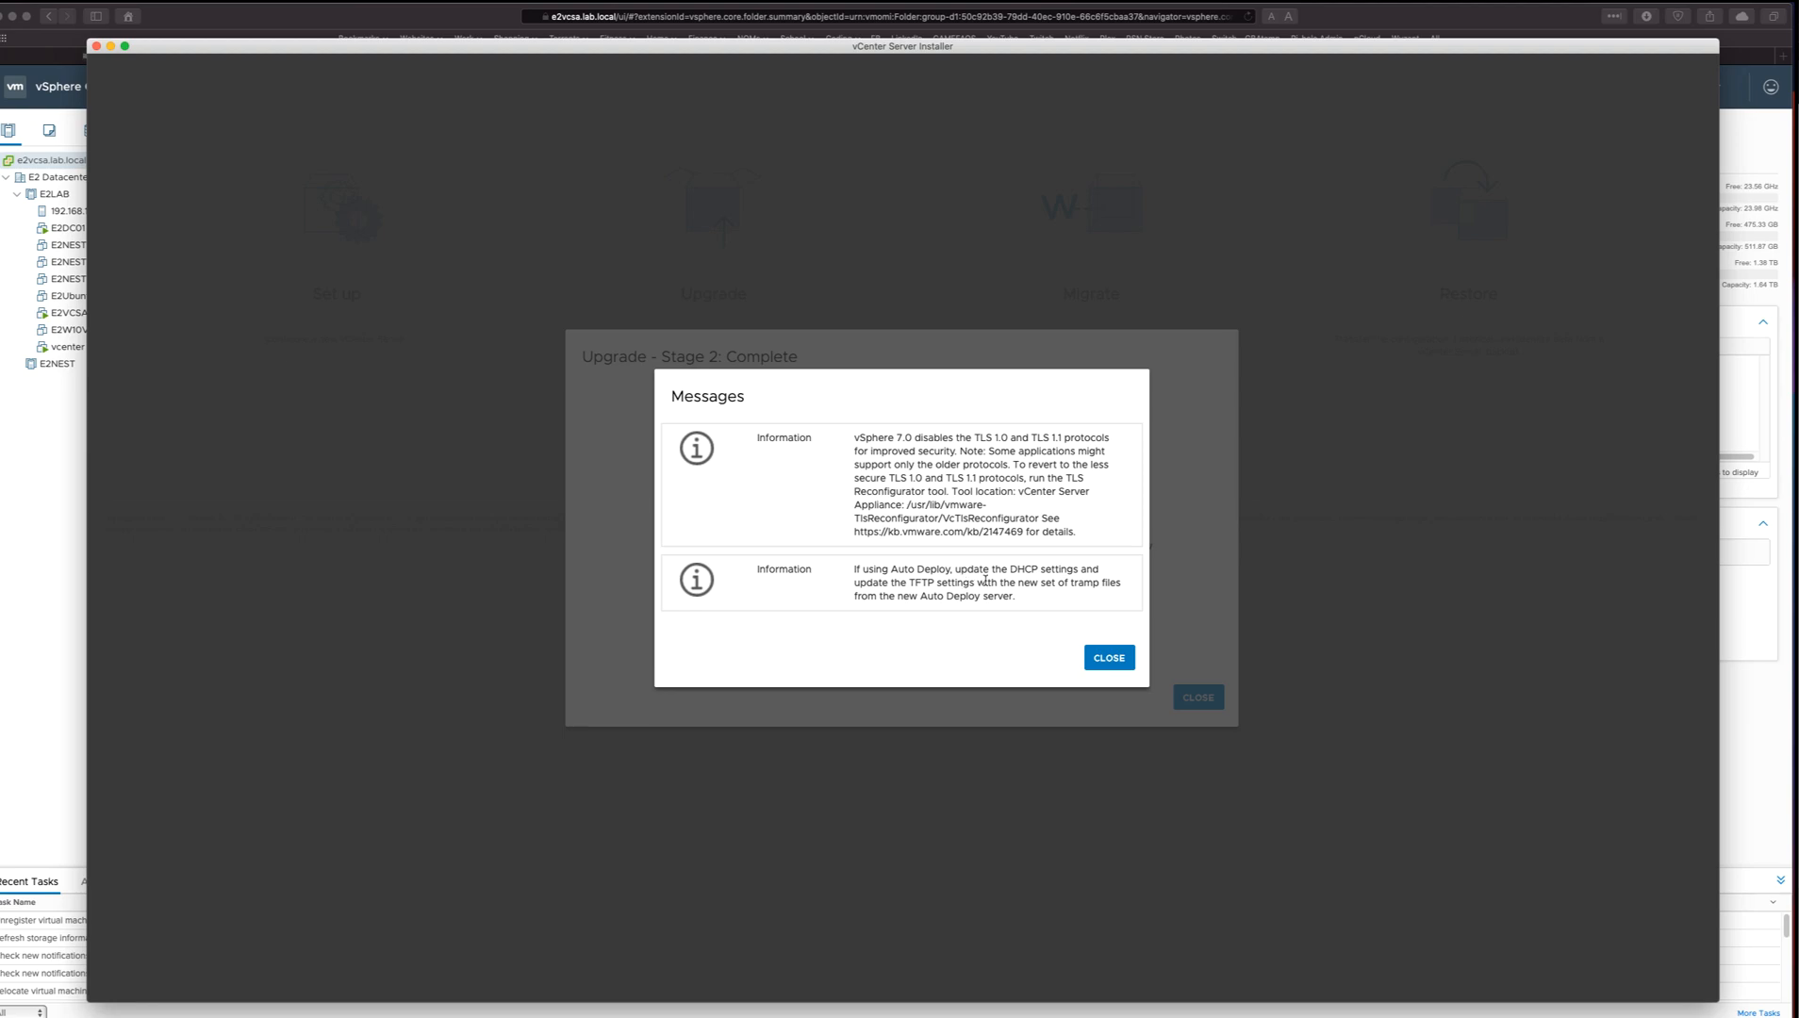
{"action": "left_click", "coordinate": [1105, 659]}
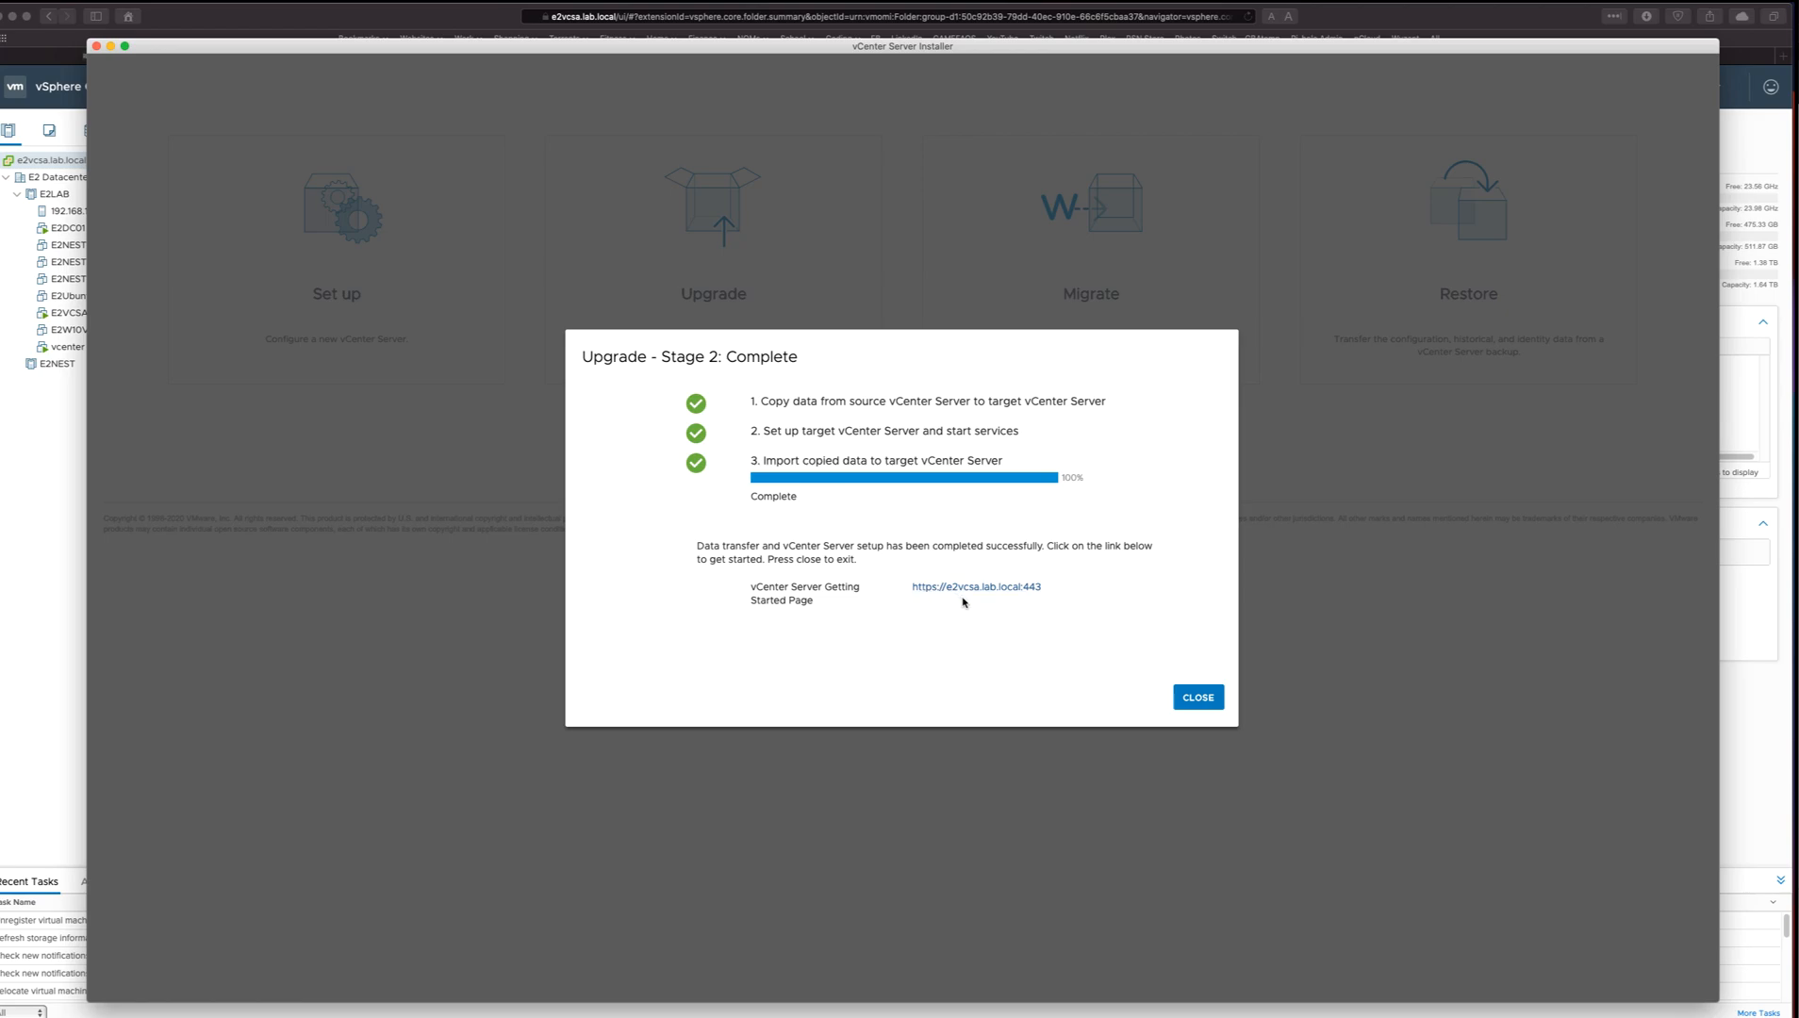
{"action": "left_click", "coordinate": [1199, 698]}
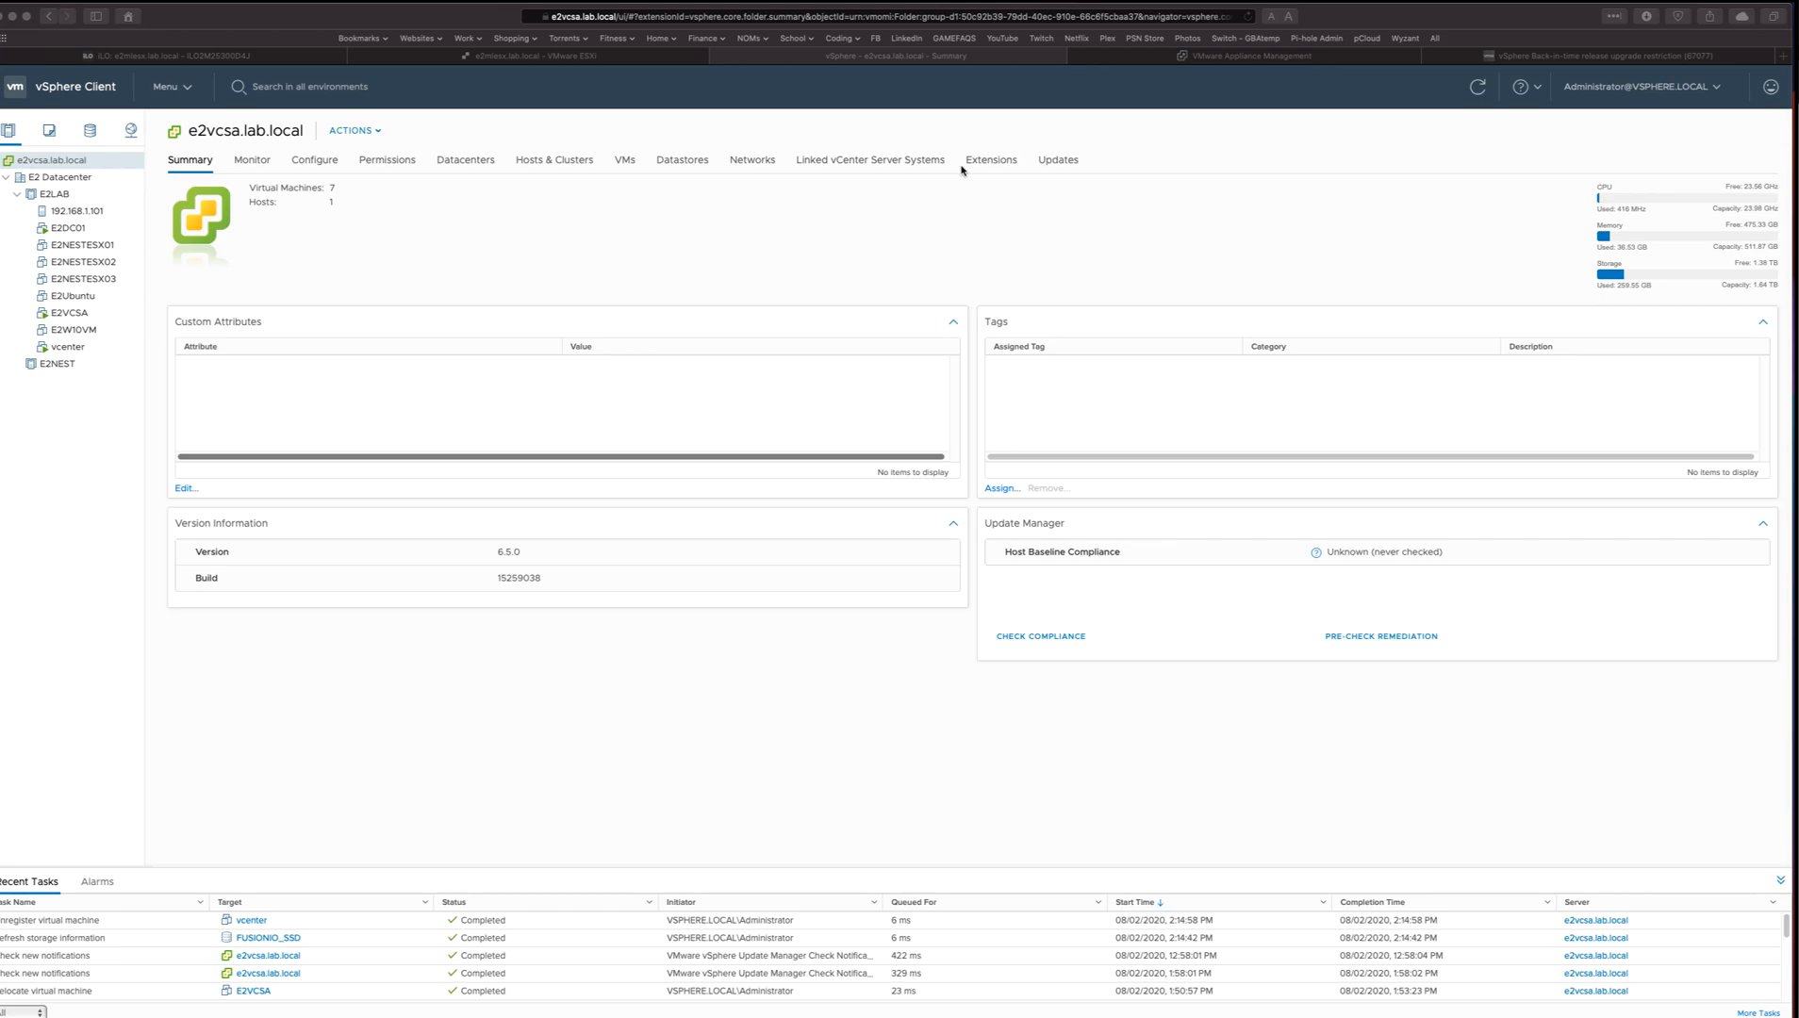
{"action": "left_click", "coordinate": [810, 234]}
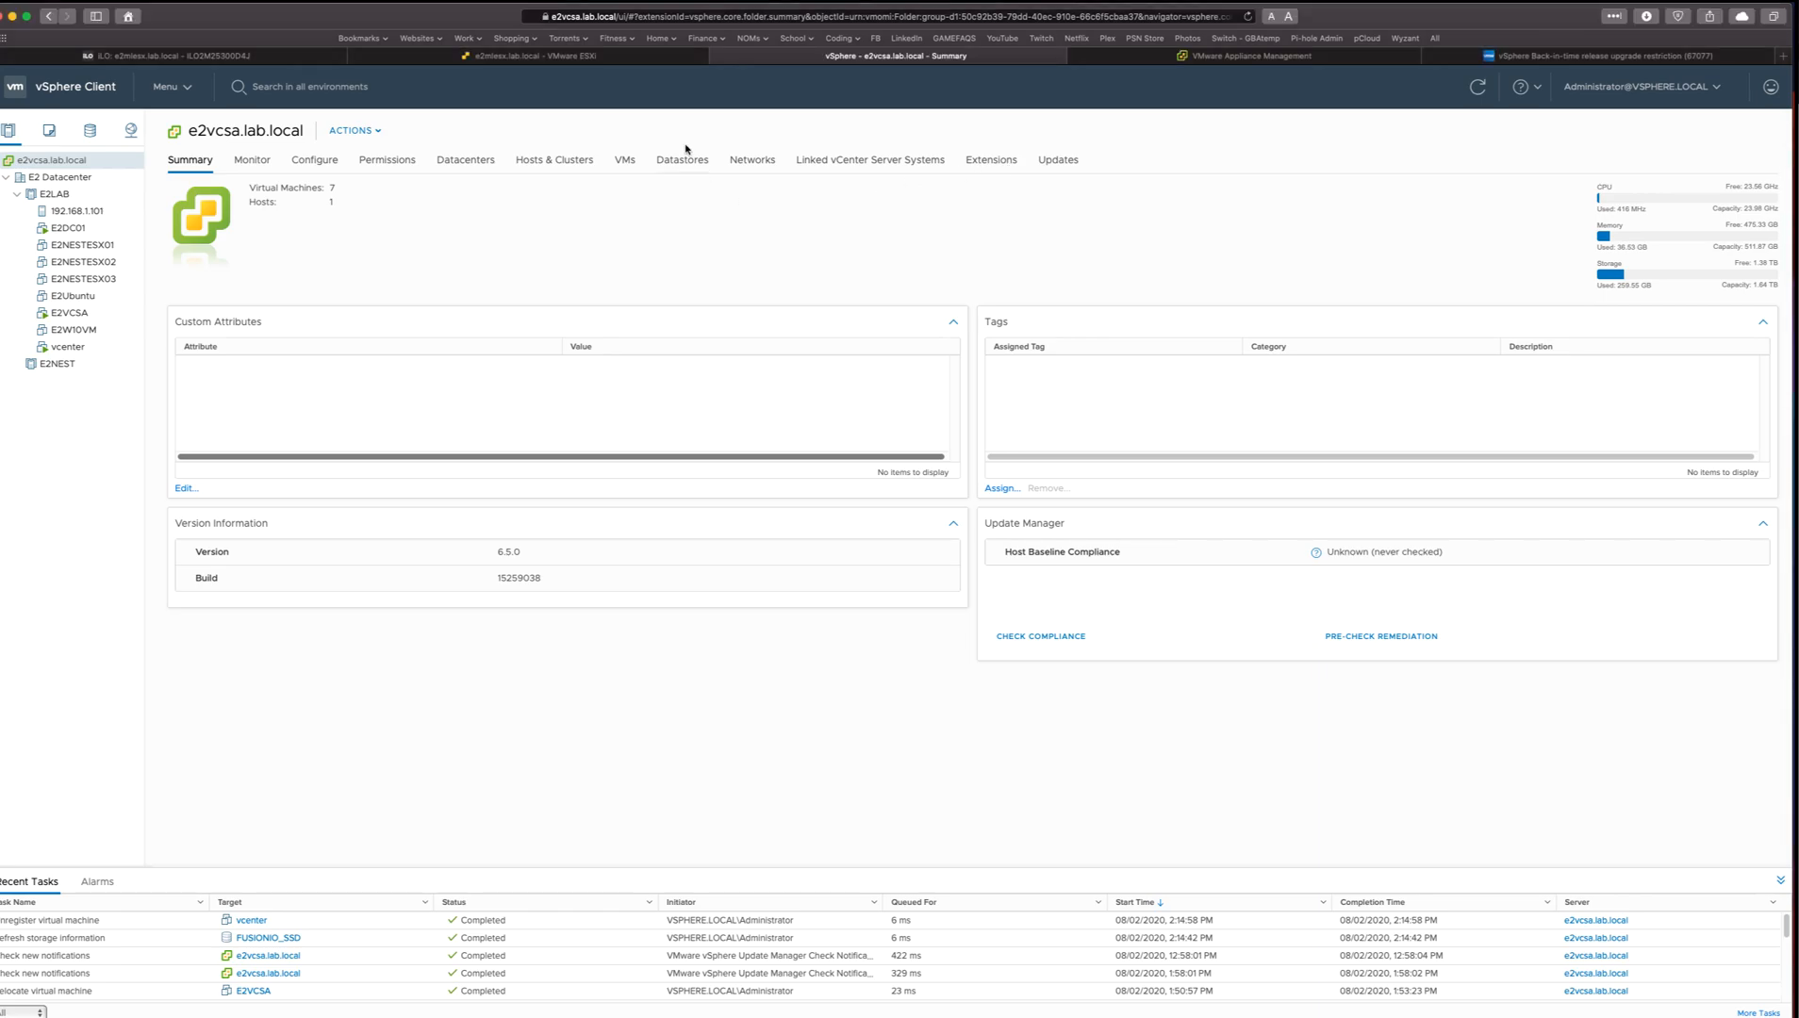
{"action": "left_click", "coordinate": [705, 19]}
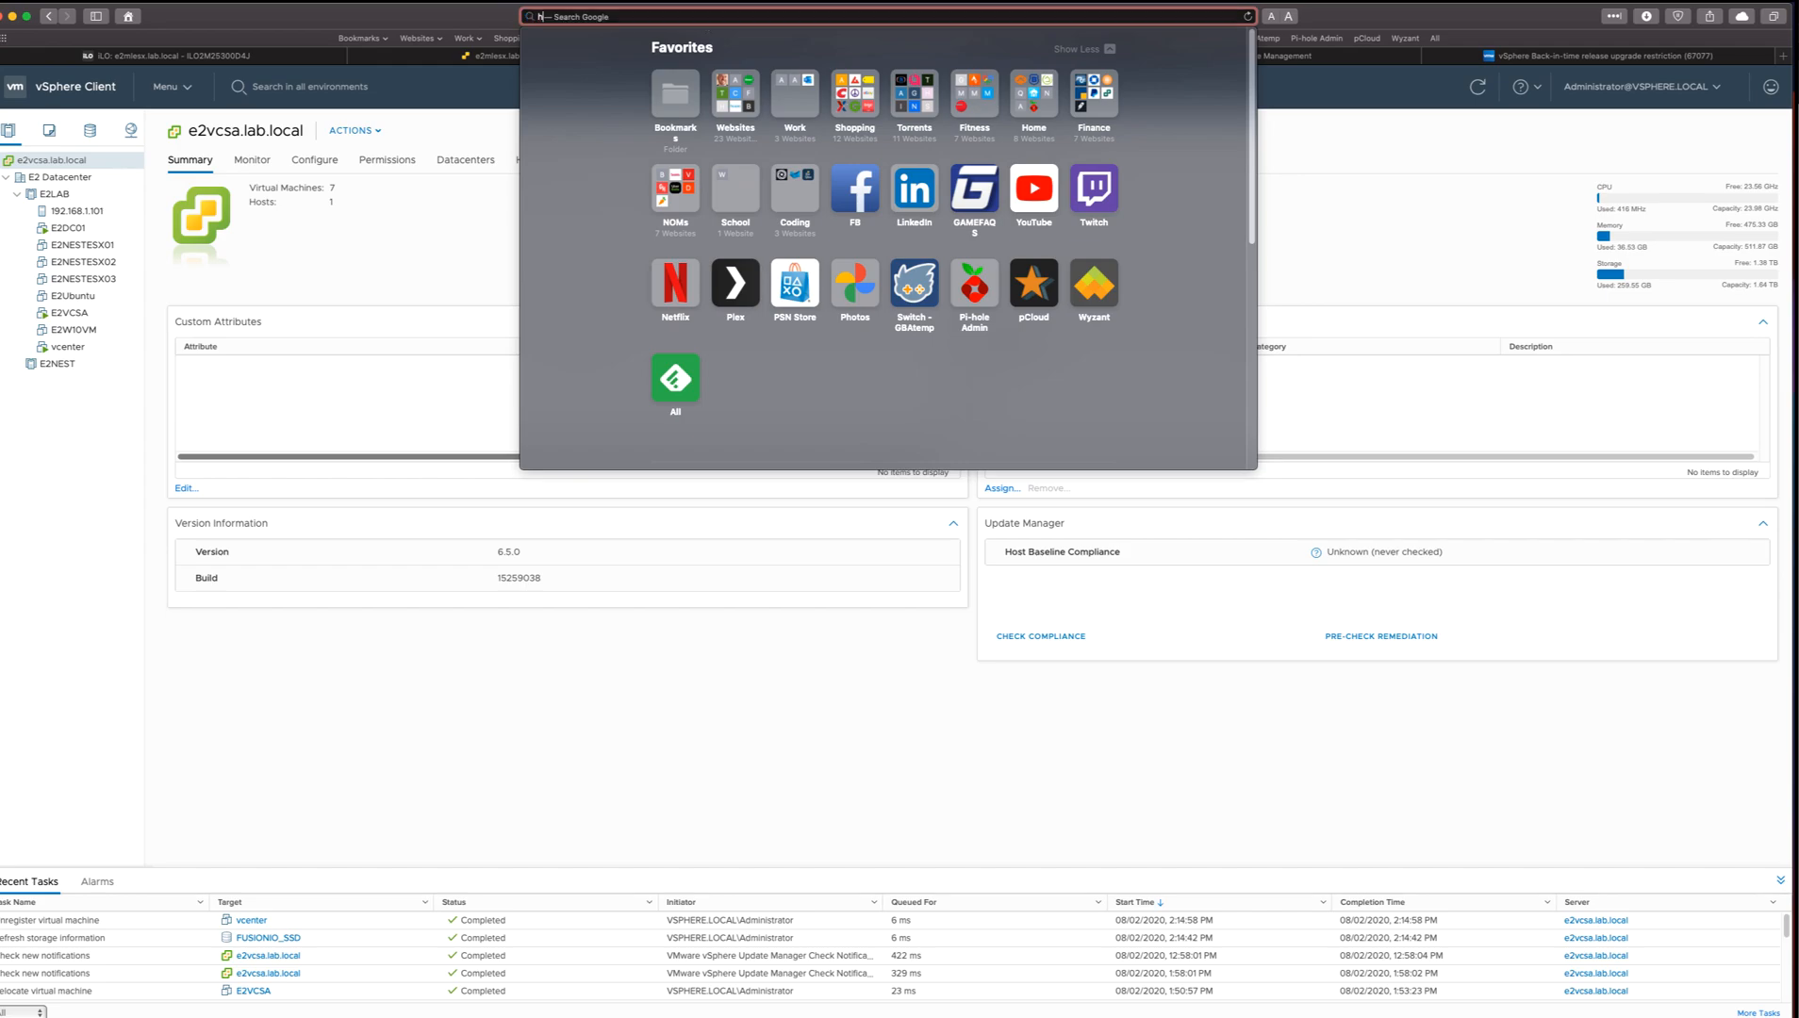
{"action": "type", "text": "https://e2vcsa.lab.local"}
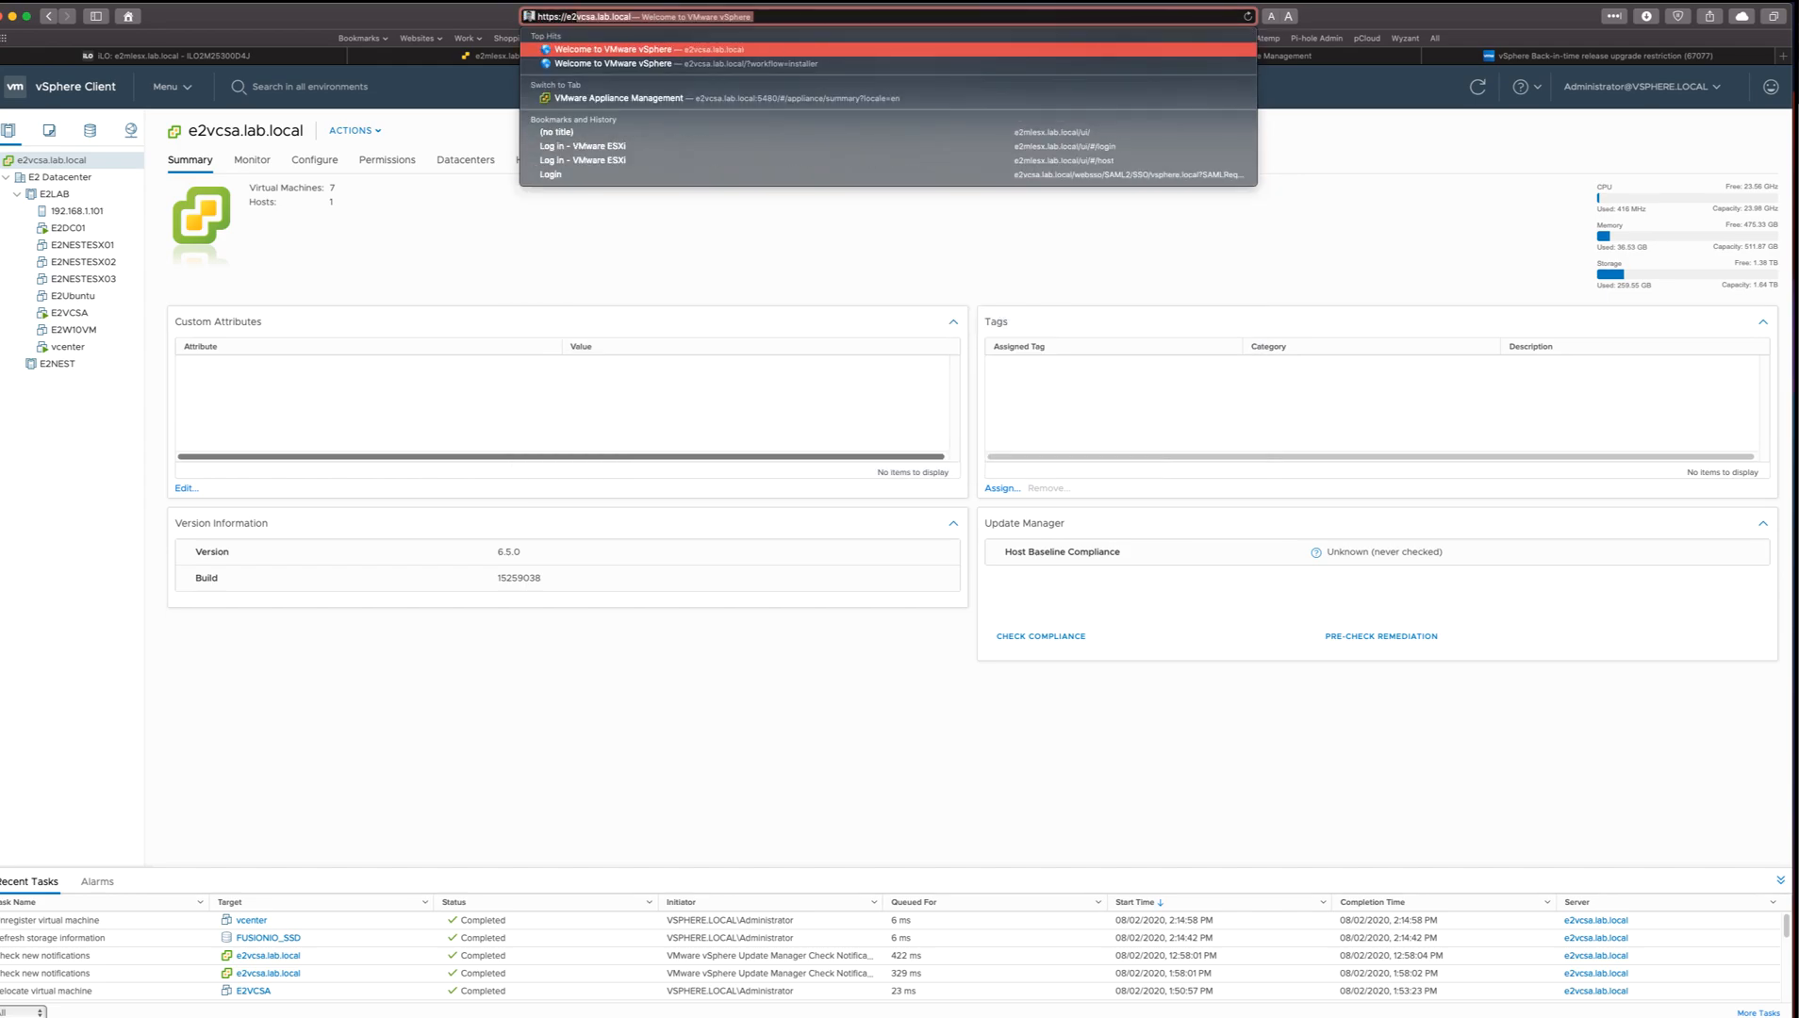
{"action": "key", "text": "Return"}
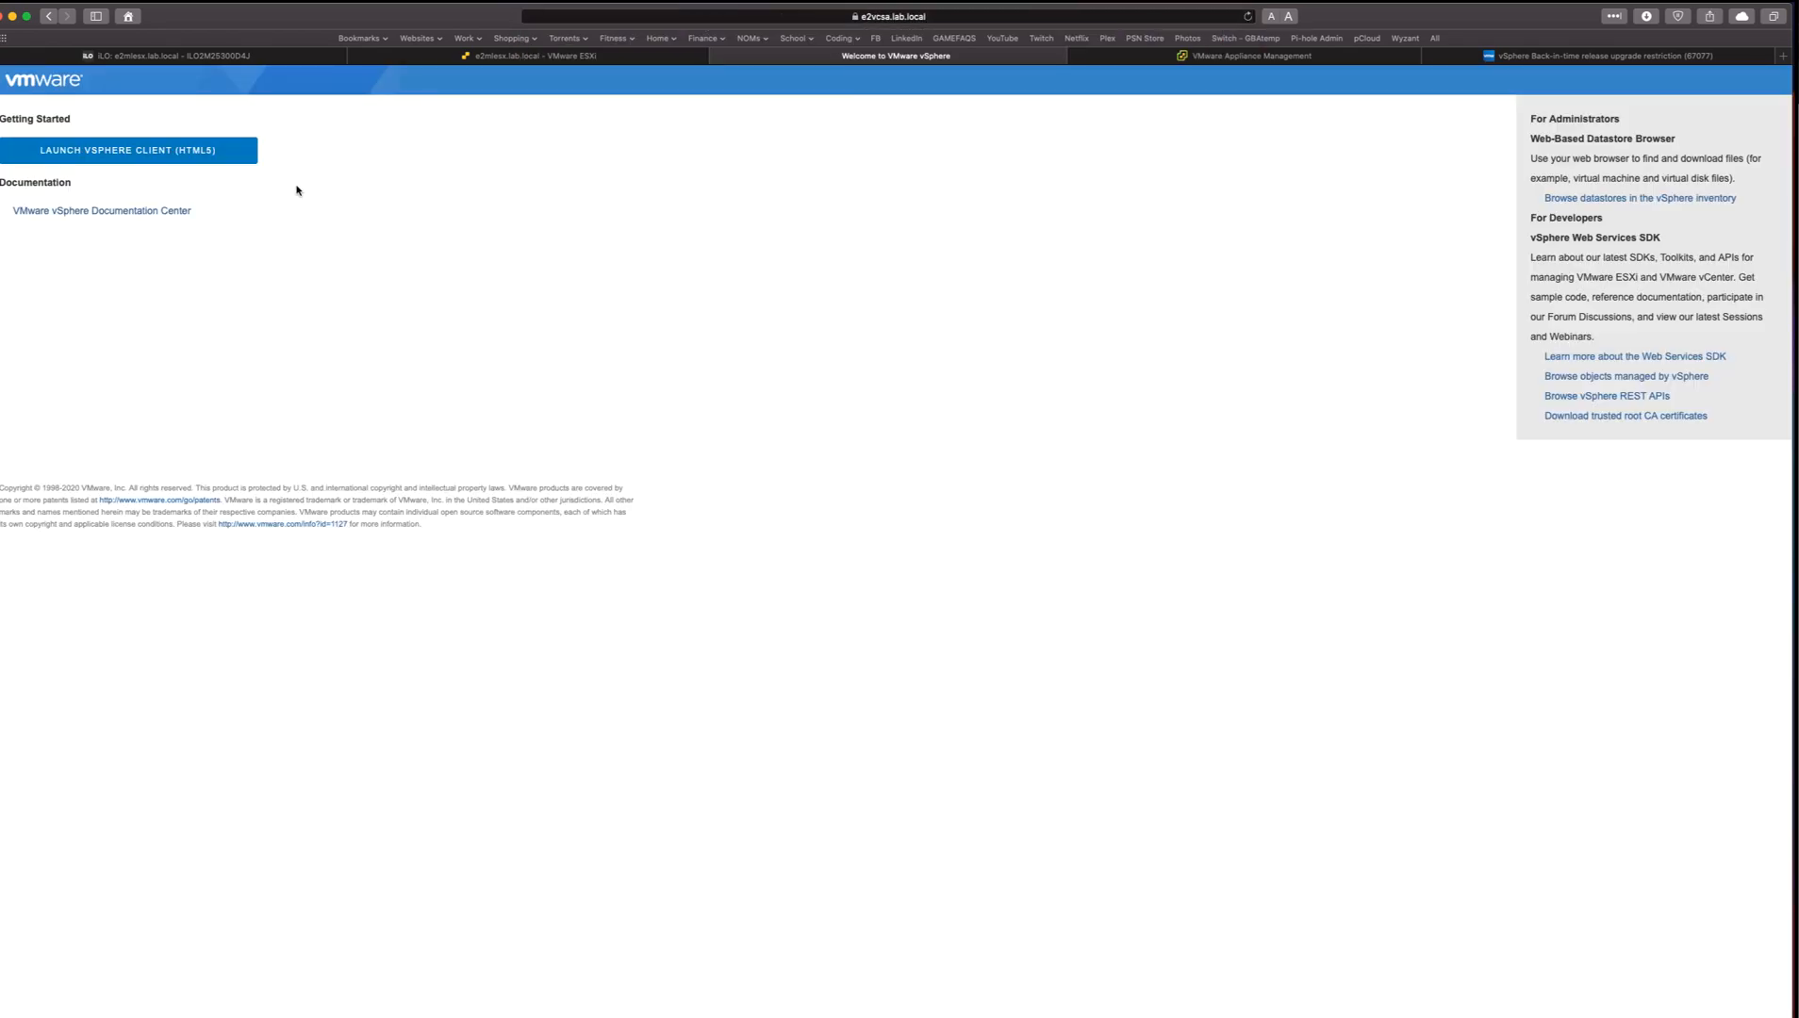
{"action": "left_click", "coordinate": [169, 158]}
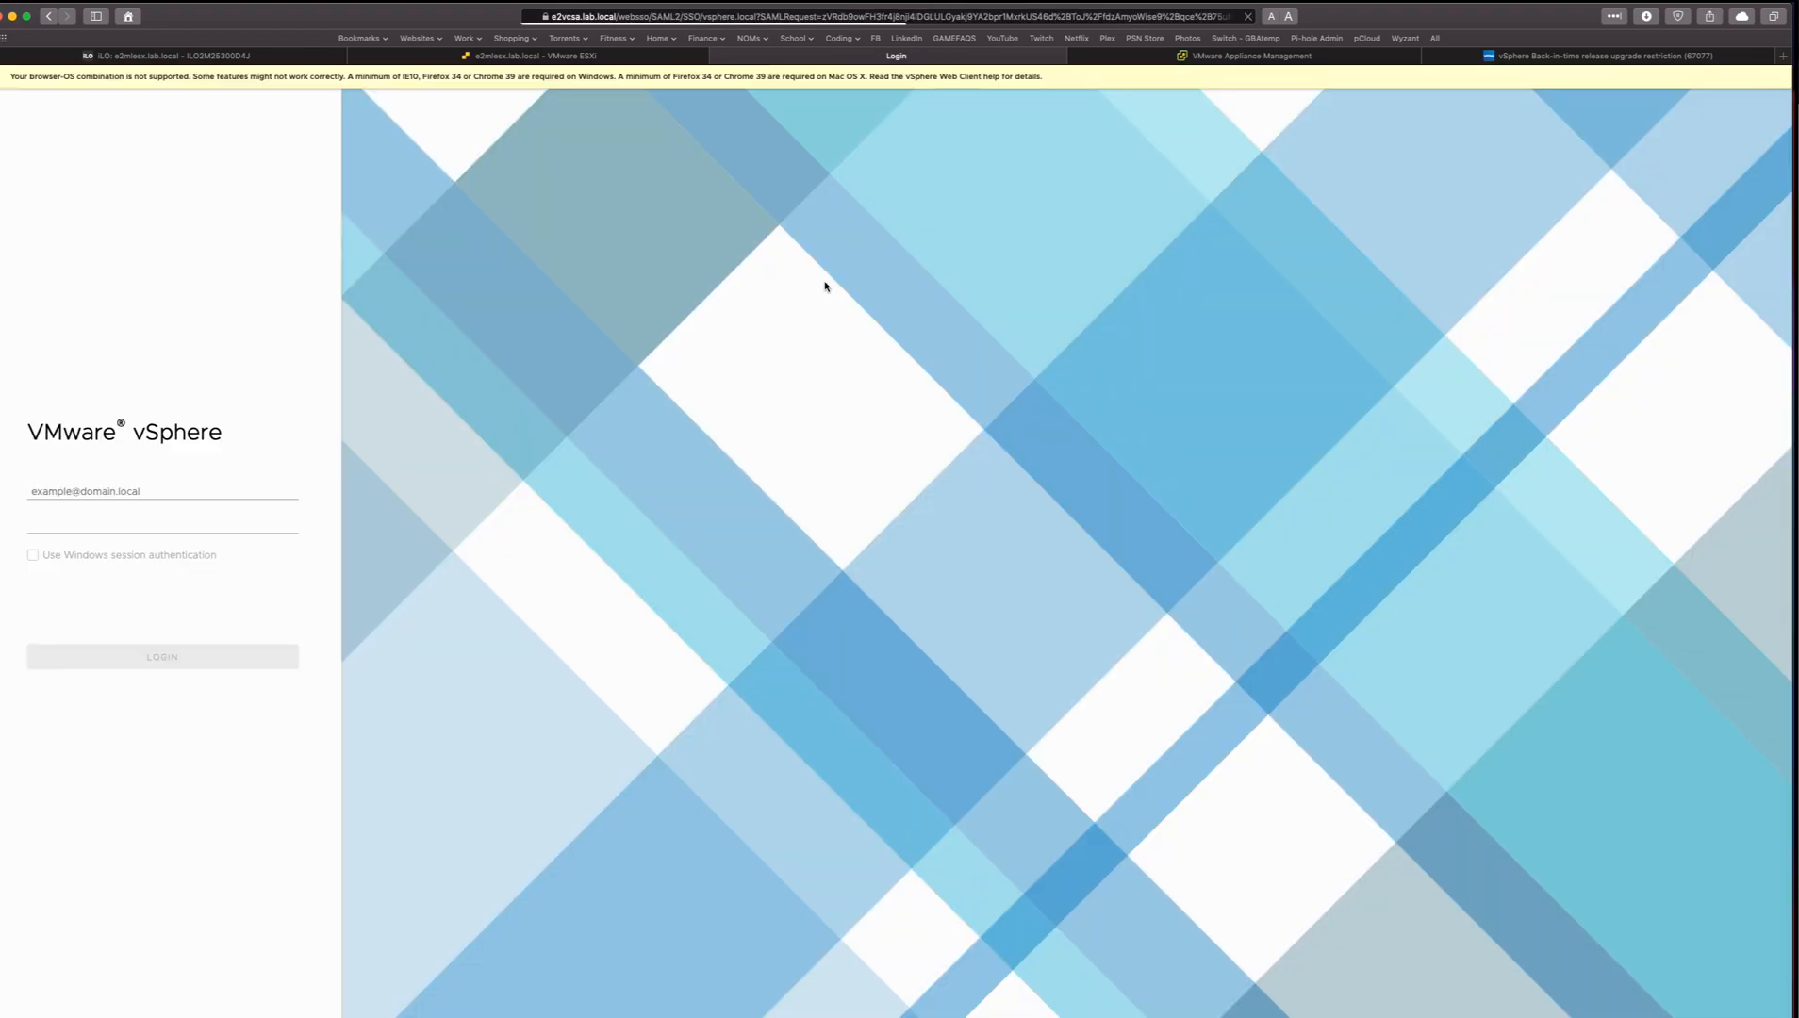
Log in to the vSphere Client with the vSphere single sign-on administrator account, entering its user name and account password.
{"action": "left_click", "coordinate": [283, 491]}
{"action": "type", "text": "administ"}
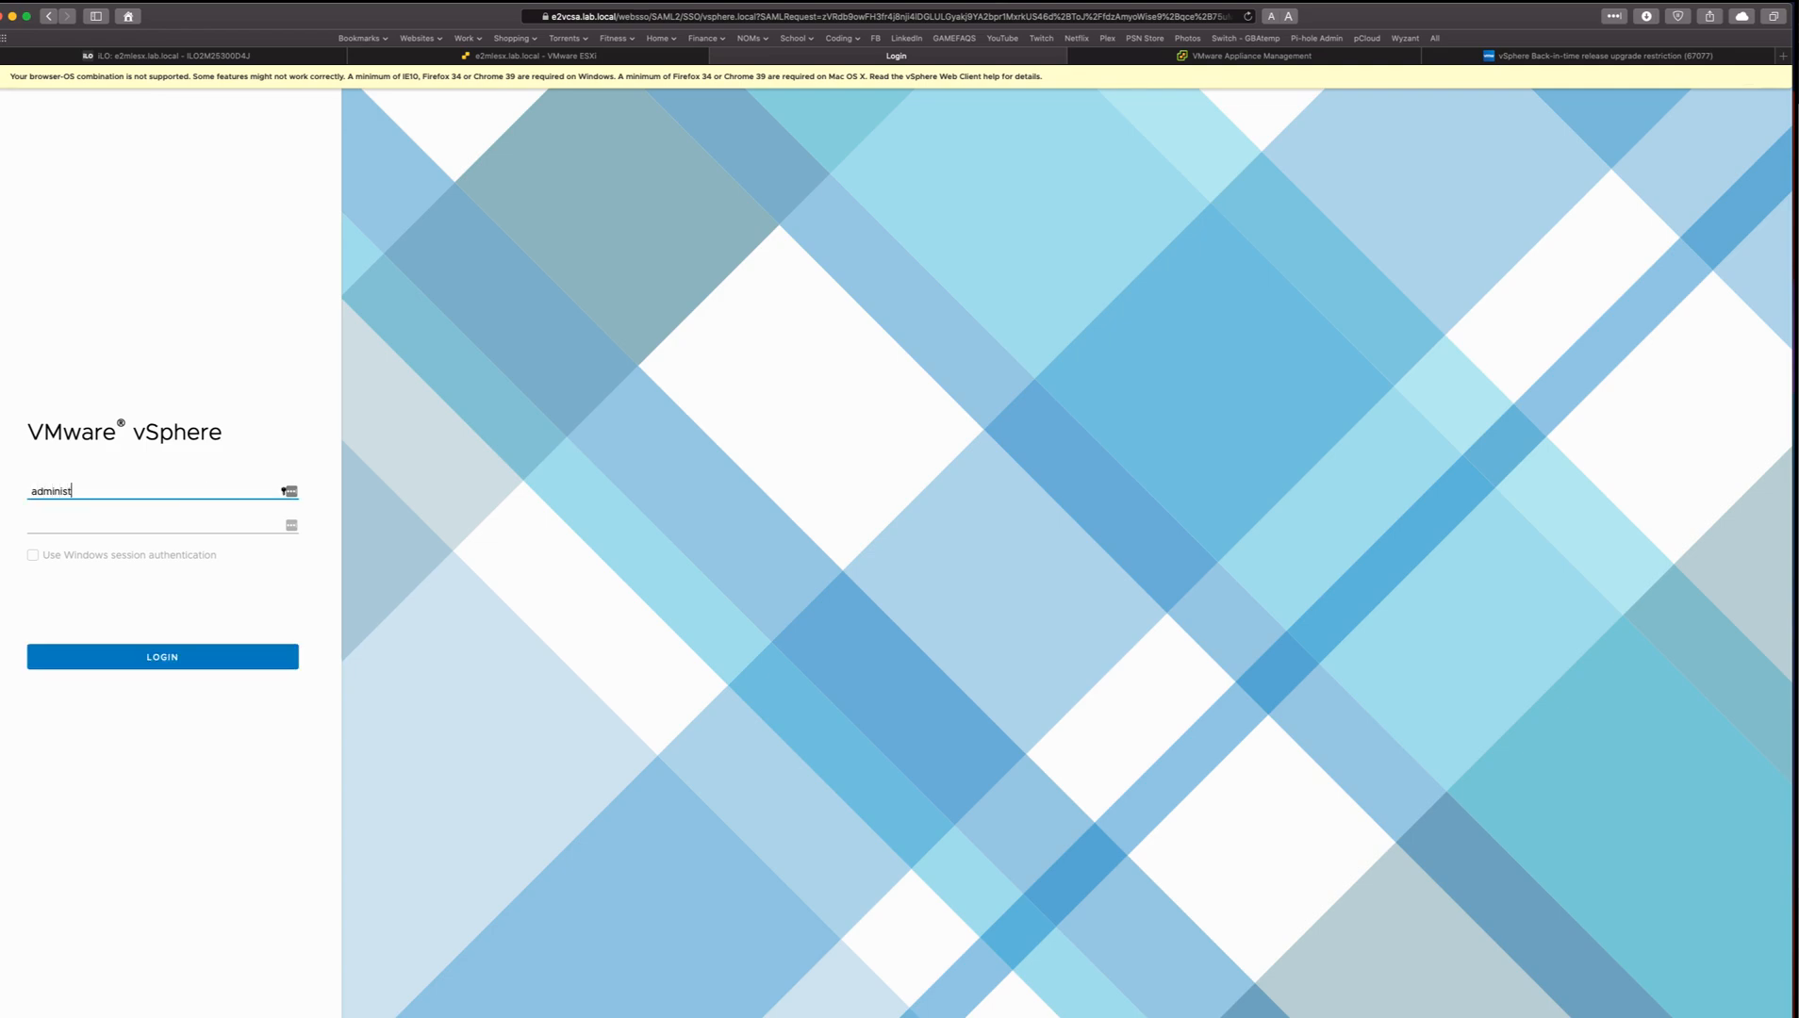
{"action": "type", "text": "rator@vsphere.local"}
{"action": "left_click", "coordinate": [283, 526]}
{"action": "type", "text": "•••••••••"}
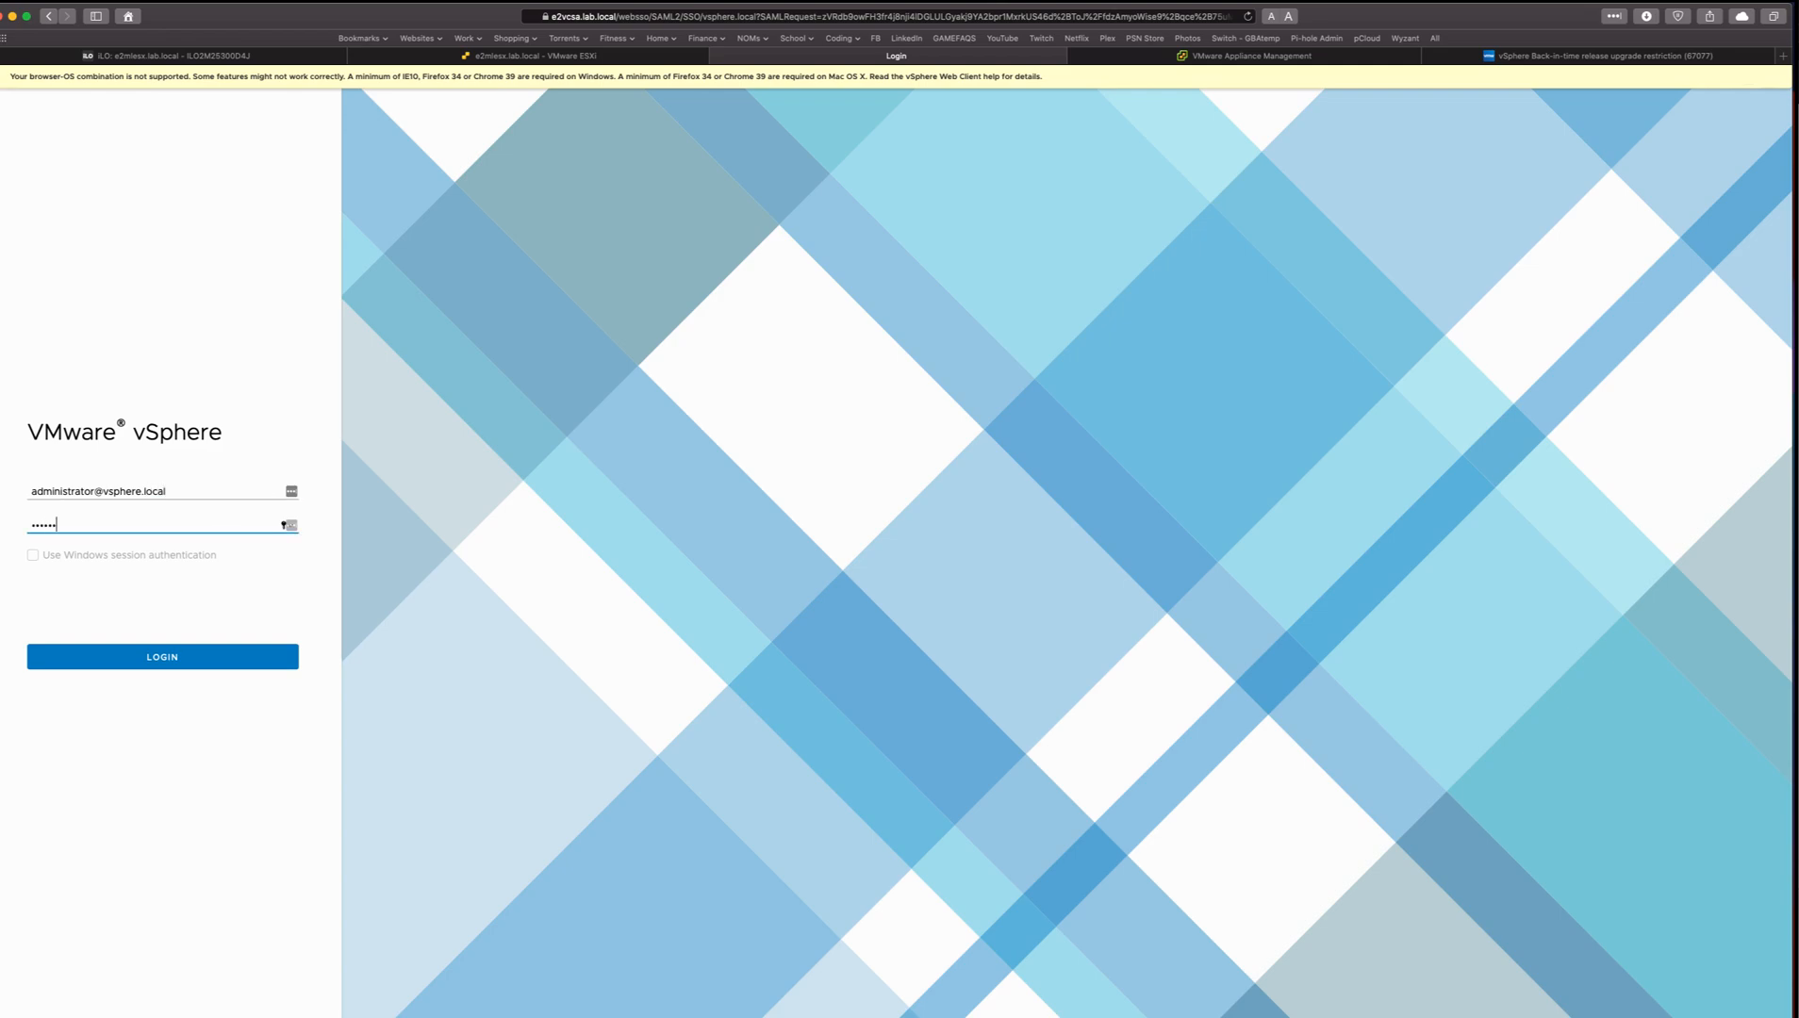
{"action": "type", "text": "••"}
{"action": "key", "text": "Return"}
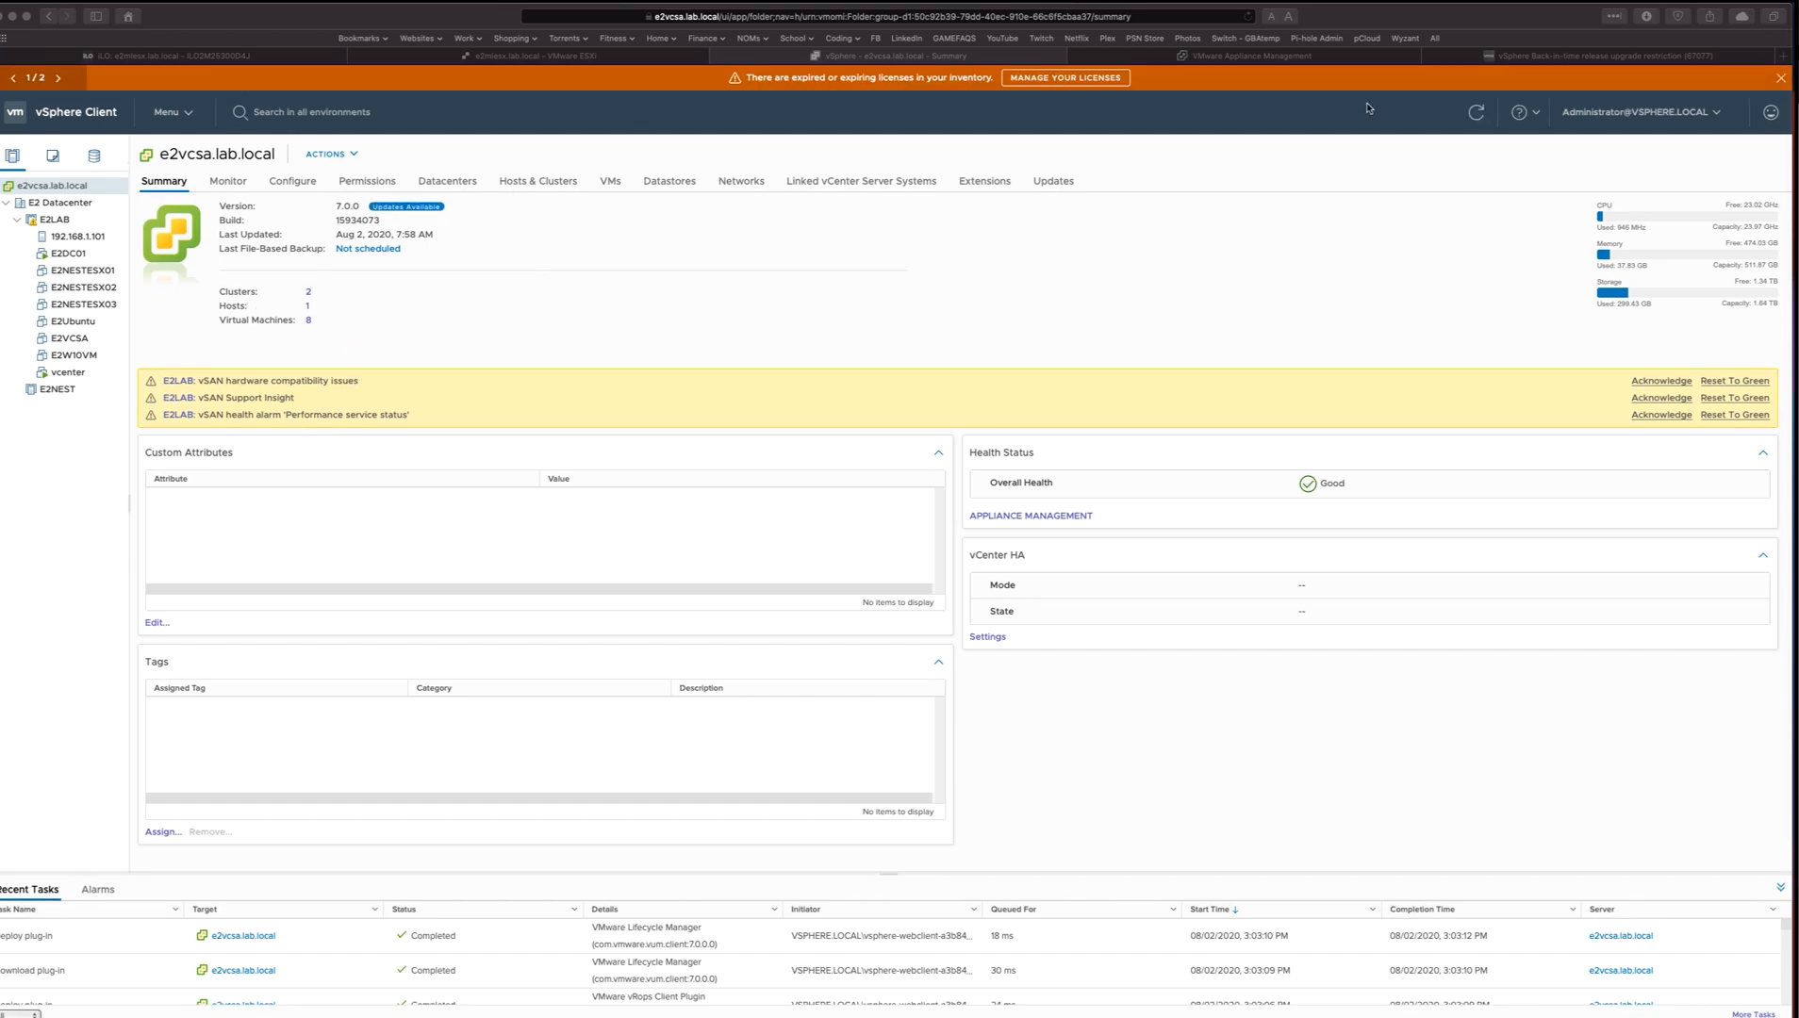
Go to the second notification banner and check the vCenter Server version and build on the e2vcsa.lab.local summary.
{"action": "left_click", "coordinate": [61, 90]}
{"action": "left_click", "coordinate": [59, 83]}
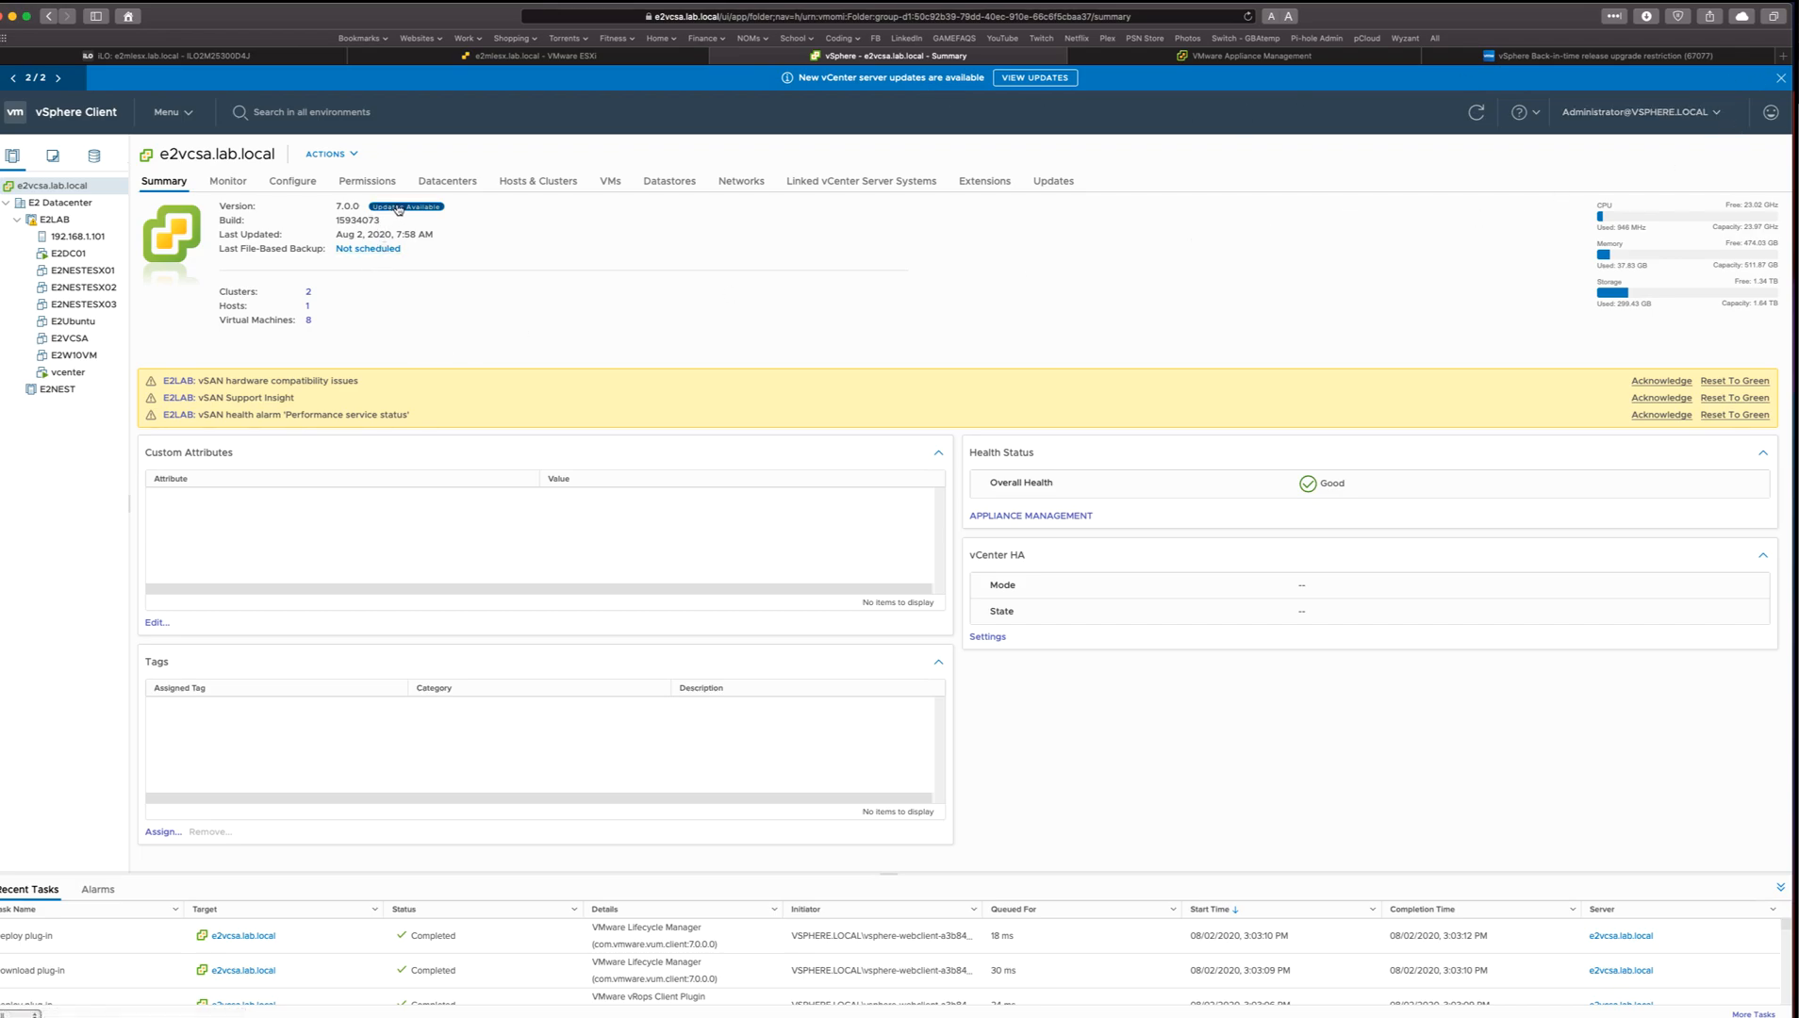
{"action": "left_click_drag", "start_coordinate": [335, 208], "coordinate": [381, 222]}
{"action": "left_click", "coordinate": [484, 222]}
Switch the vSphere Client theme from light to dark.
{"action": "left_click", "coordinate": [1656, 114]}
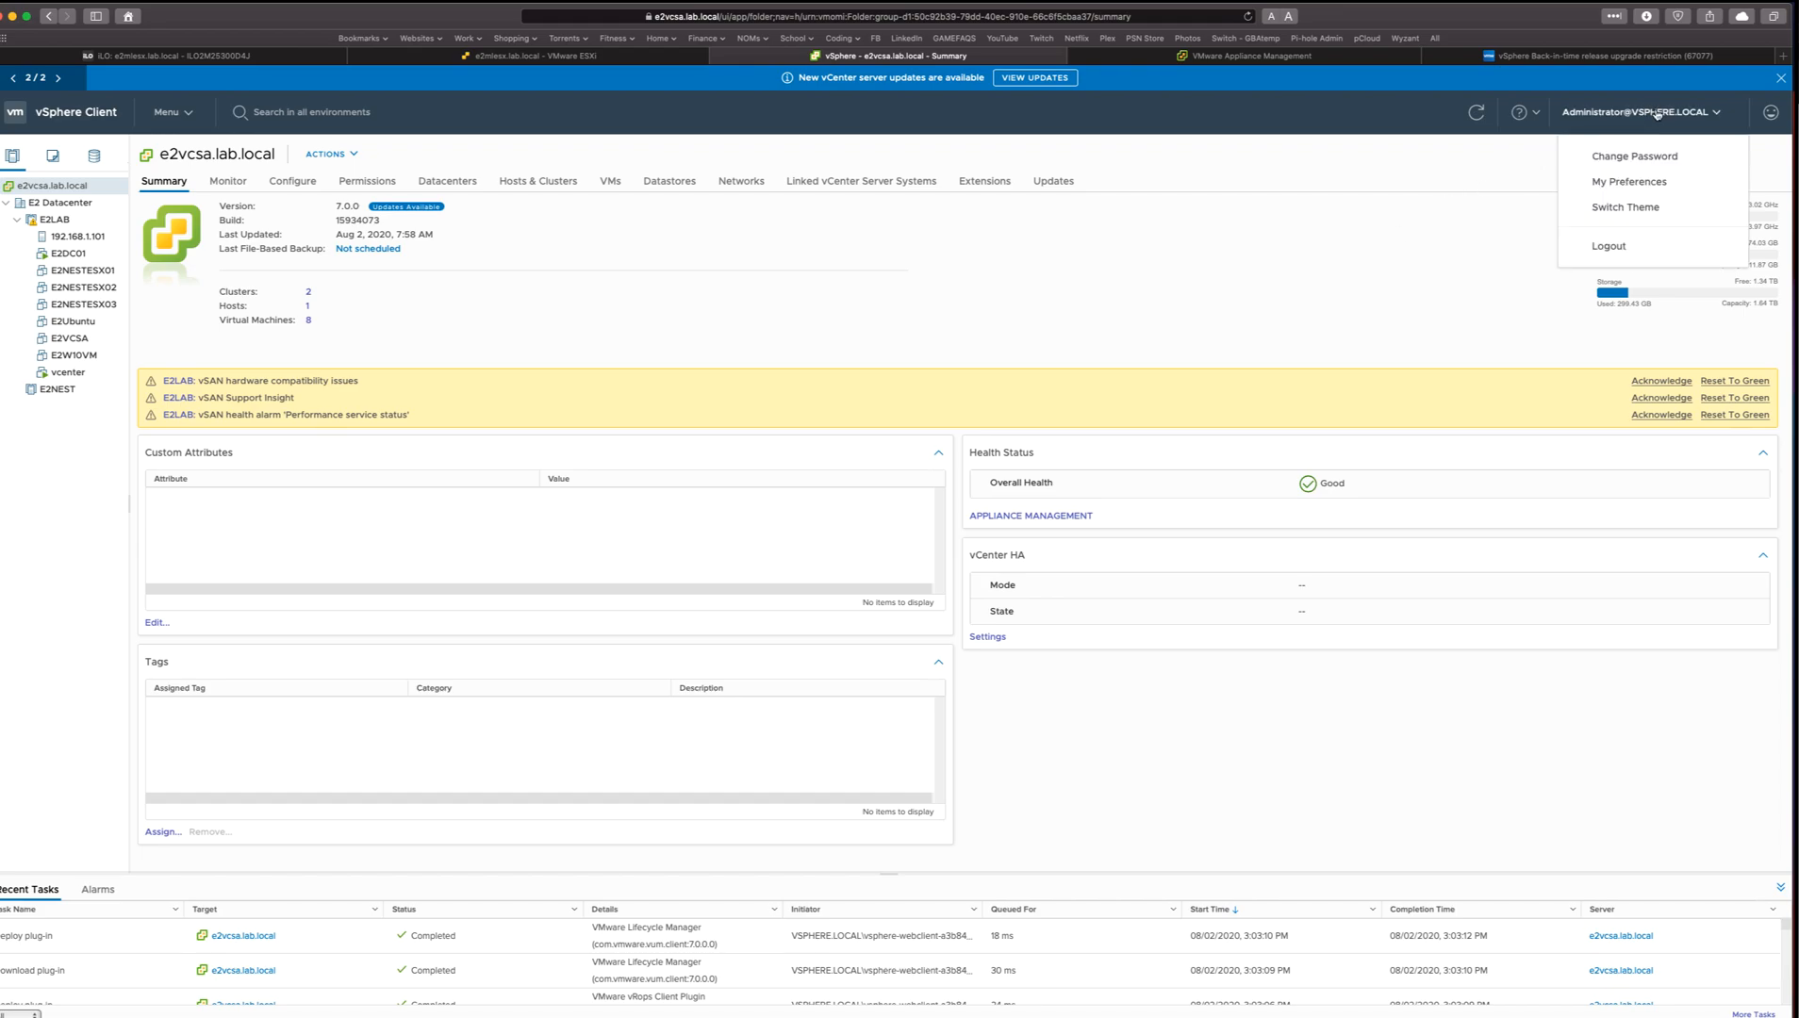
{"action": "left_click", "coordinate": [1645, 209]}
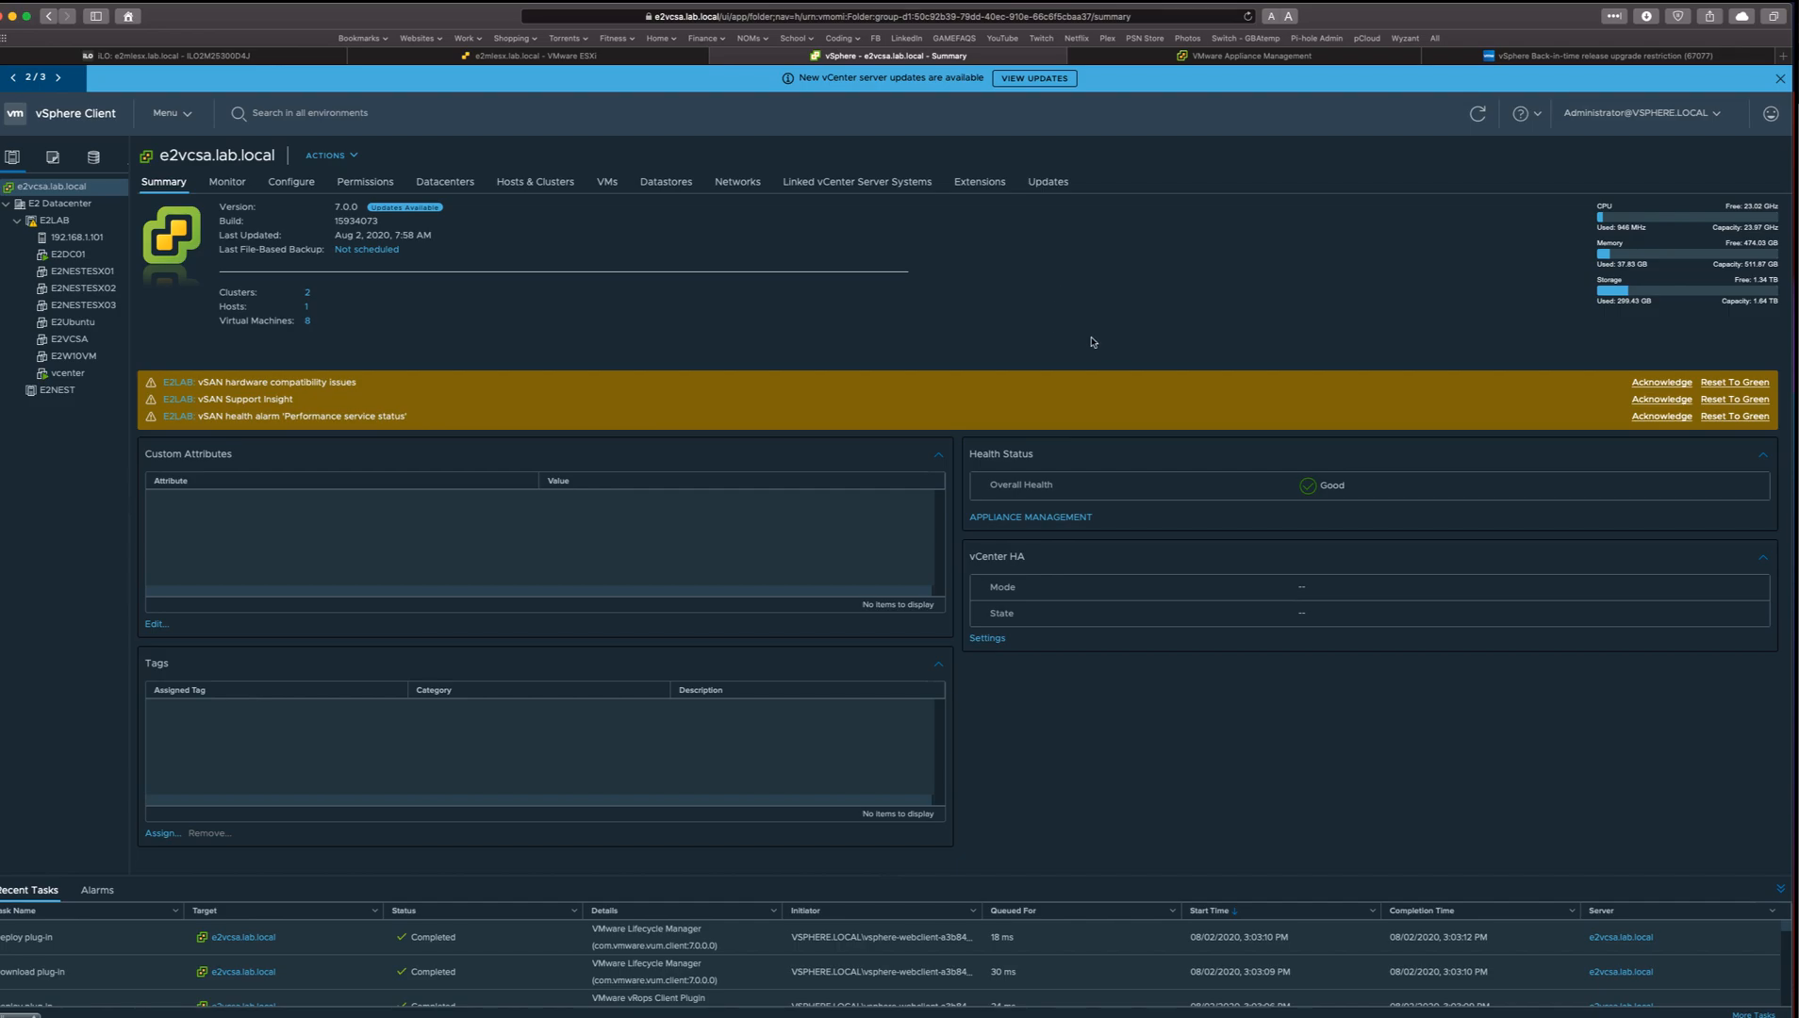
Reload the e2mlesx.lab.local ESXi host page to review its current details, and return to the vCenter summary.
{"action": "left_click", "coordinate": [569, 59]}
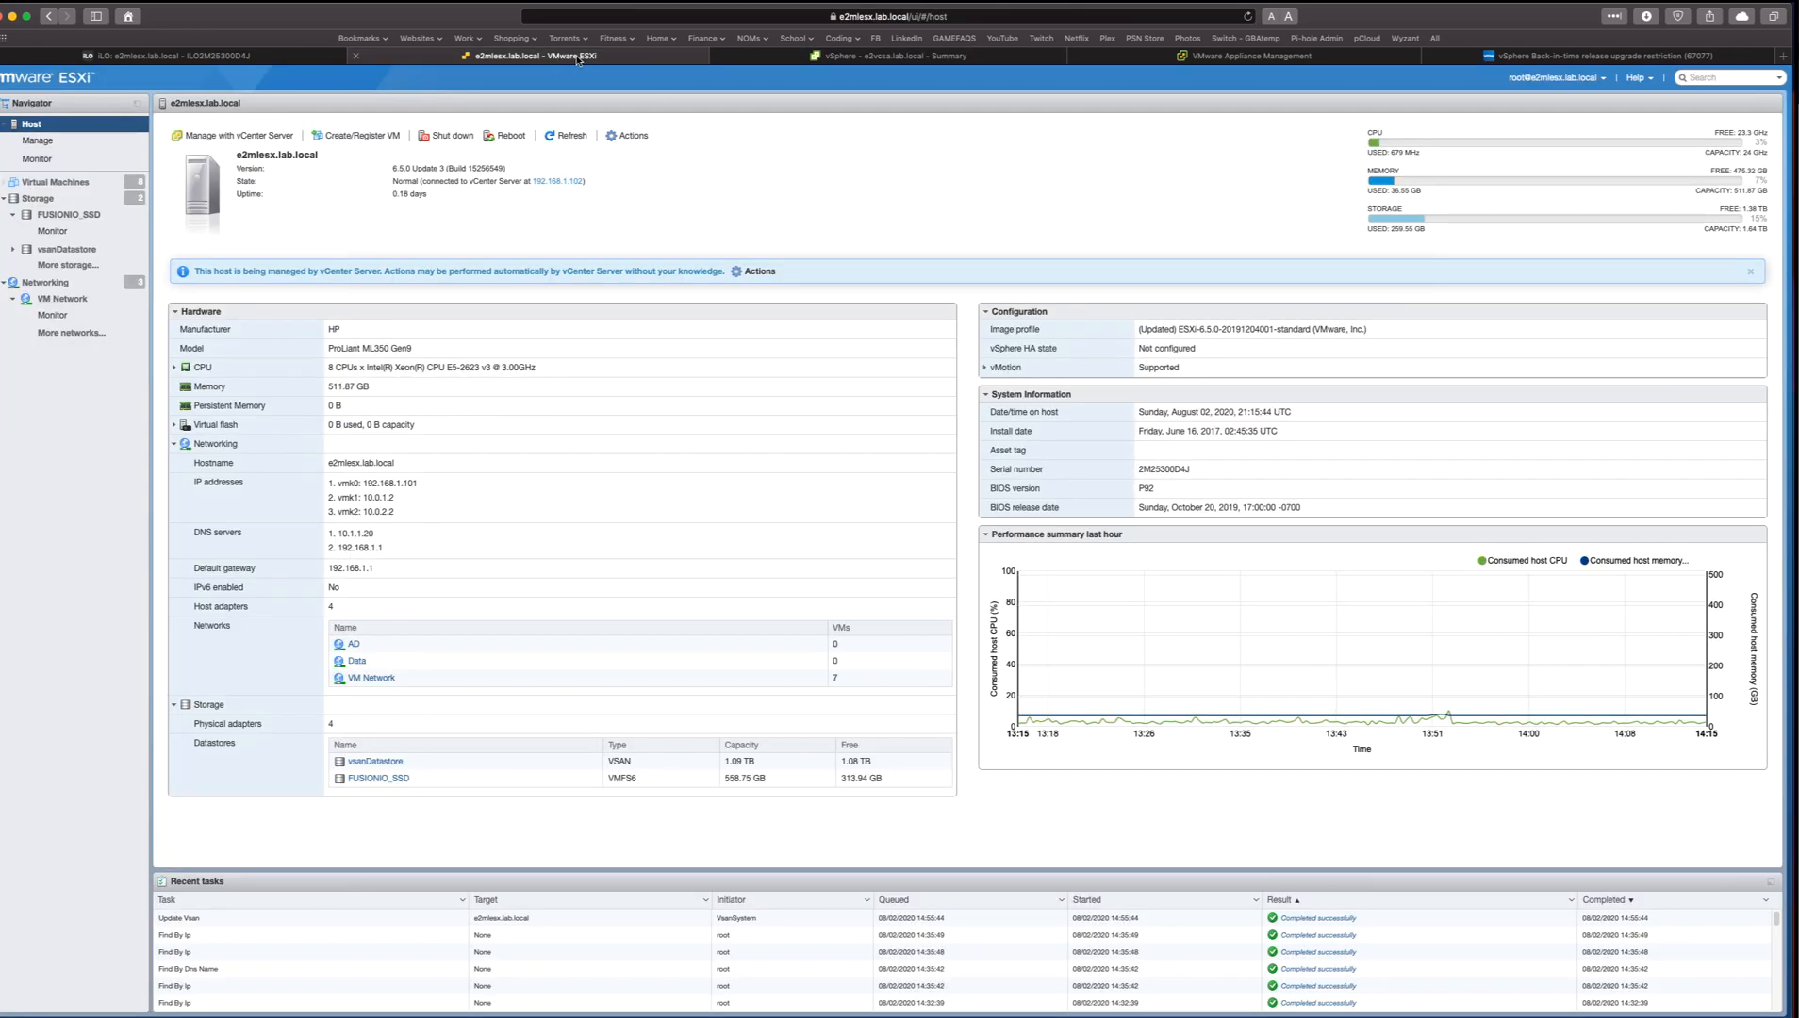
{"action": "left_click", "coordinate": [1247, 16]}
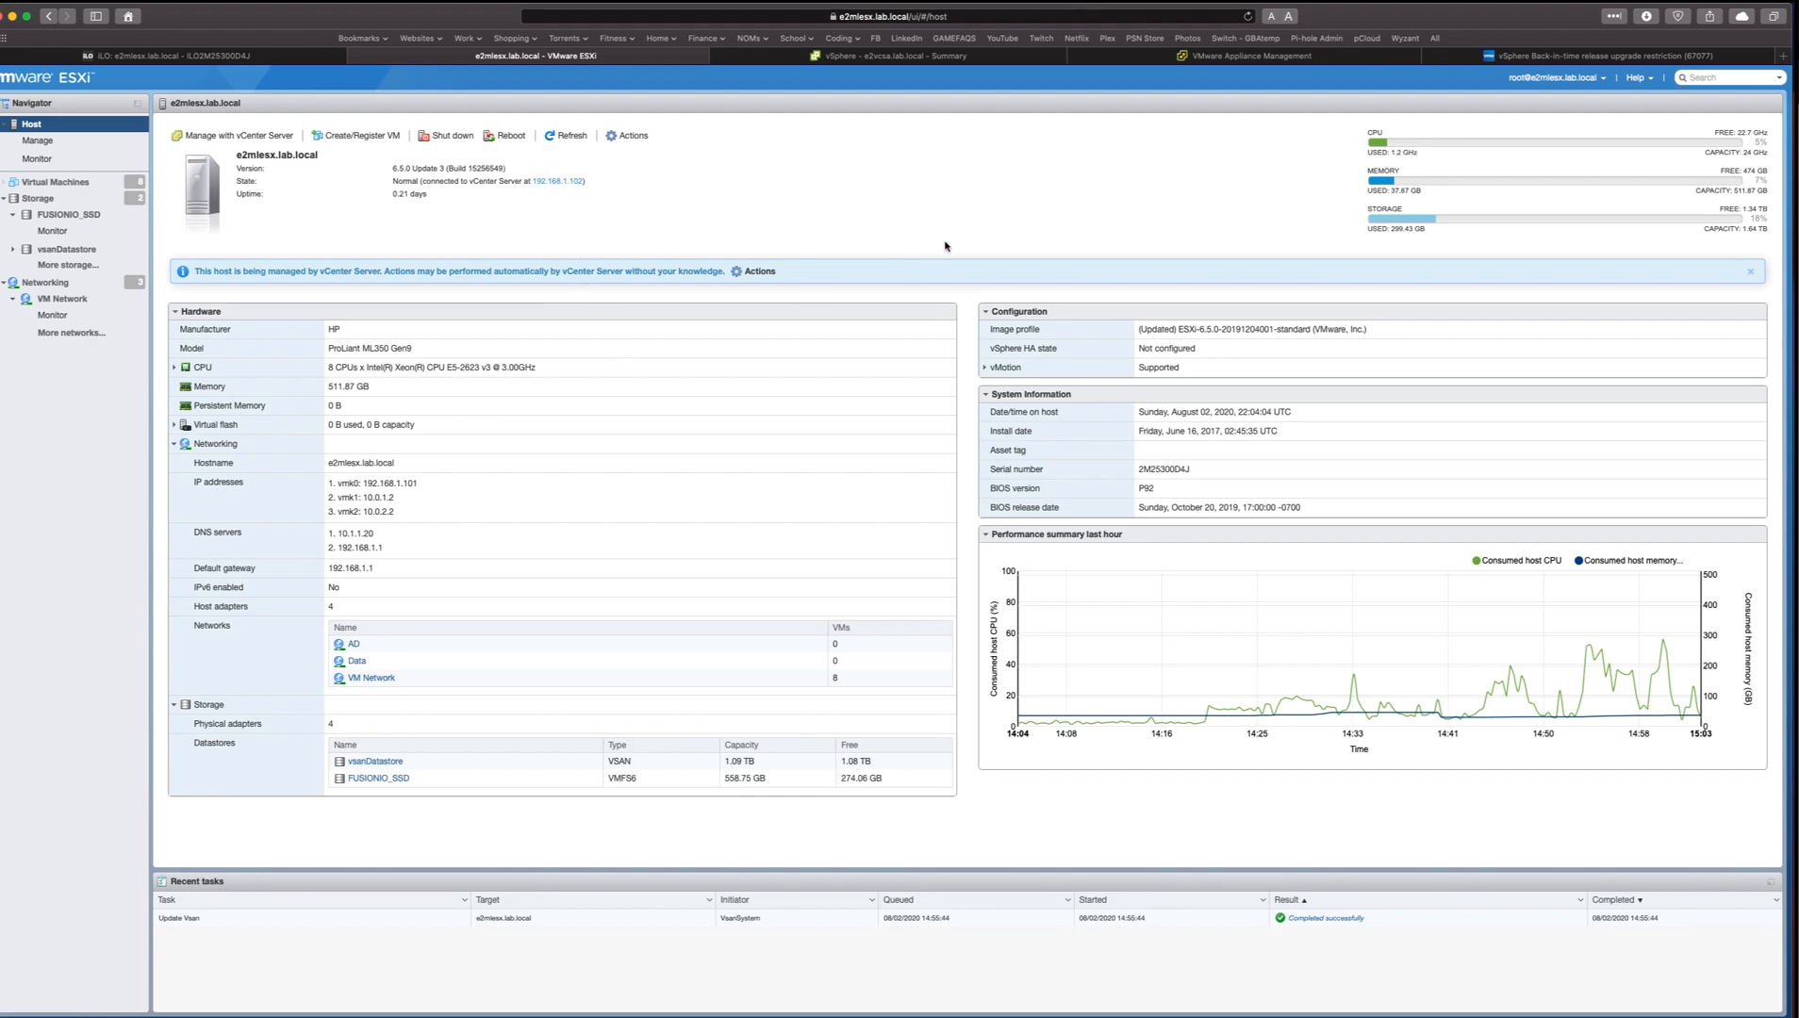
{"action": "left_click", "coordinate": [882, 60]}
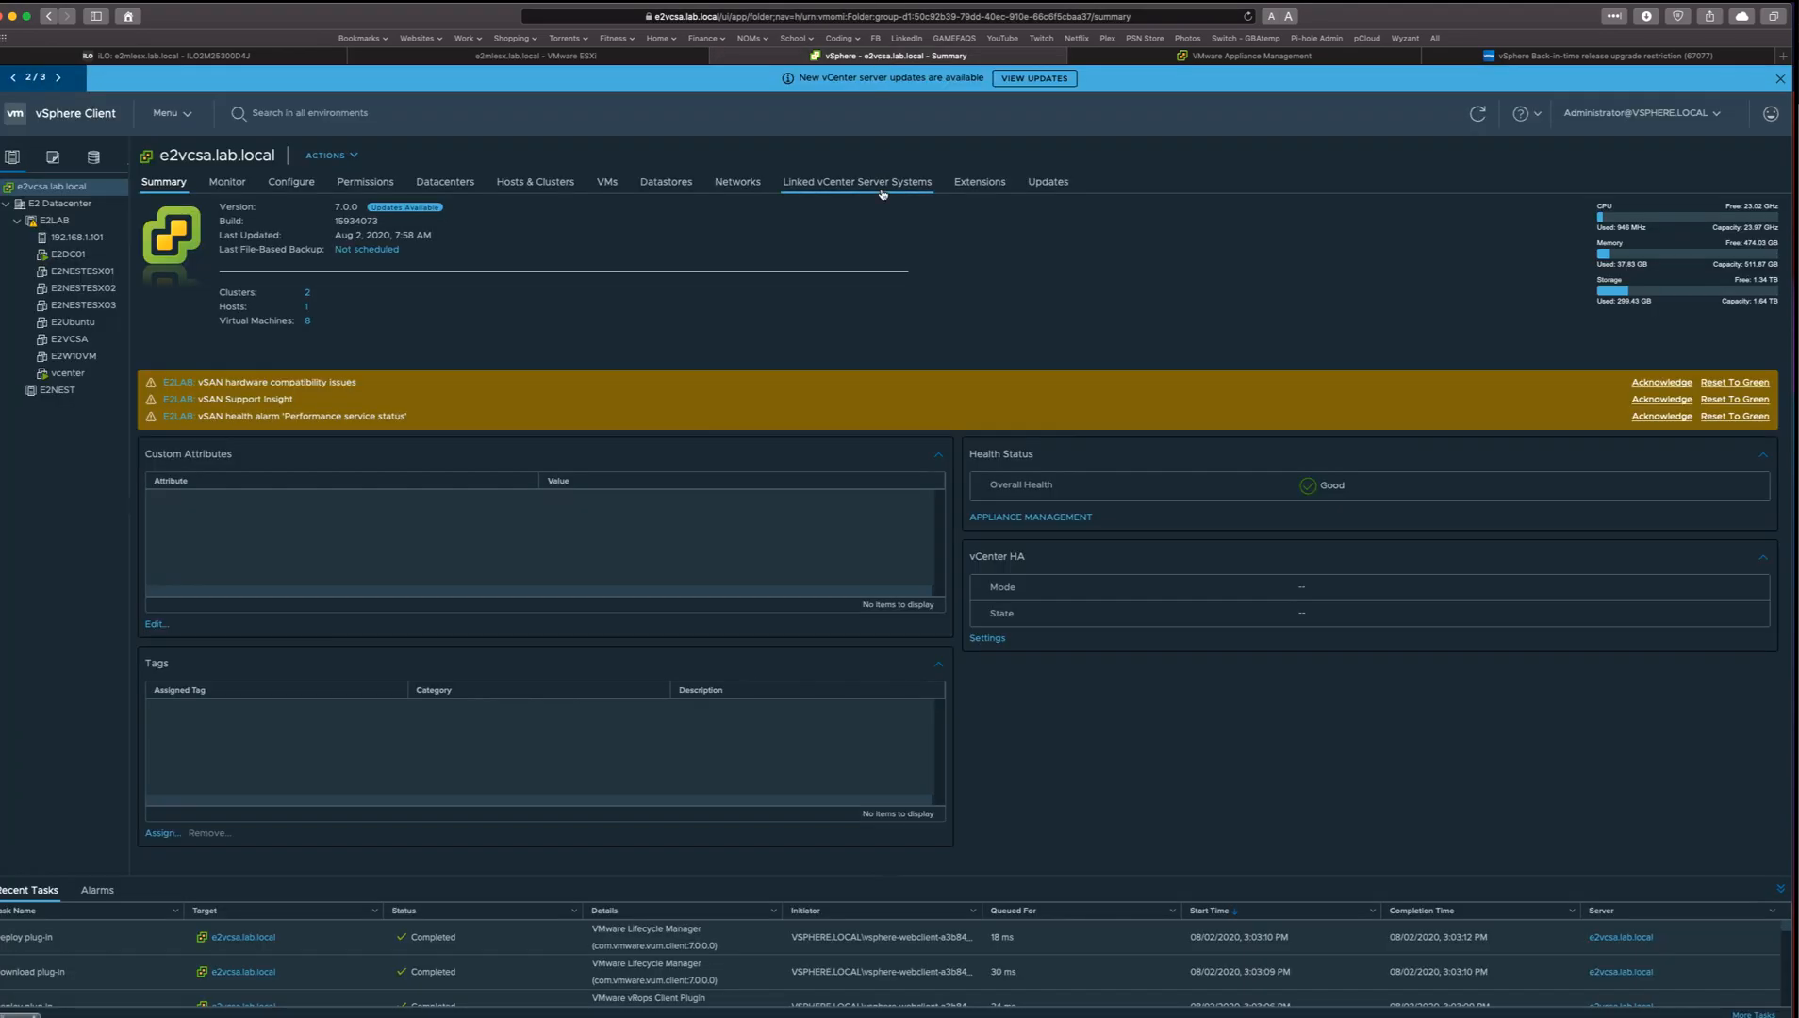